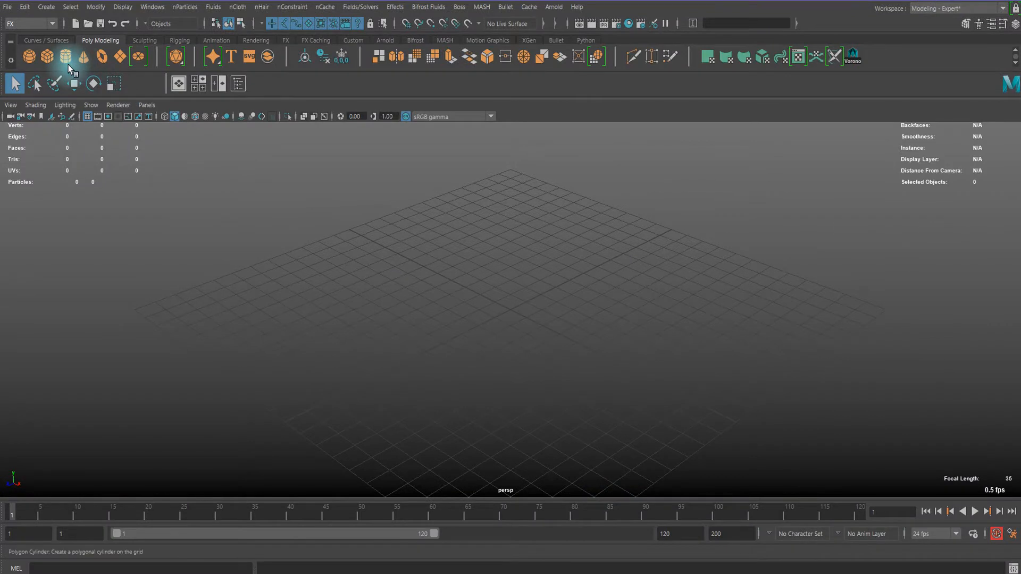
# - Create a polygon cylinder and set its axis subdivisions to 3 to form a triangular prism
pyautogui.click(65, 56)
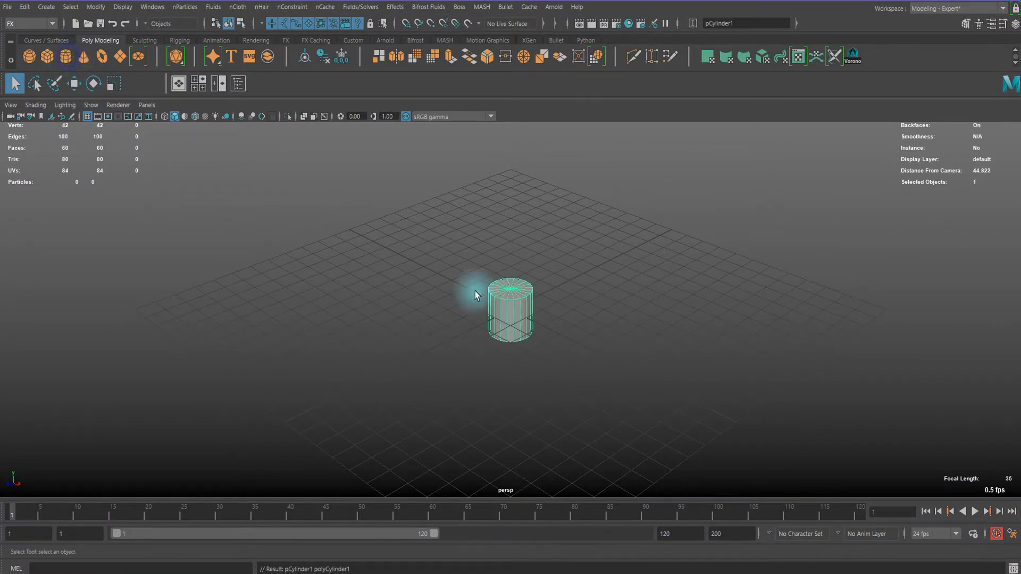
pyautogui.scroll(10, 488, 304)
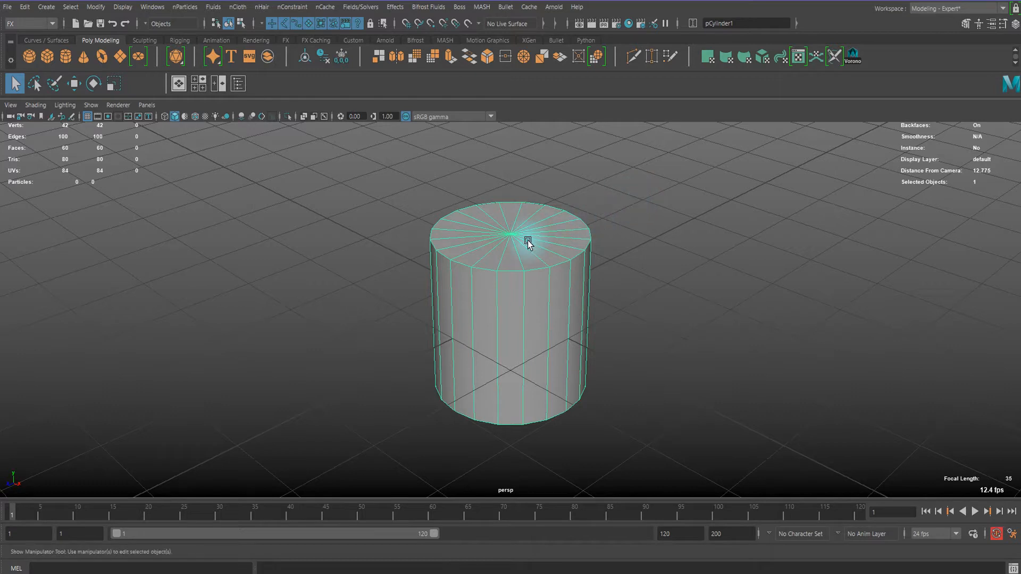
pyautogui.press('t')
pyautogui.moveTo(502, 200); pyautogui.dragTo(349, 193)
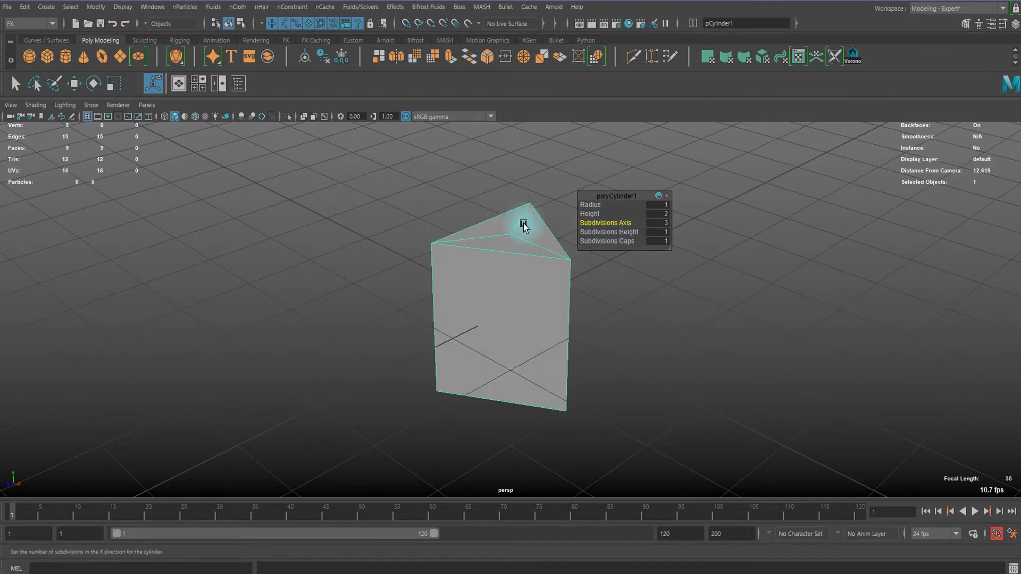
# - Delete the three faces that form the prism's bottom cap
pyautogui.keyDown('alt'); pyautogui.moveTo(529, 241); pyautogui.dragTo(506, 241); pyautogui.keyUp('alt')
pyautogui.scroll(5, 524, 258)
pyautogui.press('q')
pyautogui.moveTo(512, 217); pyautogui.dragTo(508, 239, button='right')
pyautogui.keyDown('alt'); pyautogui.moveTo(507, 239); pyautogui.dragTo(515, 330); pyautogui.keyUp('alt')
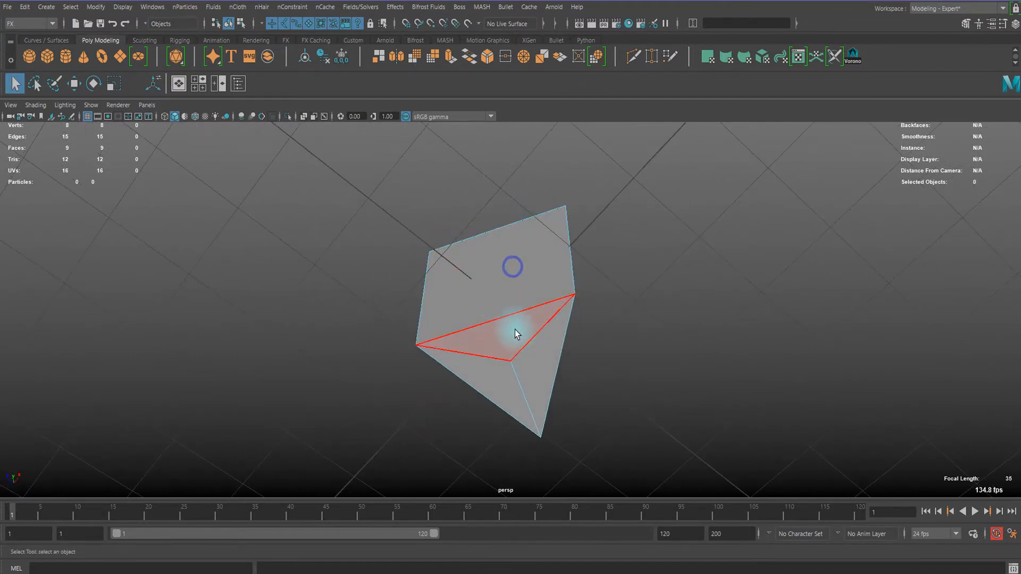
pyautogui.click(507, 340)
pyautogui.keyDown('shift'); pyautogui.click(496, 363); pyautogui.keyUp('shift')
pyautogui.keyDown('shift'); pyautogui.click(538, 349); pyautogui.keyUp('shift')
pyautogui.press('Delete')
# - Remove the inner edges of the prism's top cap to leave one triangular face, and return to object selection
pyautogui.keyDown('alt'); pyautogui.moveTo(510, 255); pyautogui.dragTo(493, 244); pyautogui.keyUp('alt')
pyautogui.moveTo(498, 204); pyautogui.dragTo(492, 165, button='right')
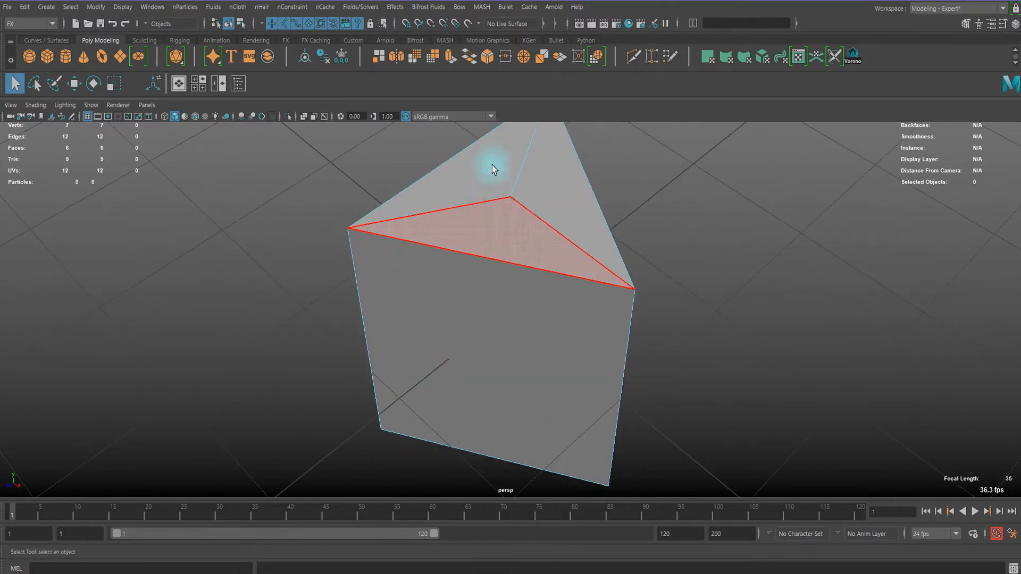
pyautogui.keyDown('shift'); pyautogui.click(487, 203); pyautogui.keyUp('shift')
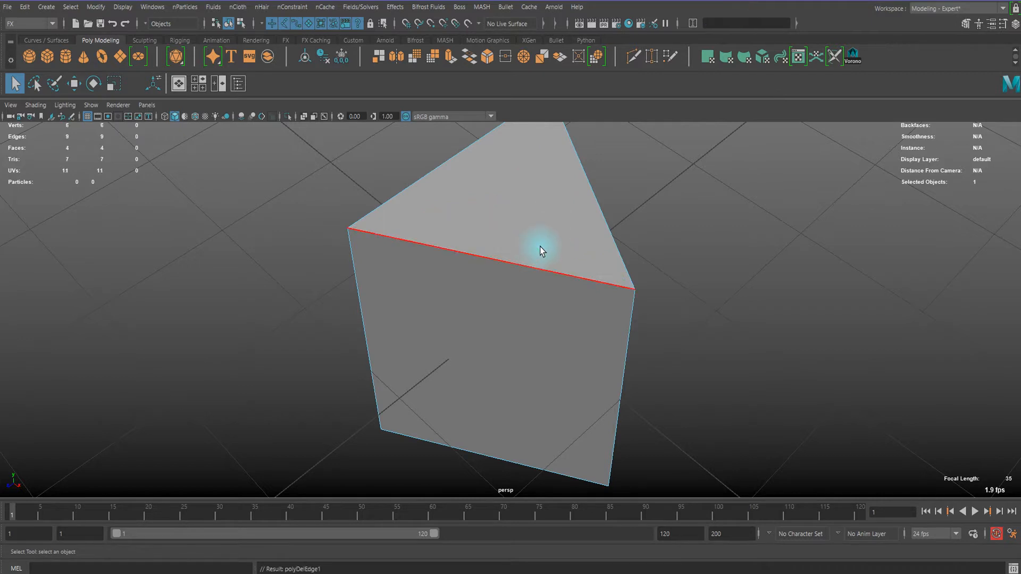
pyautogui.scroll(-3, 540, 246)
pyautogui.moveTo(541, 246); pyautogui.dragTo(602, 248, button='right')
# - Rotate the prism about 90 degrees around its vertical axis so one side runs parallel to the X grid lines
pyautogui.keyDown('alt'); pyautogui.moveTo(568, 289); pyautogui.dragTo(615, 260); pyautogui.keyUp('alt')
pyautogui.scroll(4, 486, 235)
pyautogui.keyDown('alt'); pyautogui.moveTo(486, 235); pyautogui.dragTo(508, 256, button='middle'); pyautogui.keyUp('alt')
pyautogui.scroll(-5, 508, 256)
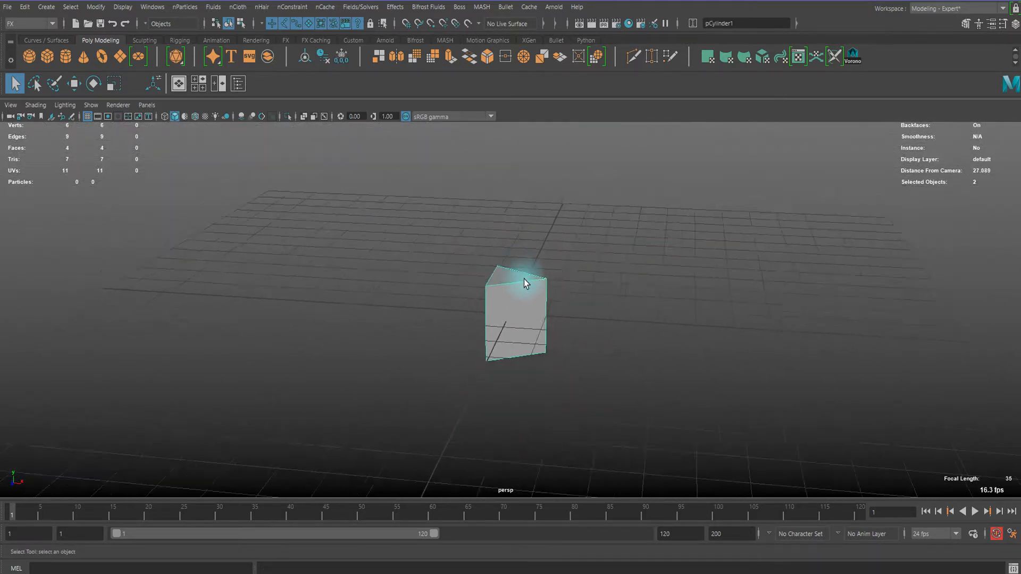
pyautogui.keyDown('alt'); pyautogui.moveTo(522, 270); pyautogui.dragTo(525, 294); pyautogui.keyUp('alt')
pyautogui.keyDown('alt'); pyautogui.moveTo(450, 298); pyautogui.dragTo(472, 331); pyautogui.keyUp('alt')
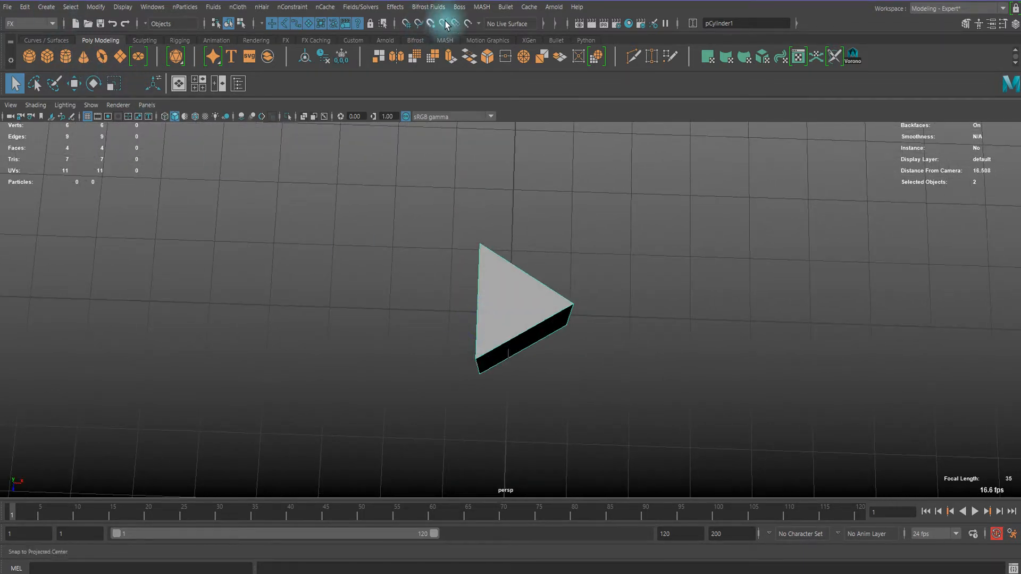
pyautogui.keyDown('alt'); pyautogui.moveTo(506, 299); pyautogui.dragTo(505, 313); pyautogui.keyUp('alt')
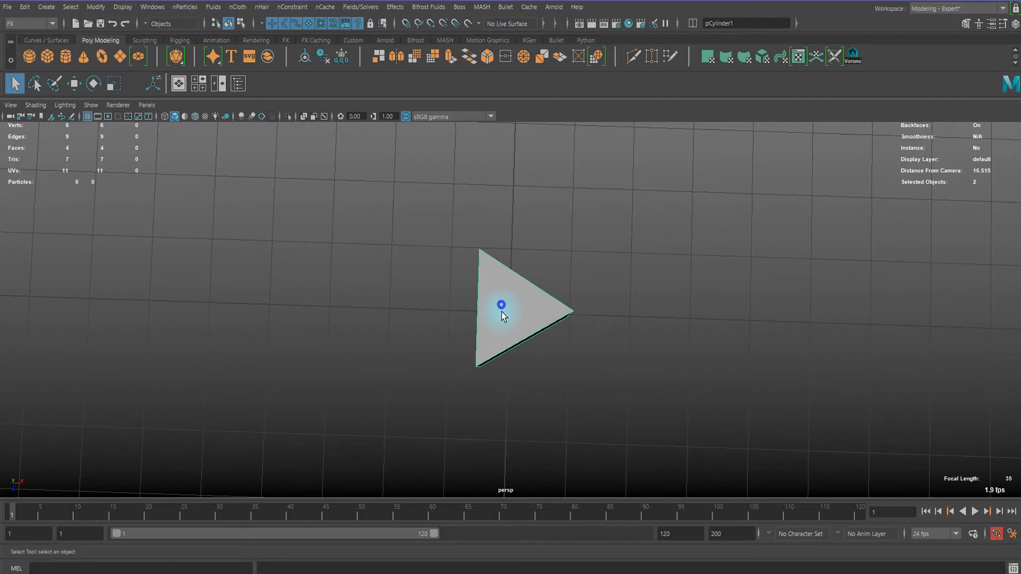
pyautogui.press('e')
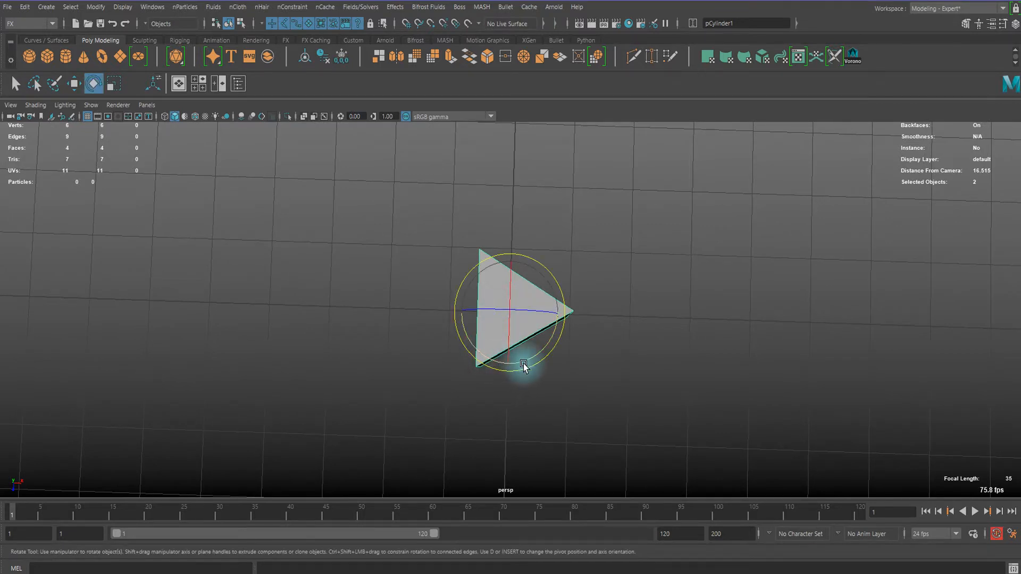
pyautogui.moveTo(526, 361); pyautogui.dragTo(546, 346)
pyautogui.scroll(-3, 561, 354)
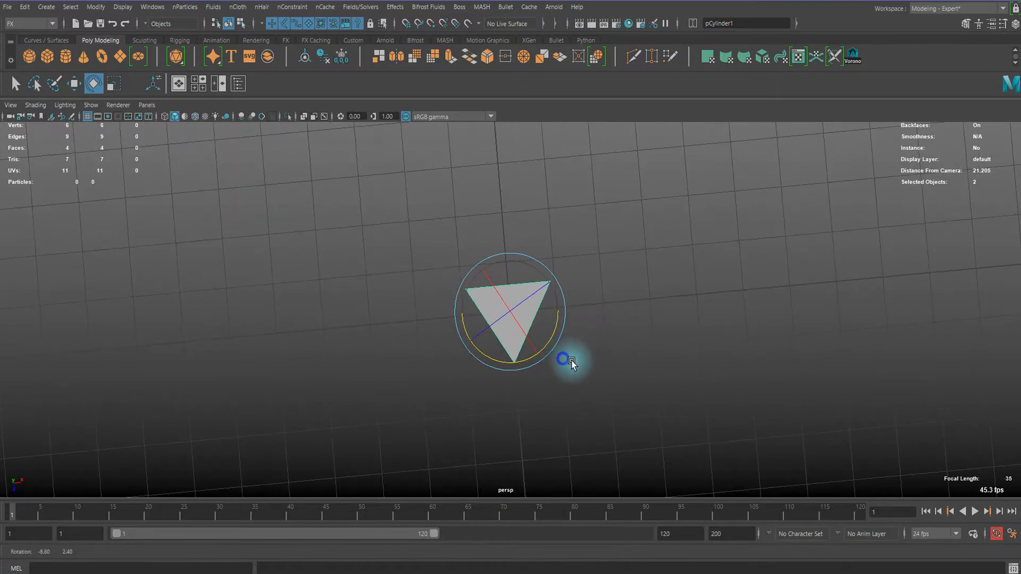
pyautogui.press('q')
# - Freeze the prism's transformations and create a MASH network from it
pyautogui.scroll(3, 496, 286)
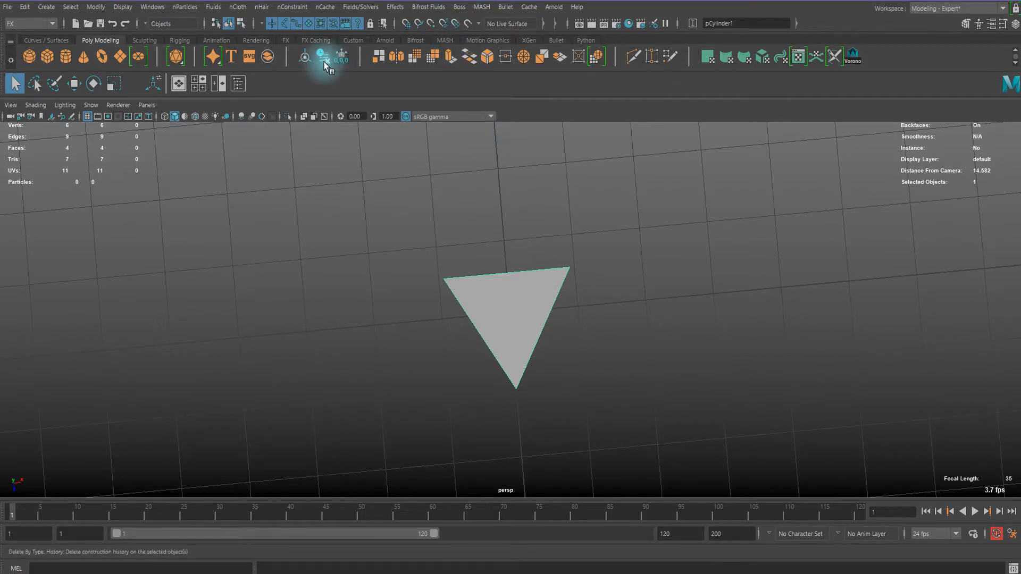
pyautogui.click(340, 60)
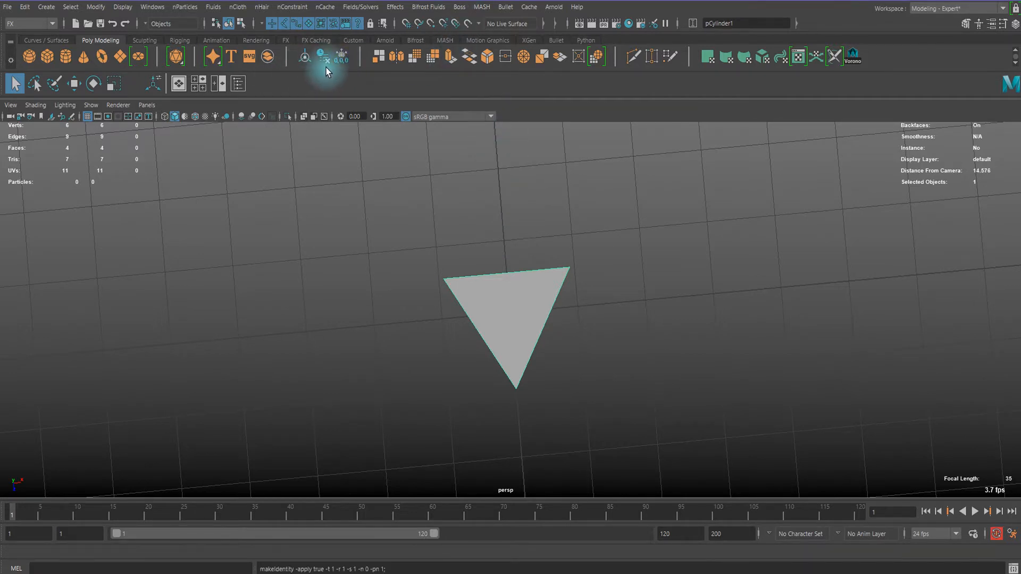
pyautogui.click(482, 7)
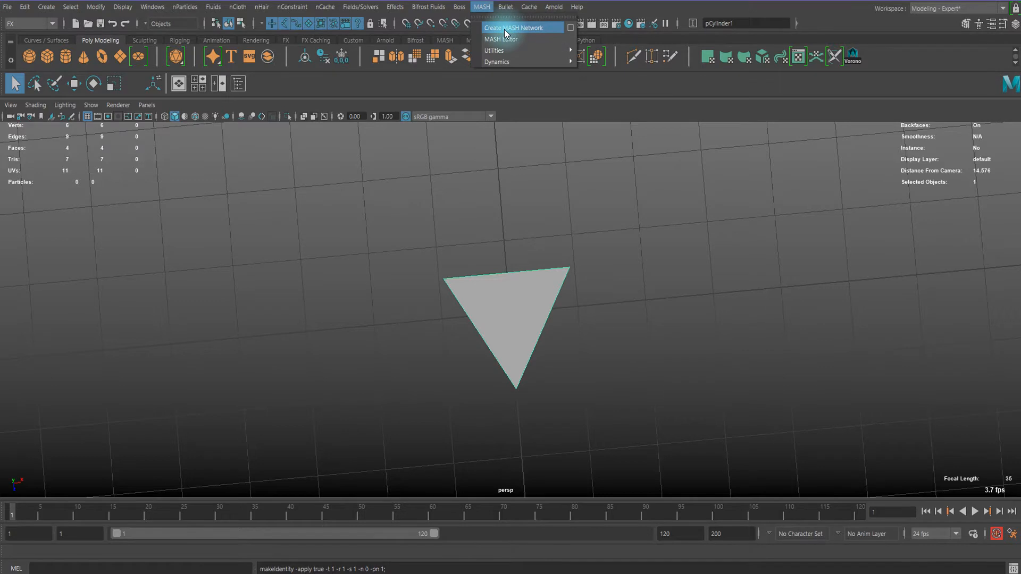
pyautogui.click(521, 28)
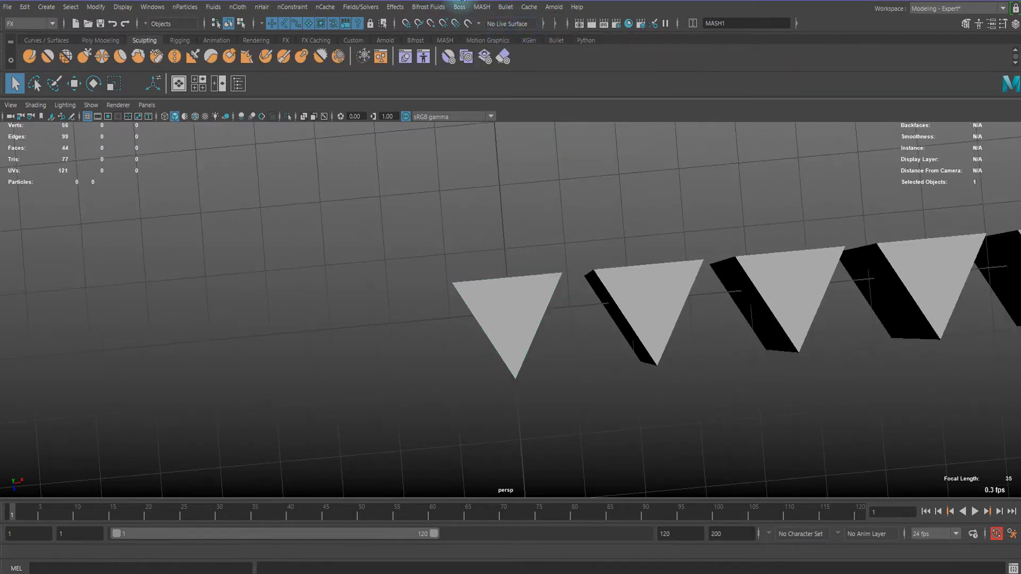
# - Open the MASH Editor and show the attributes of the MASH1_Distribute node
pyautogui.click(481, 7)
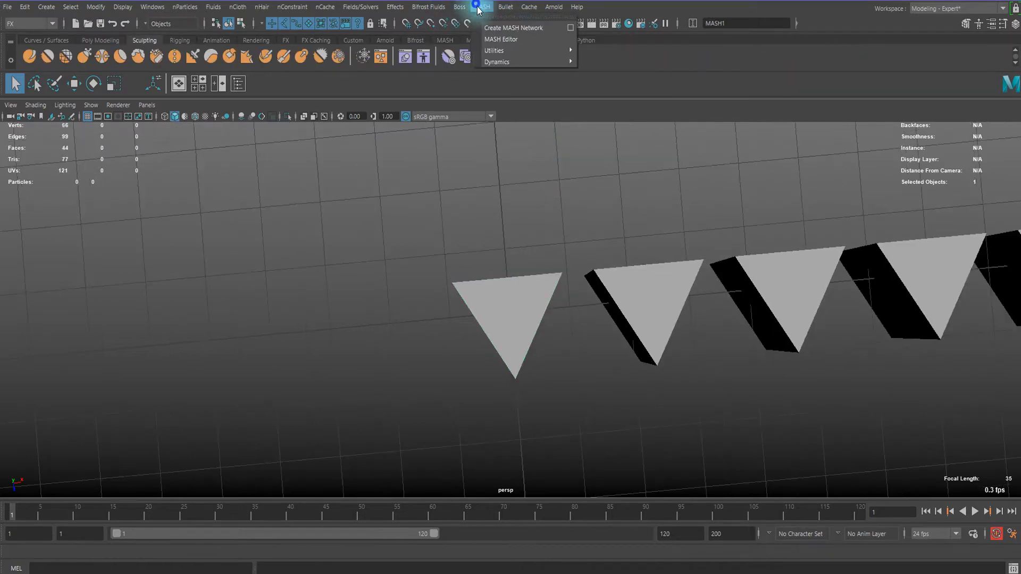
pyautogui.click(506, 39)
pyautogui.moveTo(57, 168); pyautogui.dragTo(73, 149)
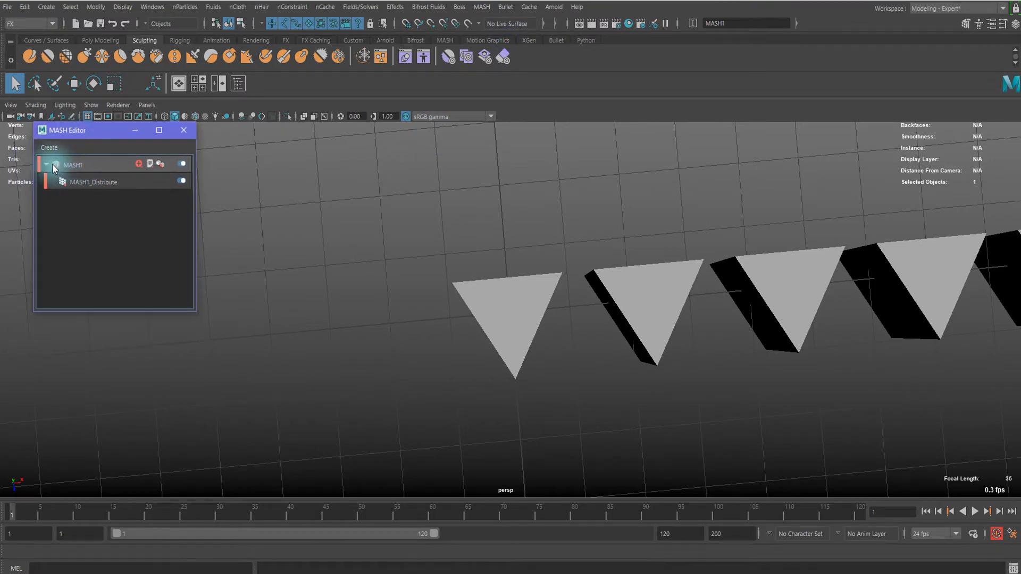
pyautogui.scroll(-6, 435, 298)
pyautogui.keyDown('alt'); pyautogui.moveTo(586, 322); pyautogui.dragTo(493, 326, button='middle'); pyautogui.keyUp('alt')
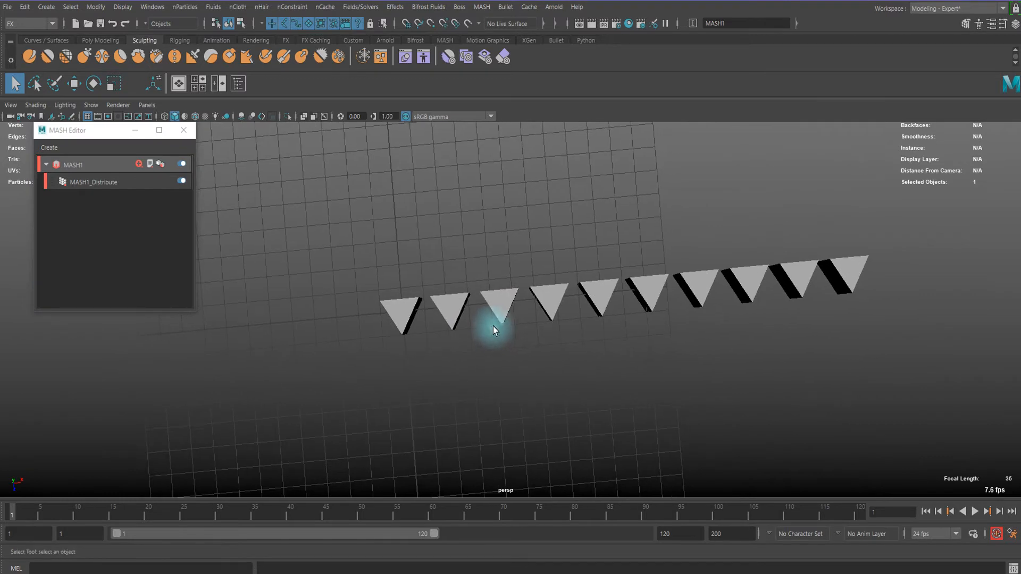
pyautogui.doubleClick(94, 183)
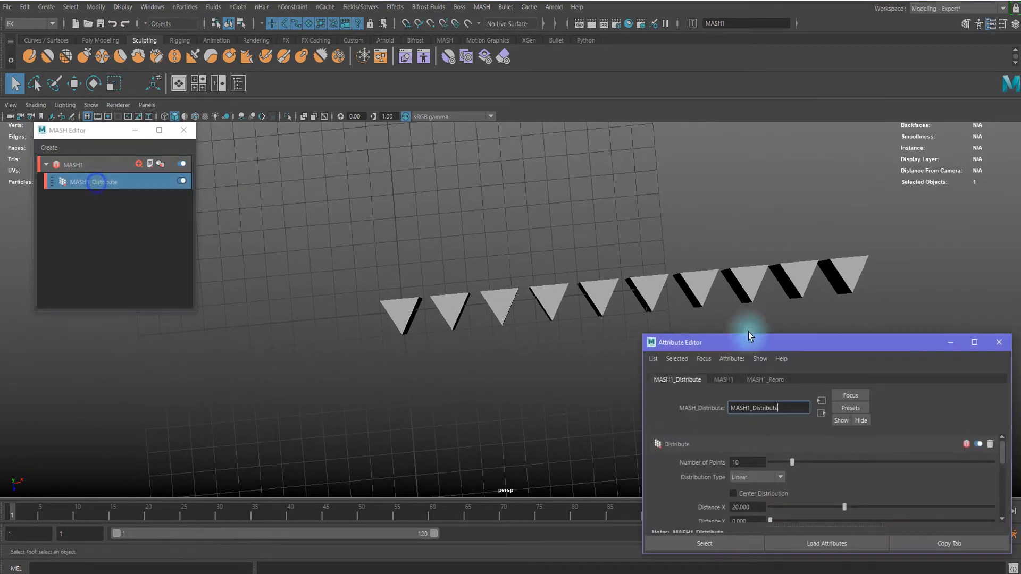
pyautogui.moveTo(711, 346); pyautogui.dragTo(721, 213)
# - Set the Distribute node's number of points to 2
pyautogui.doubleClick(750, 329)
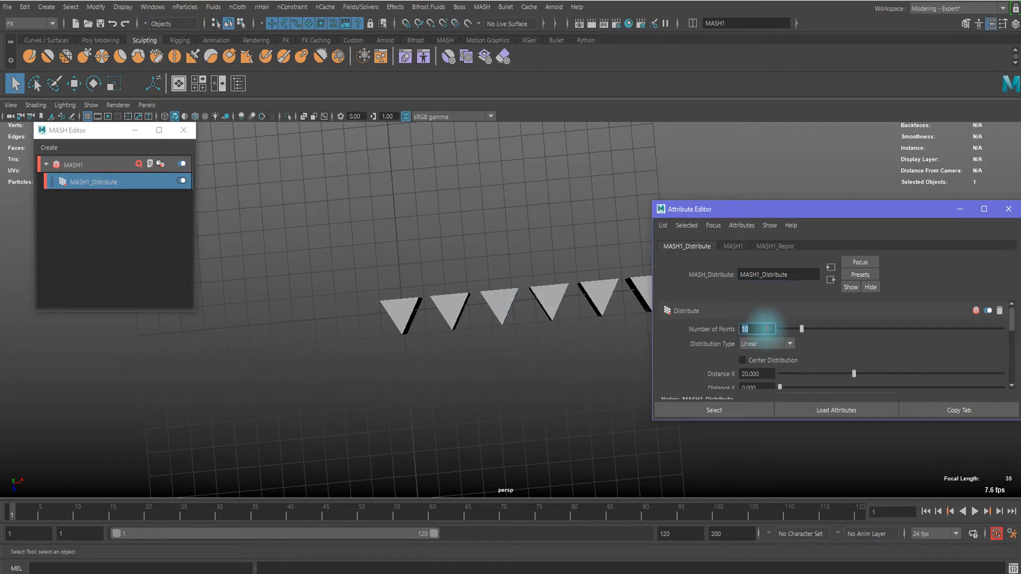
pyautogui.write('1')
pyautogui.press('Return')
pyautogui.scroll(-3, 766, 323)
pyautogui.scroll(2, 763, 319)
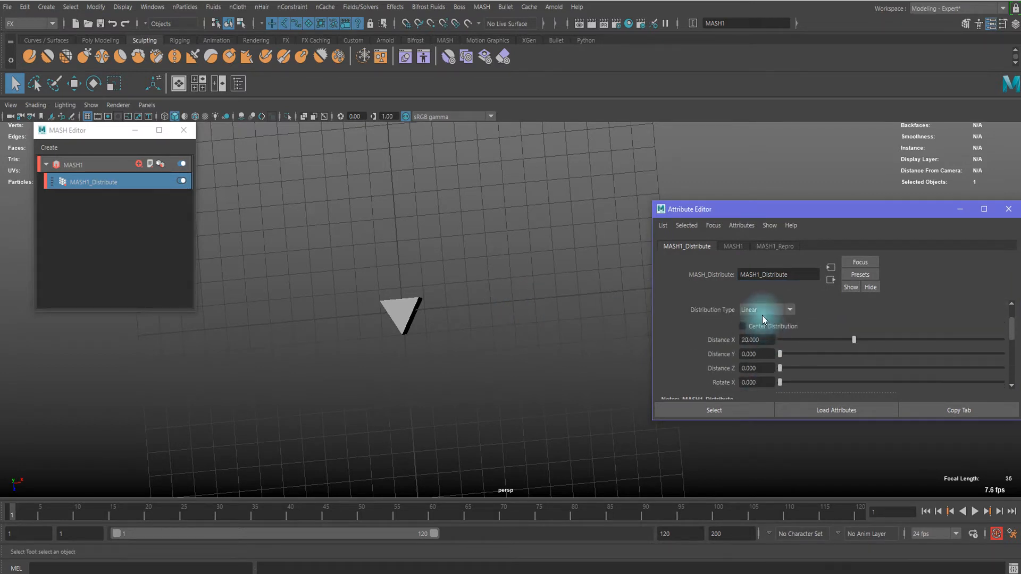
pyautogui.scroll(-4, 482, 318)
pyautogui.scroll(4, 612, 307)
pyautogui.keyDown('alt'); pyautogui.moveTo(492, 308); pyautogui.dragTo(465, 321, button='middle'); pyautogui.keyUp('alt')
pyautogui.scroll(2, 792, 324)
pyautogui.moveTo(761, 329); pyautogui.dragTo(697, 328)
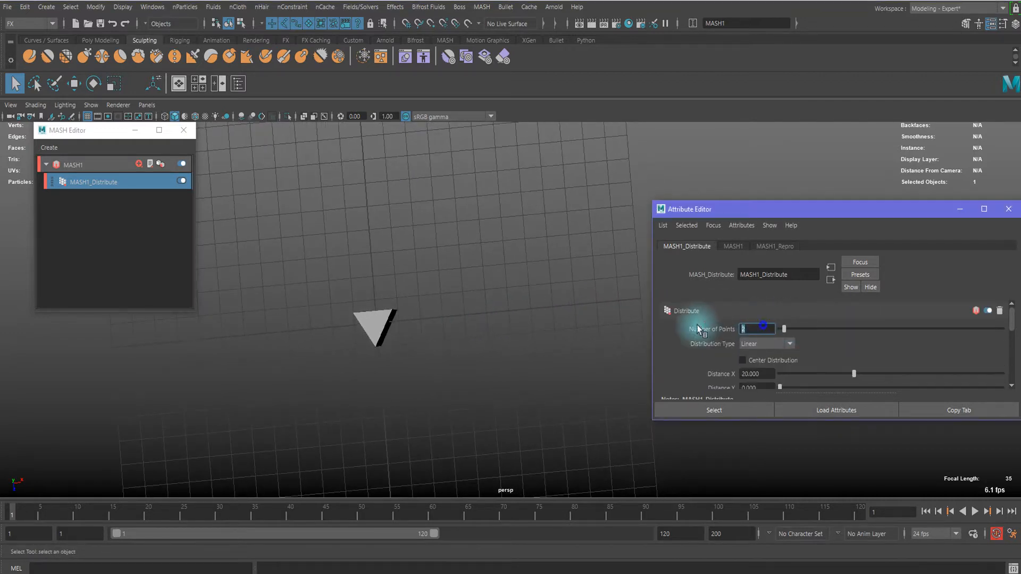
pyautogui.moveTo(761, 328); pyautogui.dragTo(682, 329)
# - Reduce the Distribute node's Distance X to 1.922 to bring the two prisms close together
pyautogui.scroll(-2, 827, 361)
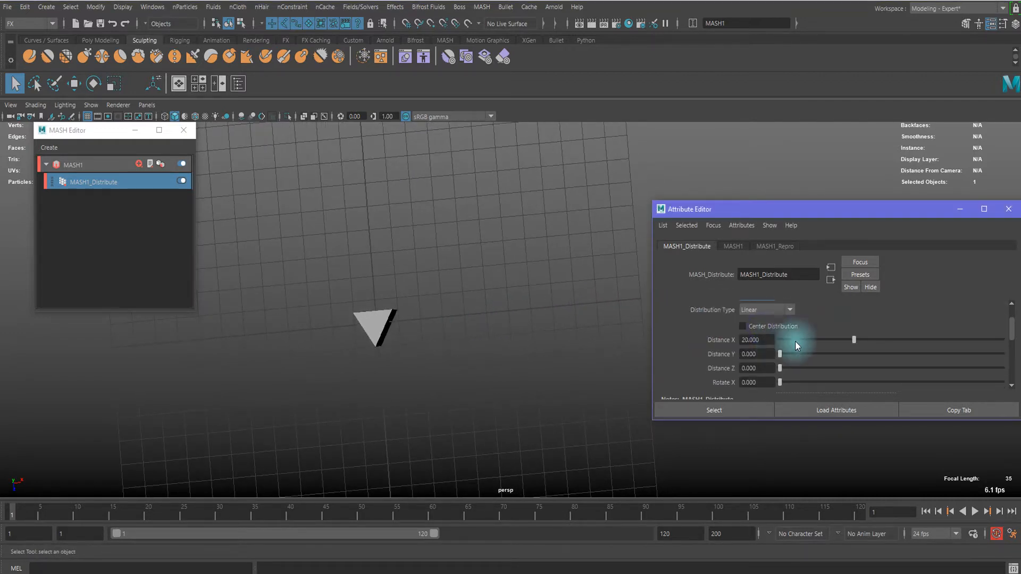
pyautogui.keyDown('ctrl'); pyautogui.moveTo(772, 340); pyautogui.dragTo(357, 326); pyautogui.keyUp('ctrl')
pyautogui.moveTo(806, 337); pyautogui.dragTo(735, 340)
pyautogui.keyDown('alt'); pyautogui.moveTo(380, 307); pyautogui.dragTo(417, 313, button='middle'); pyautogui.keyUp('alt')
pyautogui.scroll(6, 392, 297)
# - Set the Distribute node's Rotate Y to 180 so the second prism points the opposite way
pyautogui.scroll(-2, 824, 349)
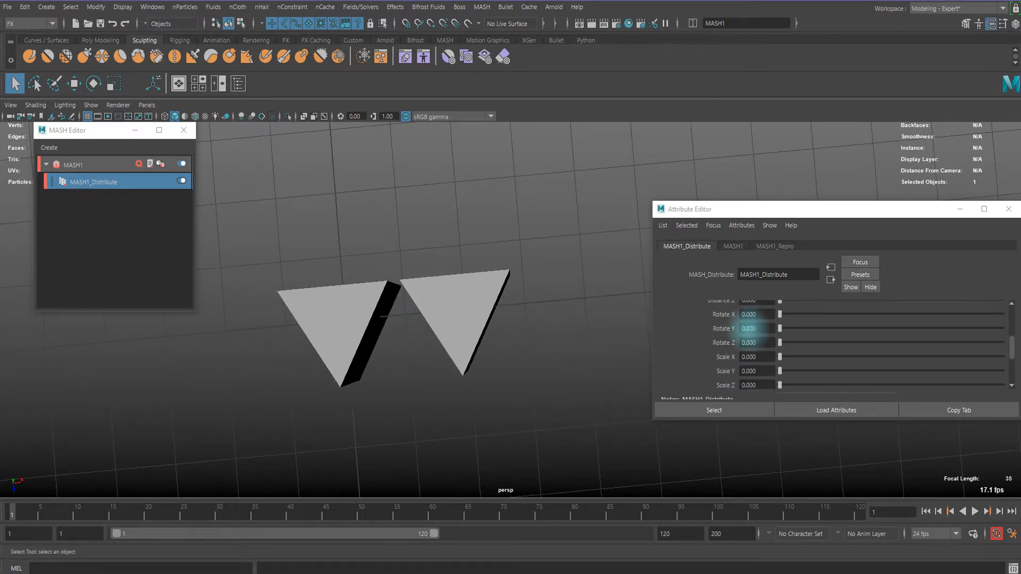
pyautogui.keyDown('ctrl'); pyautogui.moveTo(744, 326); pyautogui.dragTo(1020, 344); pyautogui.keyUp('ctrl')
pyautogui.moveTo(759, 328); pyautogui.dragTo(668, 324)
pyautogui.write('180')
pyautogui.press('Return')
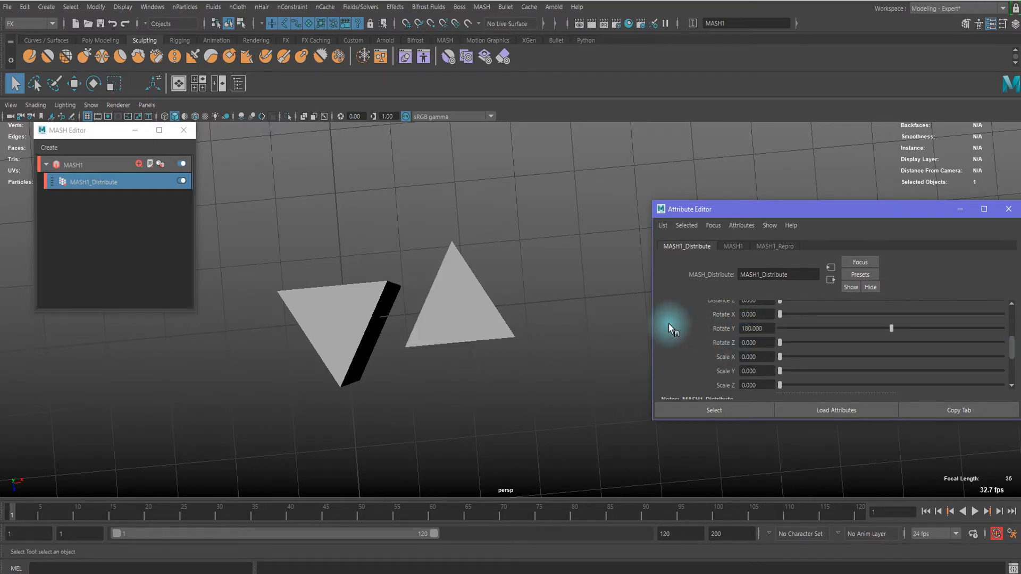
# - Adjust the distribution to Distance X 1.772 and Distance Z -1.020 so the two prisms meet at a corner
pyautogui.scroll(3, 773, 326)
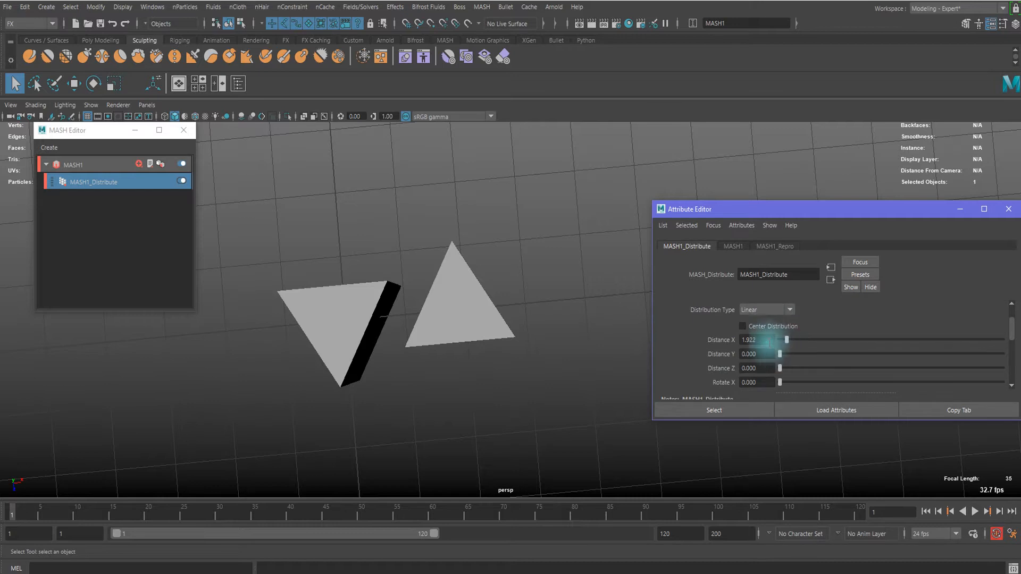
pyautogui.scroll(3, 502, 336)
pyautogui.keyDown('alt'); pyautogui.moveTo(451, 310); pyautogui.dragTo(487, 332, button='middle'); pyautogui.keyUp('alt')
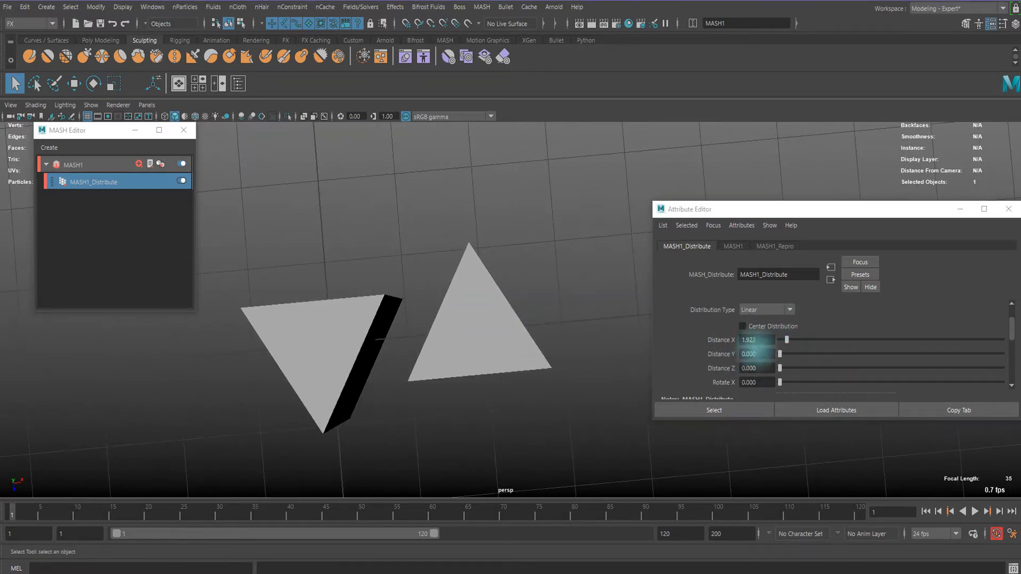
pyautogui.scroll(-5, 446, 285)
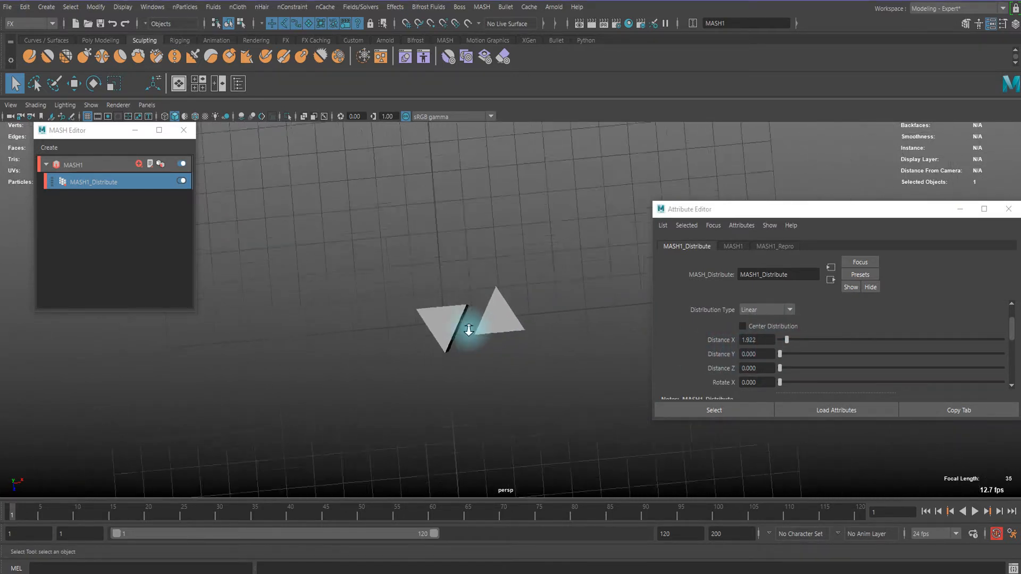
pyautogui.scroll(-3, 467, 329)
pyautogui.scroll(5, 505, 195)
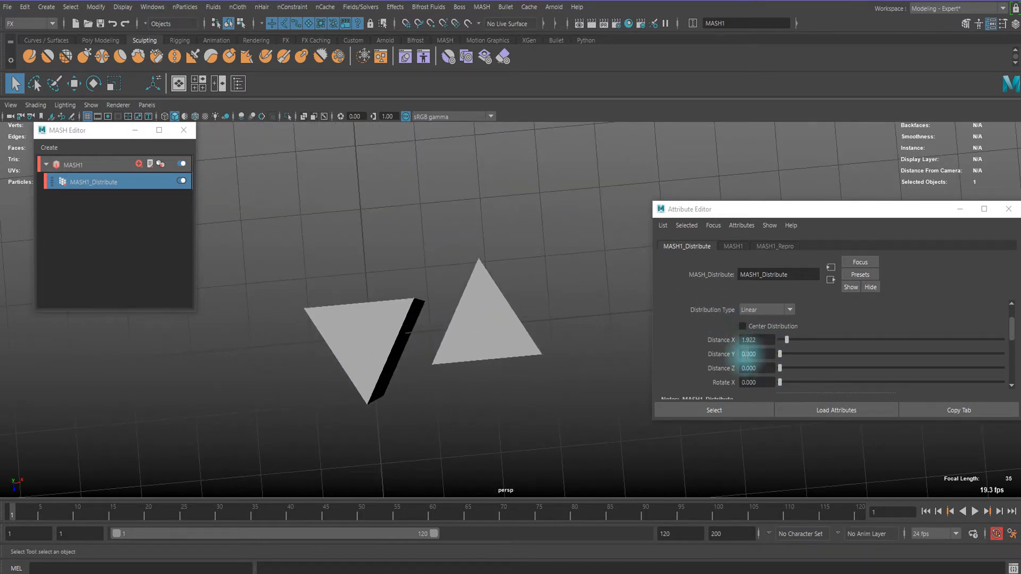
pyautogui.moveTo(780, 368); pyautogui.dragTo(694, 381)
pyautogui.keyDown('ctrl'); pyautogui.moveTo(768, 340); pyautogui.dragTo(744, 341); pyautogui.keyUp('ctrl')
pyautogui.keyDown('alt'); pyautogui.moveTo(604, 358); pyautogui.dragTo(398, 292); pyautogui.keyUp('alt')
pyautogui.keyDown('ctrl'); pyautogui.moveTo(750, 339); pyautogui.dragTo(748, 368); pyautogui.keyUp('ctrl')
pyautogui.keyDown('alt'); pyautogui.moveTo(317, 322); pyautogui.dragTo(402, 320, button='middle'); pyautogui.keyUp('alt')
pyautogui.scroll(-4, 424, 328)
pyautogui.keyDown('alt'); pyautogui.moveTo(423, 327); pyautogui.dragTo(449, 342); pyautogui.keyUp('alt')
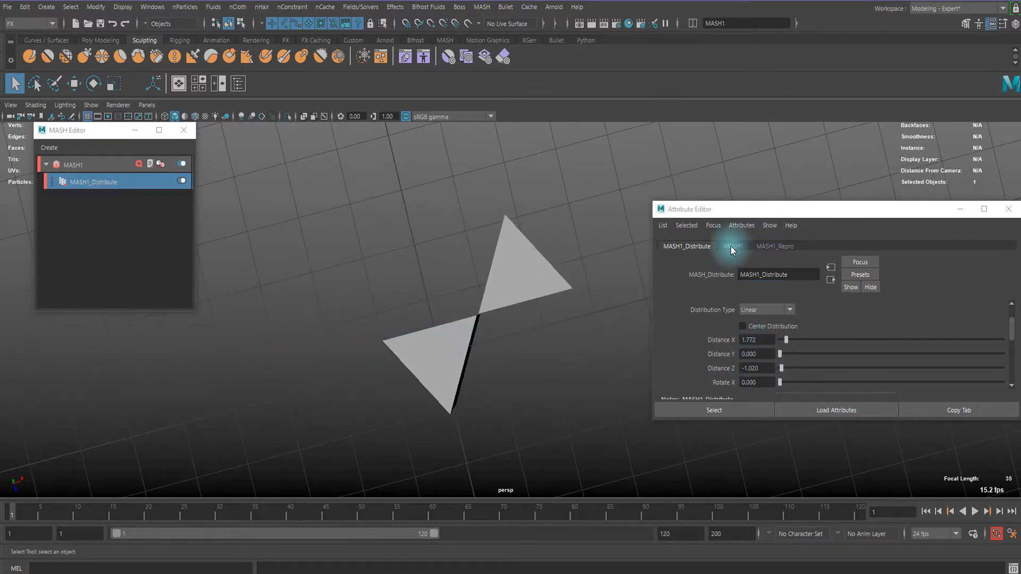
# - Add a Replicator node to the MASH1 network and set its replicants to 15
pyautogui.click(74, 165)
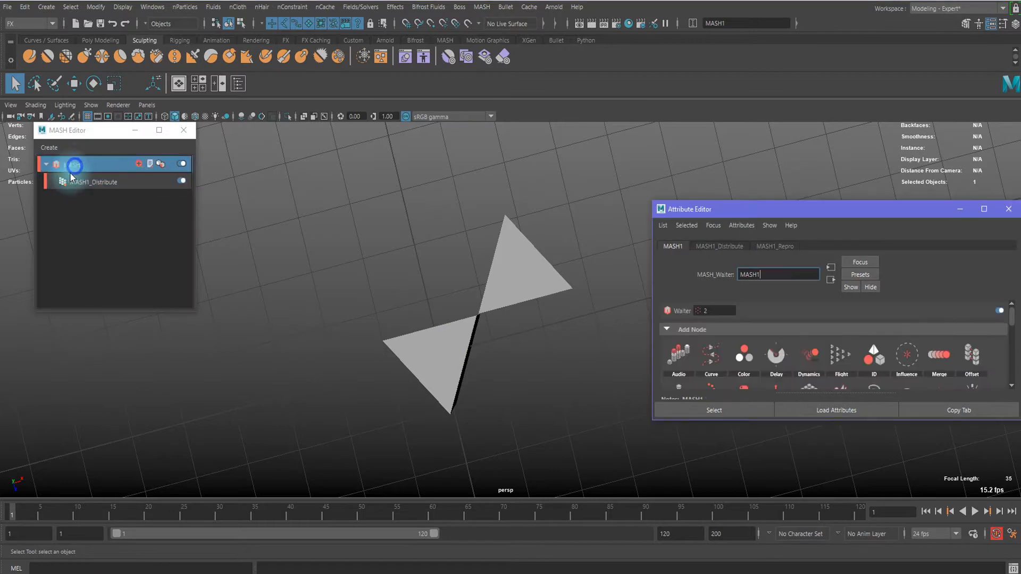
pyautogui.moveTo(725, 211); pyautogui.dragTo(733, 135)
pyautogui.scroll(-3, 851, 282)
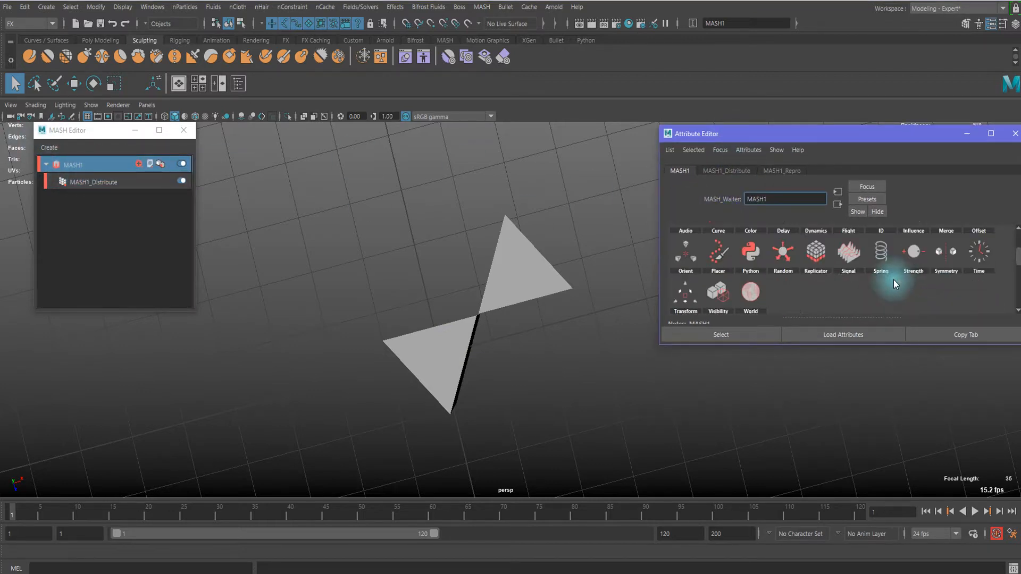
pyautogui.scroll(1, 833, 282)
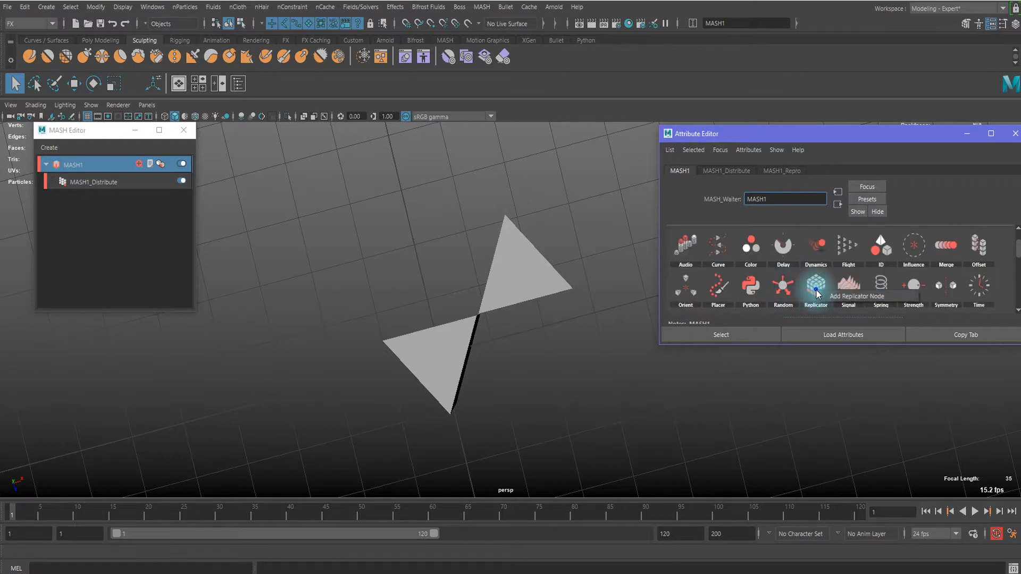
pyautogui.click(834, 297)
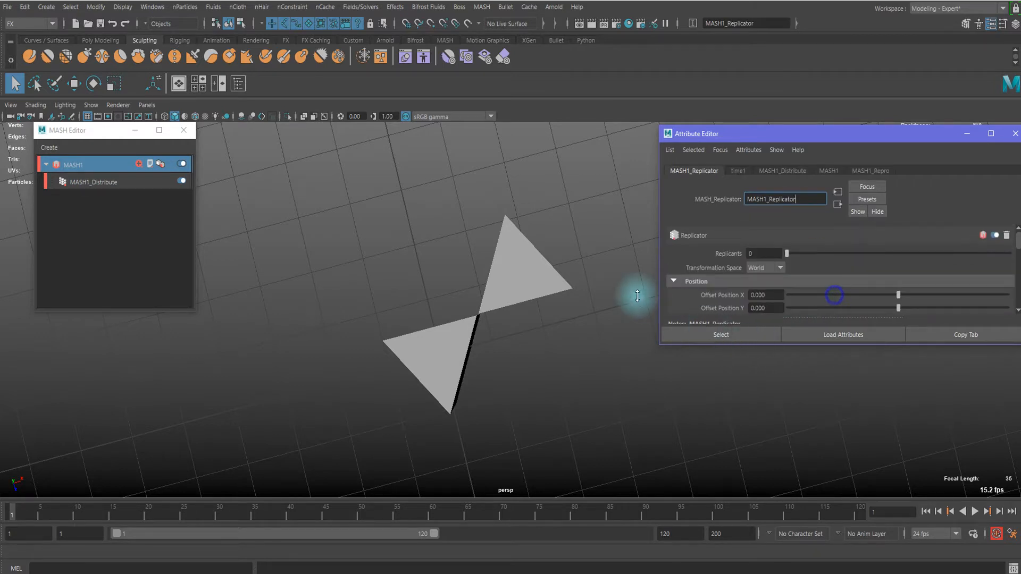
pyautogui.moveTo(788, 253); pyautogui.dragTo(820, 253)
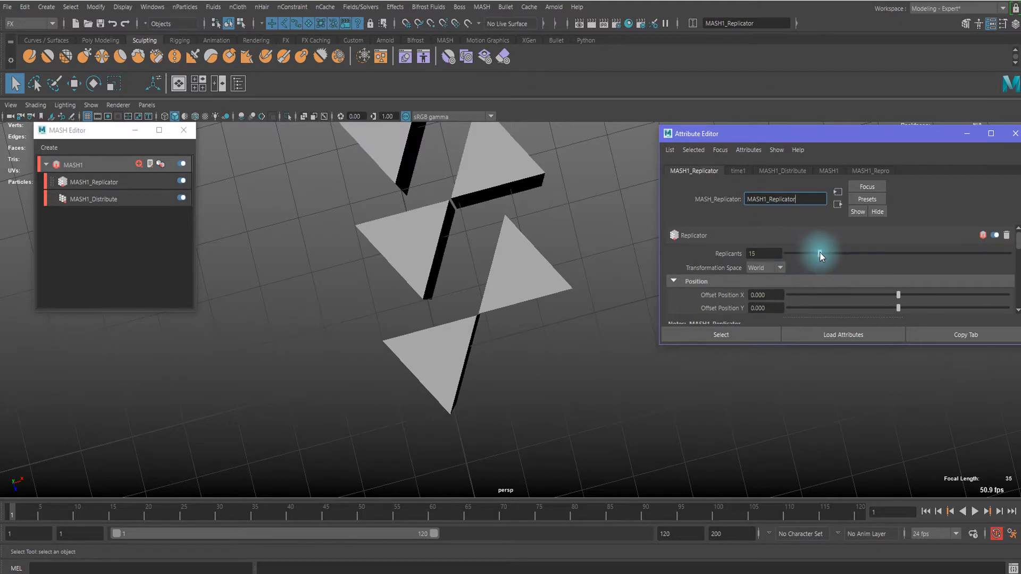
# - Set the first Replicator node's replicants to 20
pyautogui.scroll(-8, 526, 252)
pyautogui.keyDown('alt'); pyautogui.moveTo(512, 203); pyautogui.dragTo(502, 300, button='middle'); pyautogui.keyUp('alt')
pyautogui.scroll(-3, 503, 300)
pyautogui.keyDown('alt'); pyautogui.moveTo(500, 245); pyautogui.dragTo(499, 337, button='middle'); pyautogui.keyUp('alt')
pyautogui.scroll(-3, 497, 319)
pyautogui.scroll(2, 496, 316)
pyautogui.click(772, 253)
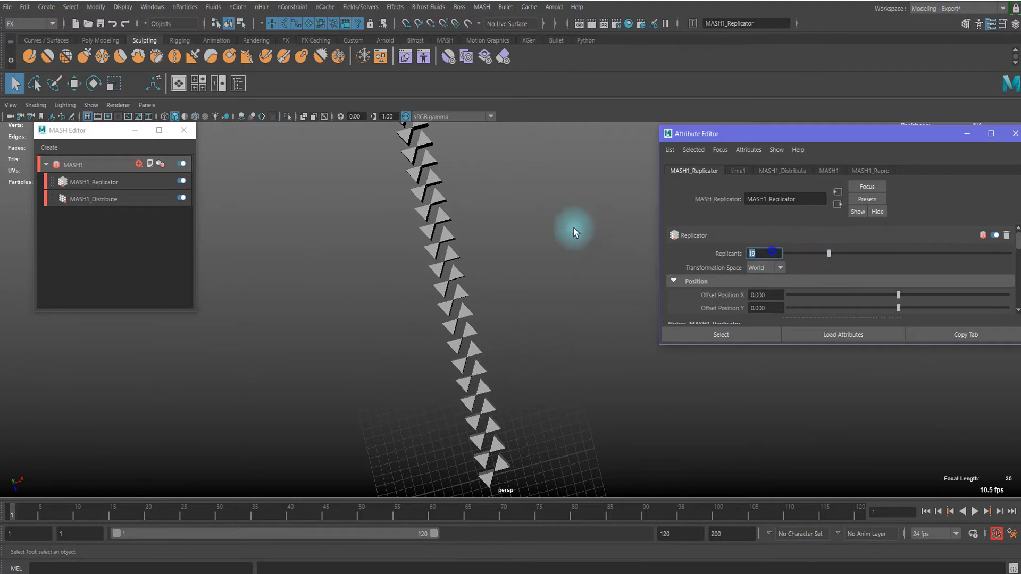
pyautogui.write('20')
pyautogui.press('Return')
# - Raise the Replicator's Offset Position X to 0.990 to shift the repeated prism pairs sideways
pyautogui.keyDown('alt'); pyautogui.moveTo(524, 377); pyautogui.dragTo(530, 239, button='middle'); pyautogui.keyUp('alt')
pyautogui.scroll(5, 529, 238)
pyautogui.scroll(2, 529, 238)
pyautogui.scroll(-2, 754, 277)
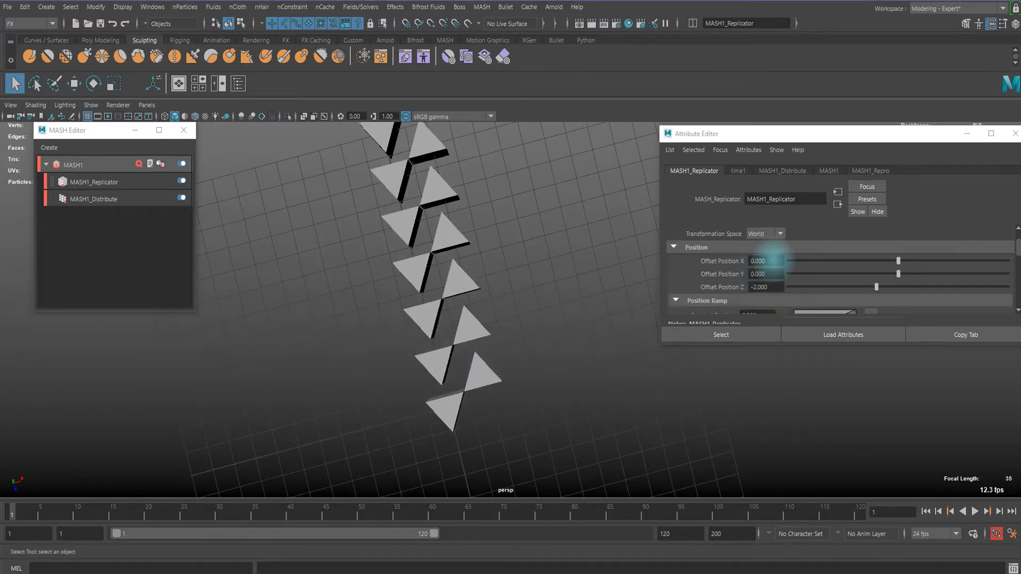
pyautogui.scroll(1, 716, 264)
pyautogui.scroll(-1, 592, 296)
pyautogui.scroll(4, 621, 291)
pyautogui.scroll(-2, 764, 283)
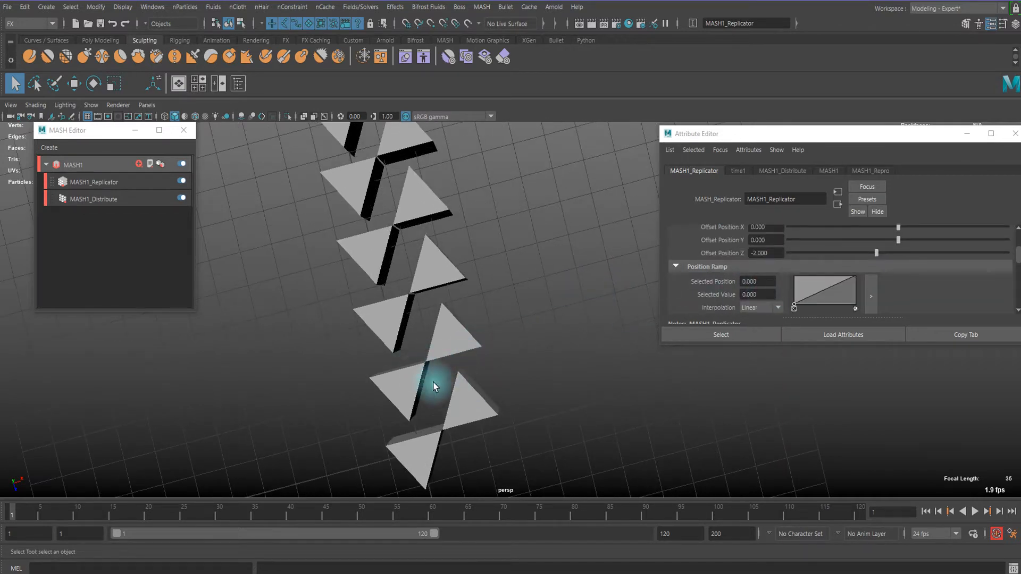
pyautogui.scroll(3, 470, 336)
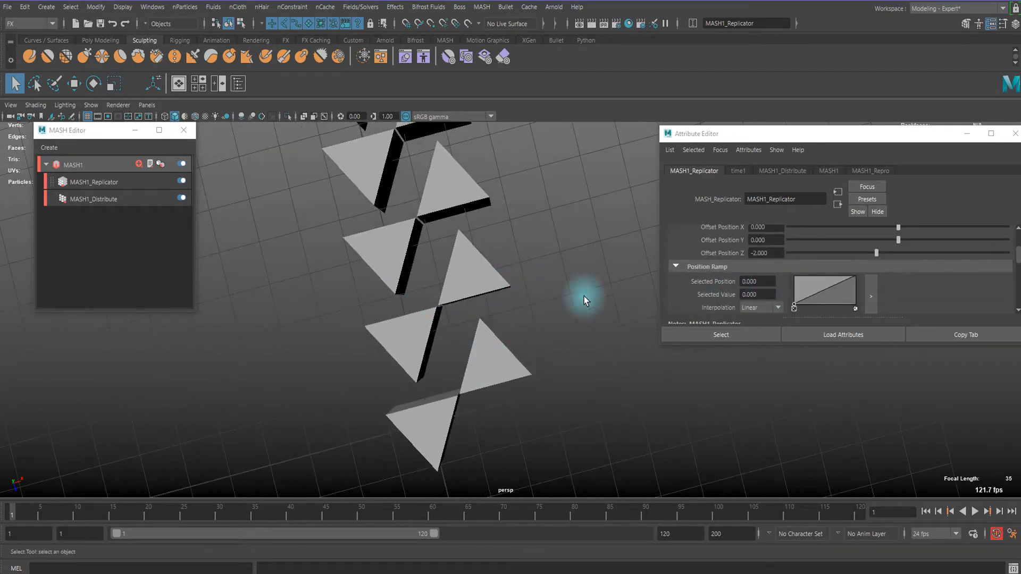
pyautogui.scroll(1, 777, 278)
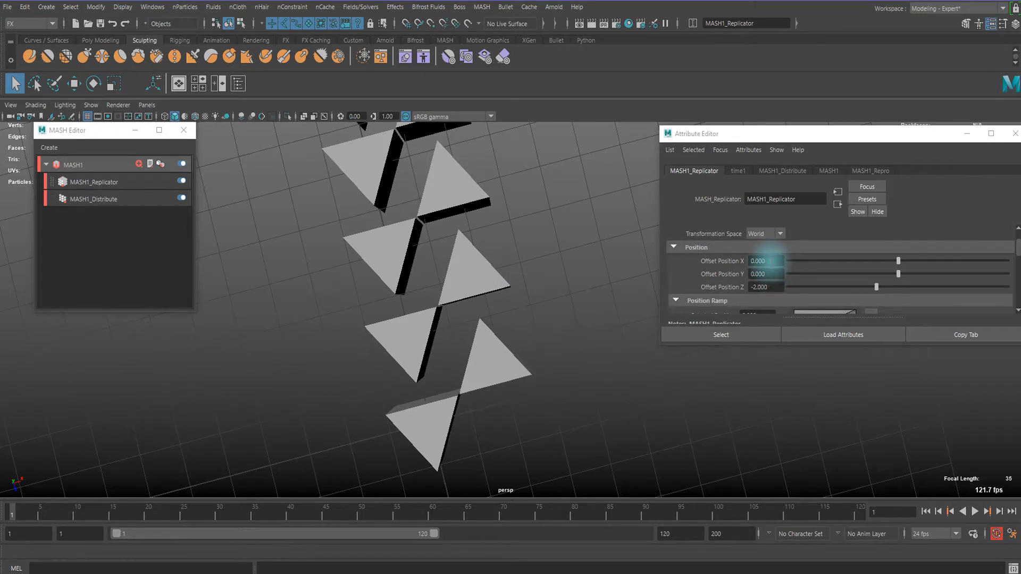
pyautogui.keyDown('ctrl'); pyautogui.moveTo(770, 260); pyautogui.dragTo(828, 262); pyautogui.keyUp('ctrl')
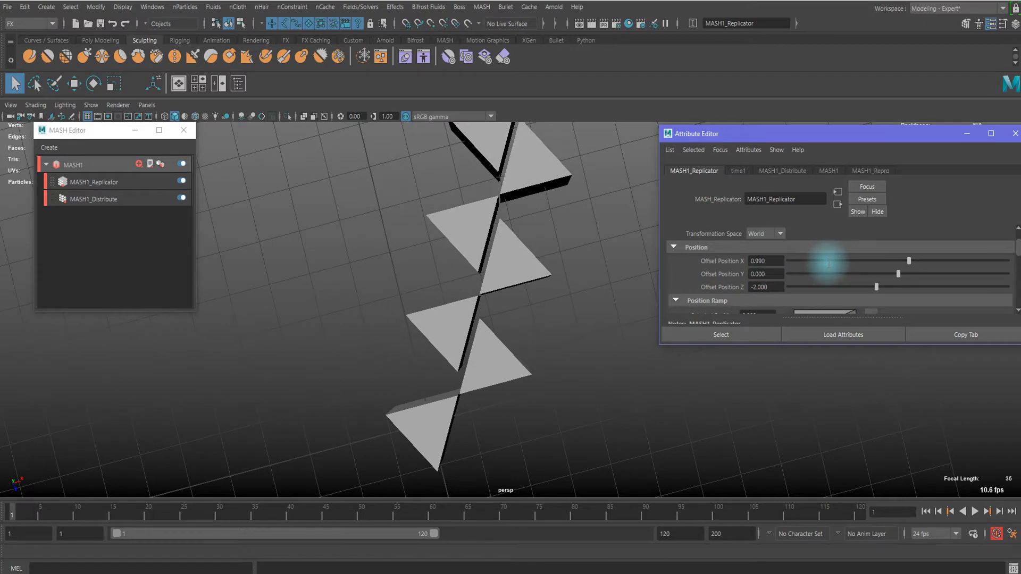
# - Fine-tune the Replicator's offset to Position X 0.870 and Position Z -1.520 so the prism pairs form a continuous strip
pyautogui.keyDown('ctrl'); pyautogui.moveTo(771, 291); pyautogui.dragTo(754, 260); pyautogui.keyUp('ctrl')
pyautogui.scroll(4, 492, 324)
pyautogui.moveTo(492, 323)
pyautogui.keyDown('alt'); pyautogui.mouseDown()
pyautogui.moveTo(504, 299)
pyautogui.moveTo(500, 314)
pyautogui.mouseUp(); pyautogui.keyUp('alt')
pyautogui.keyDown('ctrl'); pyautogui.moveTo(765, 260); pyautogui.dragTo(771, 285); pyautogui.keyUp('ctrl')
pyautogui.scroll(-6, 512, 276)
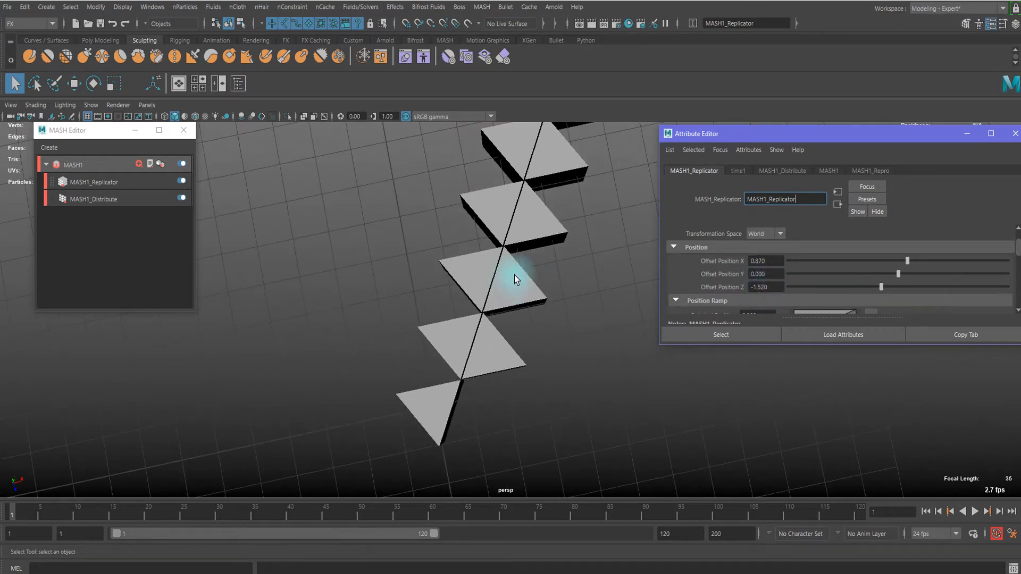
pyautogui.moveTo(550, 275)
pyautogui.keyDown('alt'); pyautogui.mouseDown()
pyautogui.moveTo(592, 258)
pyautogui.moveTo(551, 276)
pyautogui.mouseUp(); pyautogui.keyUp('alt')
pyautogui.keyDown('alt'); pyautogui.moveTo(551, 276); pyautogui.dragTo(554, 375, button='middle'); pyautogui.keyUp('alt')
pyautogui.keyDown('alt'); pyautogui.moveTo(554, 375); pyautogui.dragTo(532, 281); pyautogui.keyUp('alt')
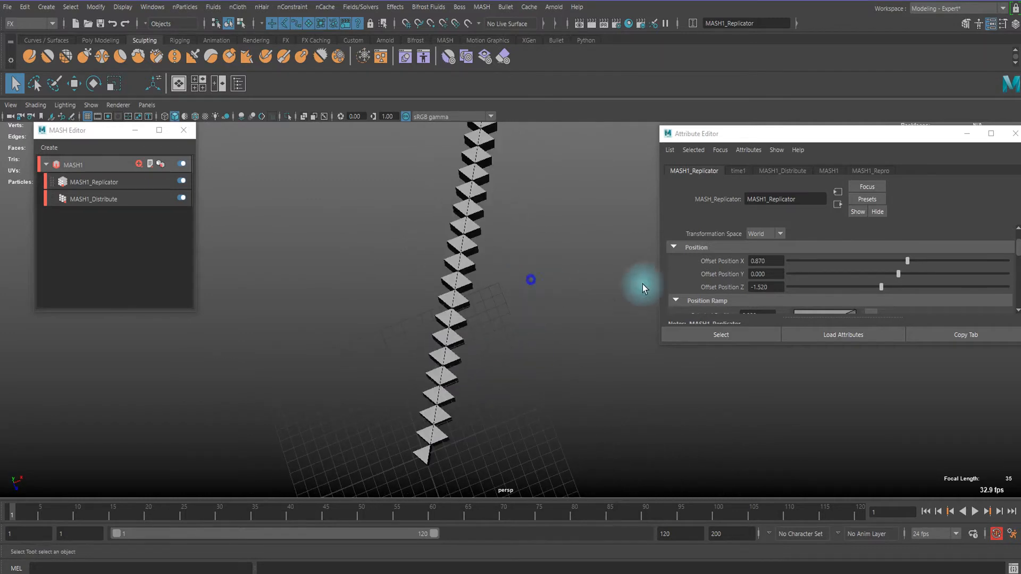
# - Add a second Replicator node to the MASH1 network and set its replicants to 20
pyautogui.click(82, 165)
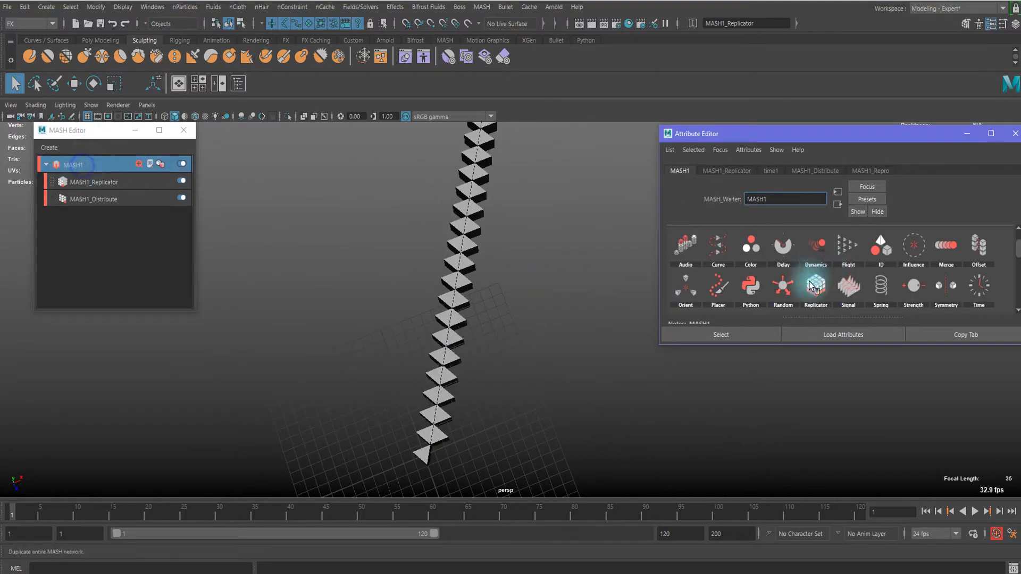
pyautogui.click(824, 290)
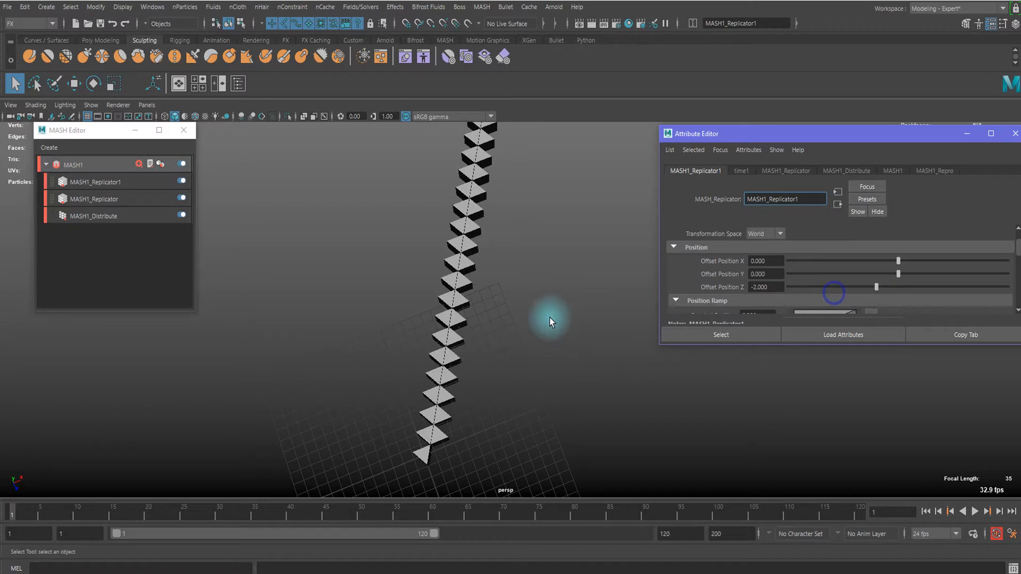
pyautogui.scroll(5, 564, 313)
pyautogui.scroll(2, 829, 274)
pyautogui.moveTo(792, 255); pyautogui.dragTo(832, 257)
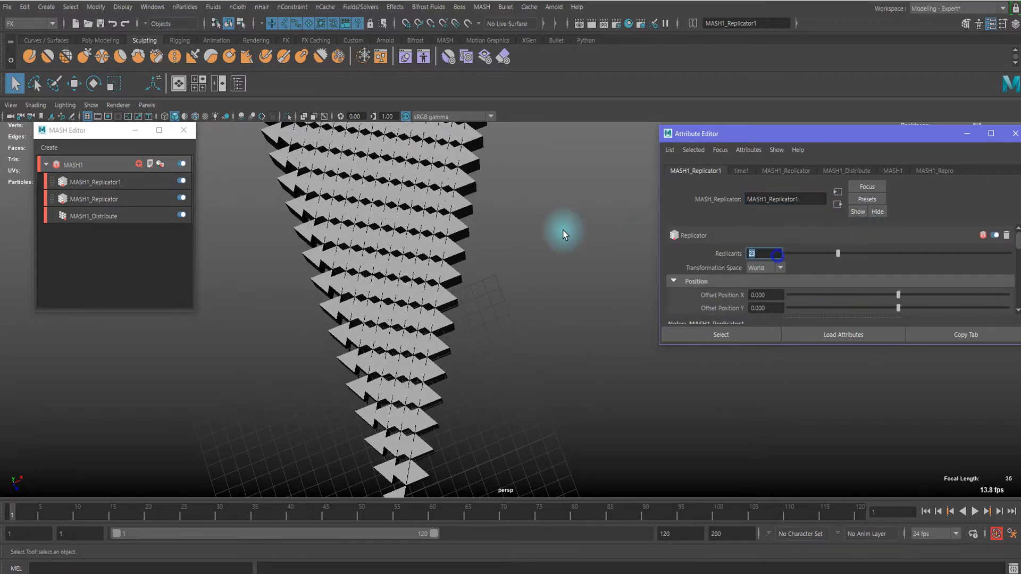
pyautogui.scroll(-2, 799, 310)
# - Adjust the second Replicator's offset to Position X -0.930 and Position Z -1.520 so the strips tile into one surface
pyautogui.scroll(-1, 801, 310)
pyautogui.scroll(1, 797, 306)
pyautogui.keyDown('ctrl'); pyautogui.moveTo(771, 263); pyautogui.dragTo(693, 275); pyautogui.keyUp('ctrl')
pyautogui.scroll(4, 409, 298)
pyautogui.scroll(3, 408, 298)
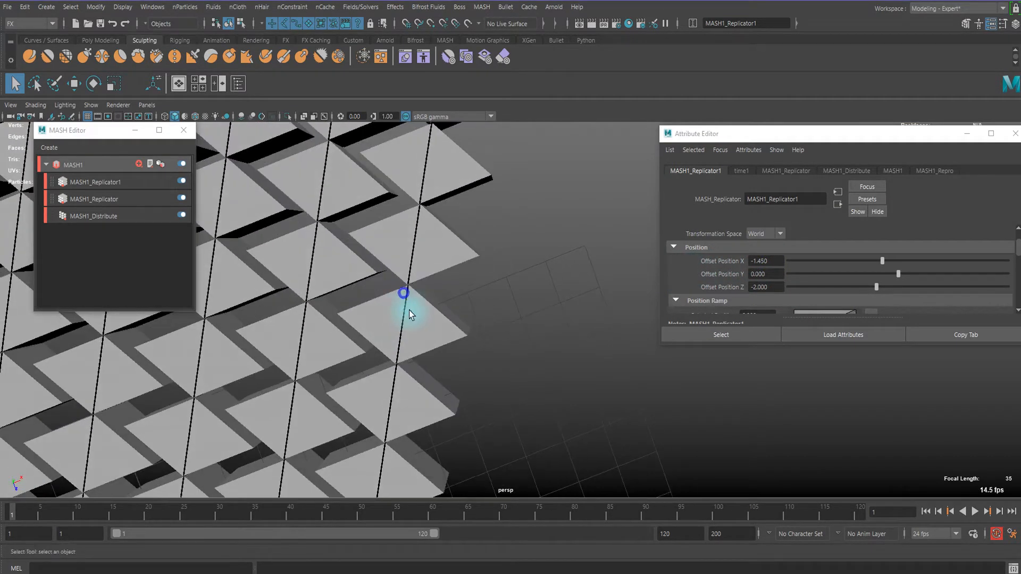
pyautogui.keyDown('ctrl'); pyautogui.moveTo(785, 261); pyautogui.dragTo(762, 290); pyautogui.keyUp('ctrl')
pyautogui.moveTo(769, 261); pyautogui.dragTo(764, 285)
# - Inspect how closely the prisms fit across the tiled surface and review the second Replicator's replicant and offset settings
pyautogui.scroll(-7, 485, 290)
pyautogui.keyDown('alt'); pyautogui.moveTo(484, 275); pyautogui.dragTo(560, 467); pyautogui.keyUp('alt')
pyautogui.keyDown('alt'); pyautogui.moveTo(490, 332); pyautogui.dragTo(499, 285); pyautogui.keyUp('alt')
pyautogui.scroll(7, 499, 285)
pyautogui.keyDown('alt'); pyautogui.moveTo(502, 295); pyautogui.dragTo(481, 328, button='middle'); pyautogui.keyUp('alt')
pyautogui.scroll(-5, 483, 330)
pyautogui.scroll(5, 489, 327)
pyautogui.keyDown('alt'); pyautogui.moveTo(493, 326); pyautogui.dragTo(627, 319); pyautogui.keyUp('alt')
pyautogui.scroll(-5, 516, 407)
pyautogui.scroll(2, 796, 273)
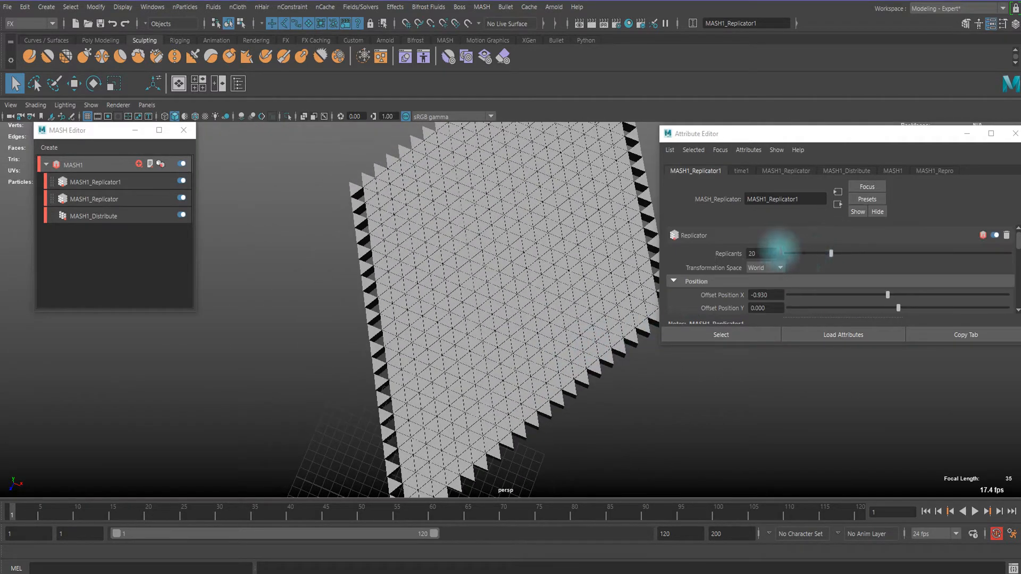
pyautogui.click(777, 251)
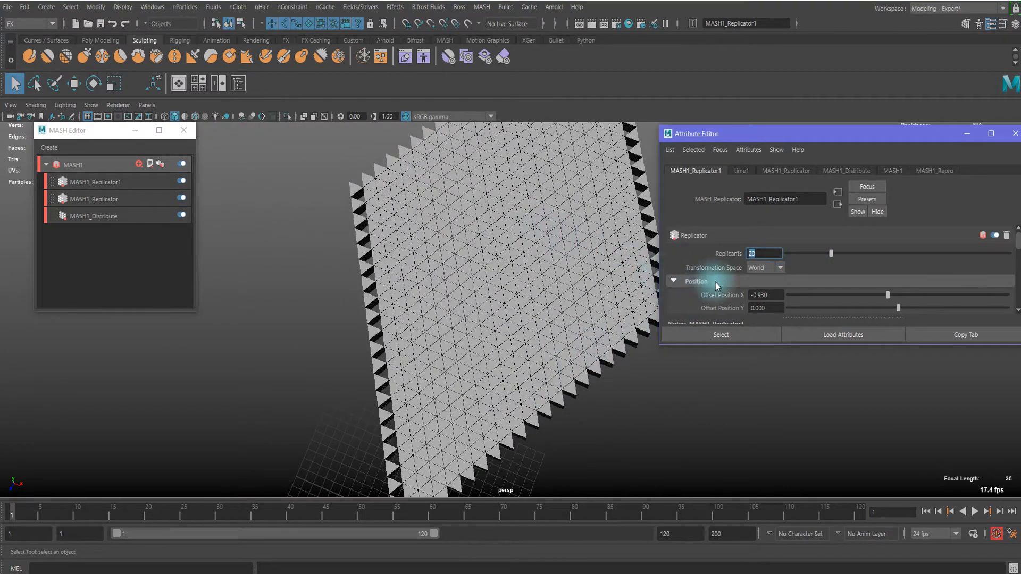
pyautogui.scroll(-1, 755, 252)
pyautogui.scroll(1, 755, 252)
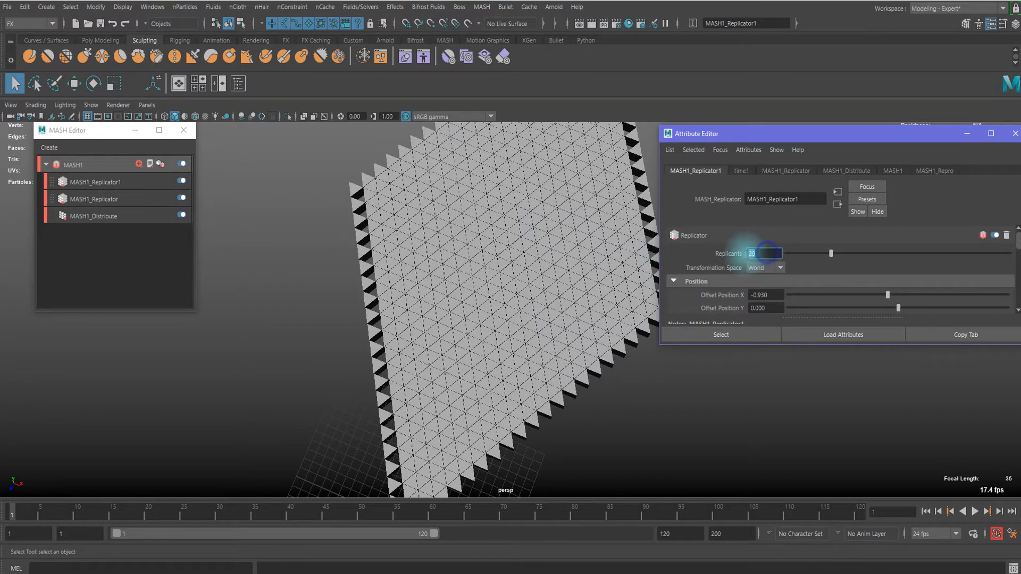
pyautogui.scroll(-1, 766, 252)
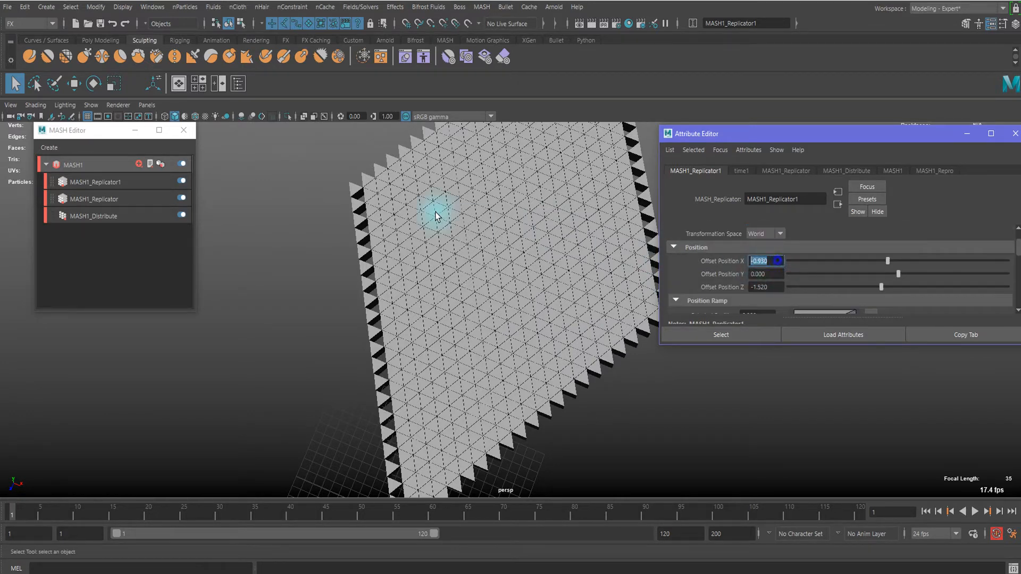
pyautogui.scroll(-4, 605, 314)
# - Enlarge the MASH1 network's attribute view and add a Signal node to the network
pyautogui.click(611, 368)
pyautogui.scroll(8, 561, 287)
pyautogui.keyDown('alt'); pyautogui.moveTo(532, 305); pyautogui.dragTo(132, 190); pyautogui.keyUp('alt')
pyautogui.click(83, 165)
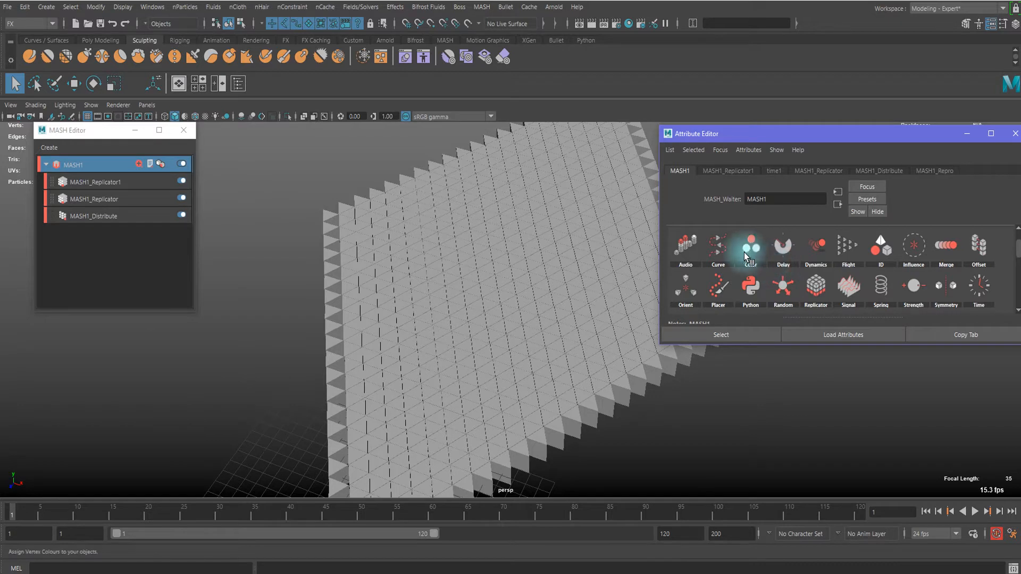
pyautogui.scroll(-2, 777, 258)
pyautogui.moveTo(800, 348); pyautogui.dragTo(799, 492)
pyautogui.scroll(3, 813, 324)
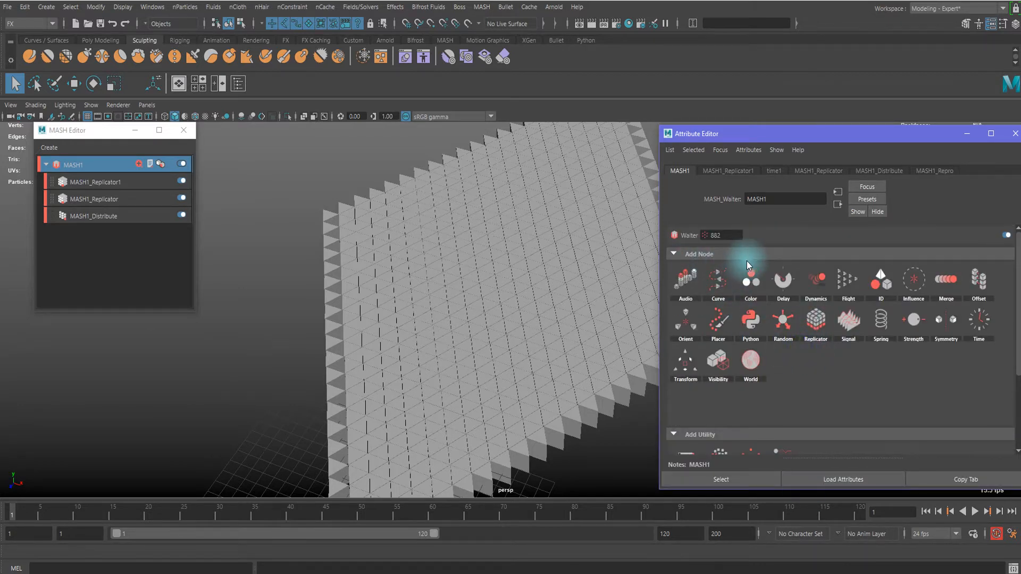
pyautogui.click(846, 334)
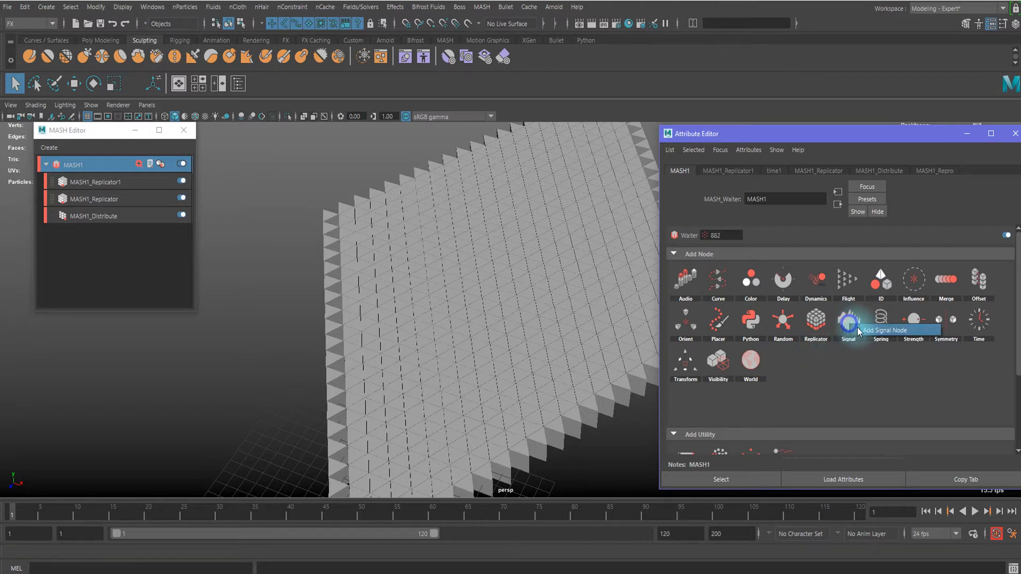
pyautogui.scroll(-3, 490, 287)
pyautogui.keyDown('alt'); pyautogui.moveTo(489, 287); pyautogui.dragTo(418, 305); pyautogui.keyUp('alt')
pyautogui.scroll(5, 571, 327)
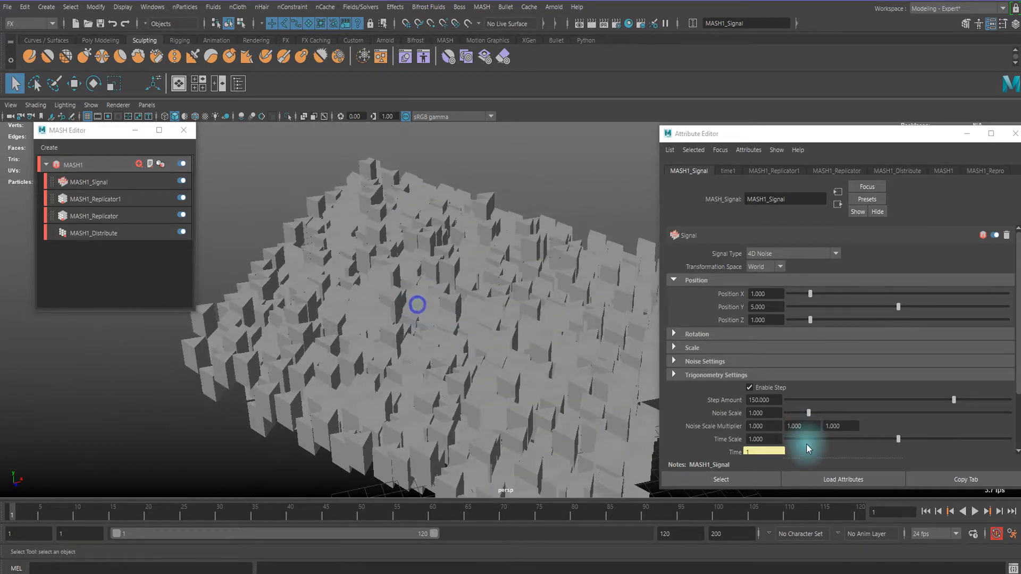
# - Set the Signal node's Position X and Position Z to 0 so the prisms are displaced only vertically
pyautogui.click(404, 319)
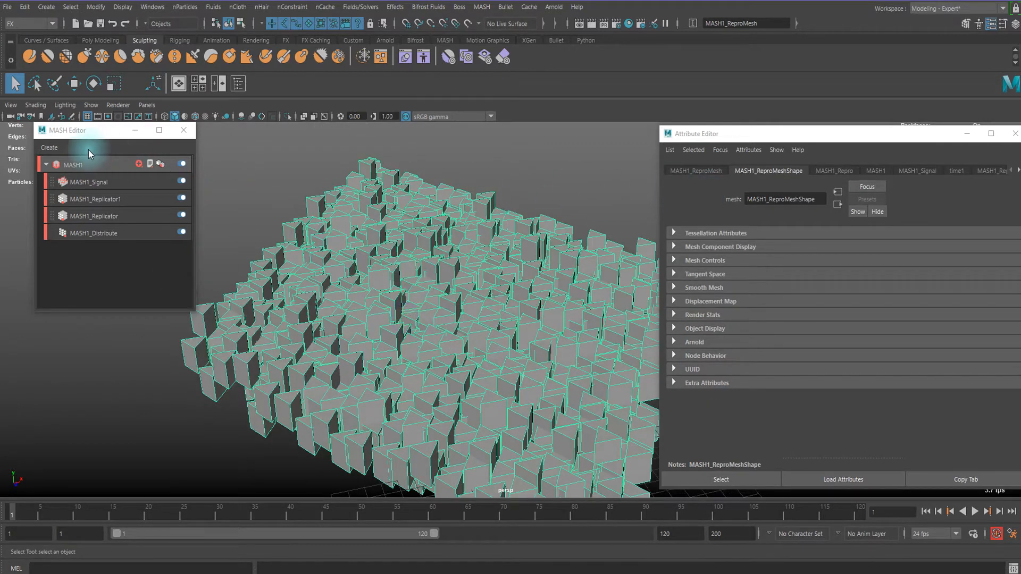
pyautogui.click(103, 186)
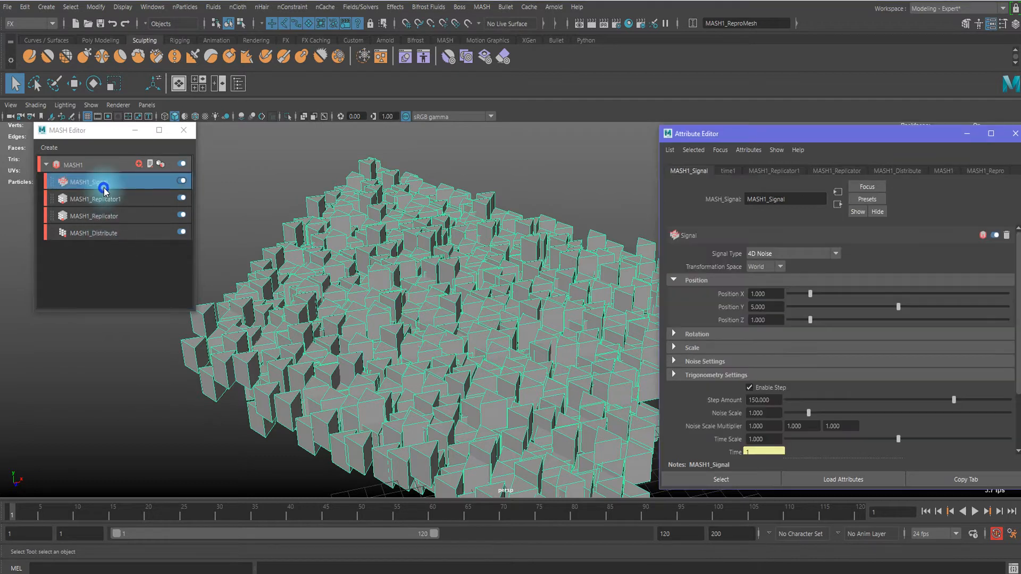
pyautogui.click(795, 293)
pyautogui.click(800, 320)
pyautogui.scroll(3, 591, 322)
pyautogui.keyDown('alt'); pyautogui.moveTo(455, 355); pyautogui.dragTo(465, 310); pyautogui.keyUp('alt')
pyautogui.click(766, 307)
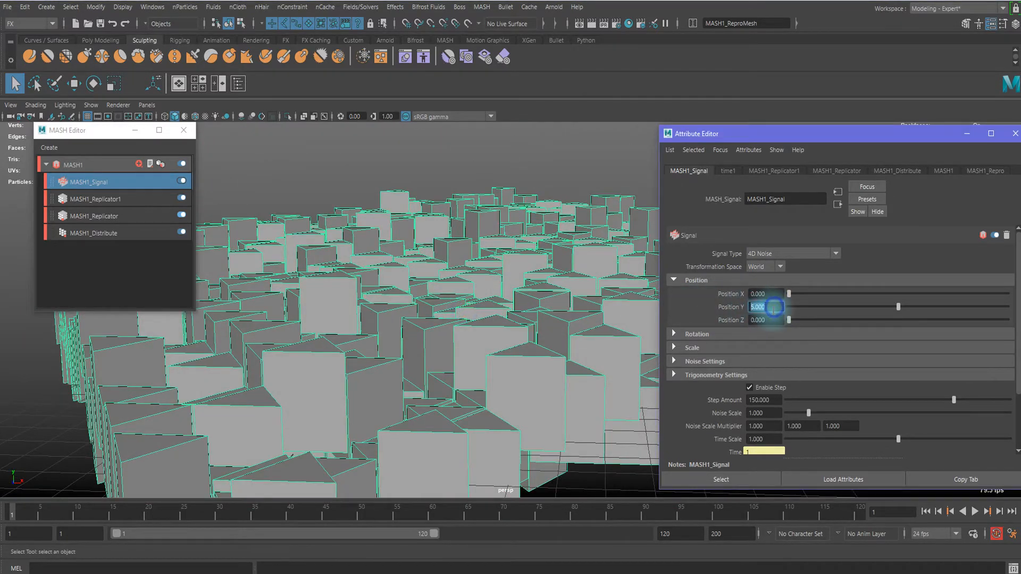
# - Play the animation to preview the signal motion, and return the timeline to frame 1
pyautogui.click(975, 511)
pyautogui.click(976, 512)
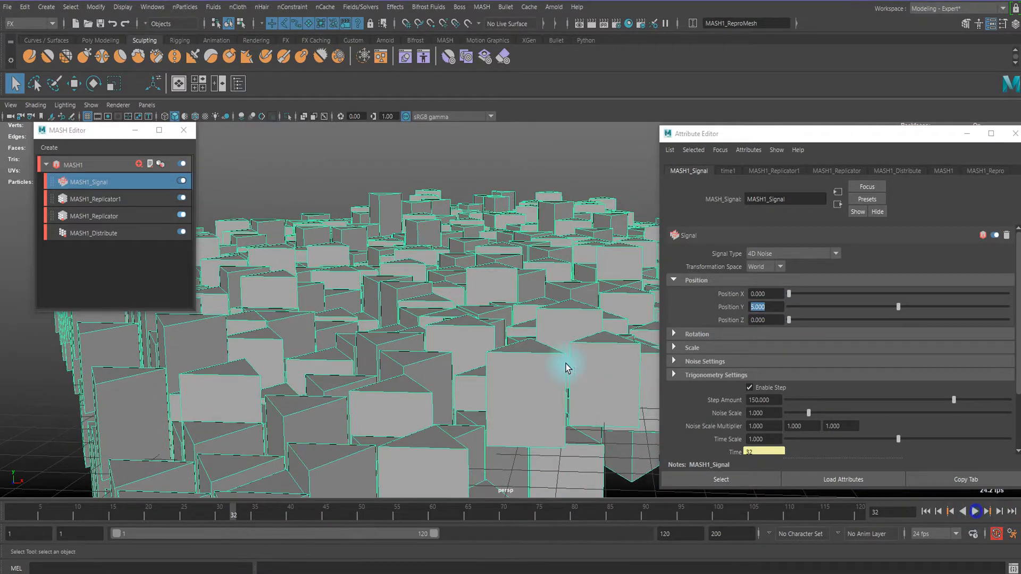
pyautogui.keyDown('alt'); pyautogui.moveTo(612, 382); pyautogui.dragTo(513, 348); pyautogui.keyUp('alt')
pyautogui.moveTo(99, 509); pyautogui.dragTo(12, 510)
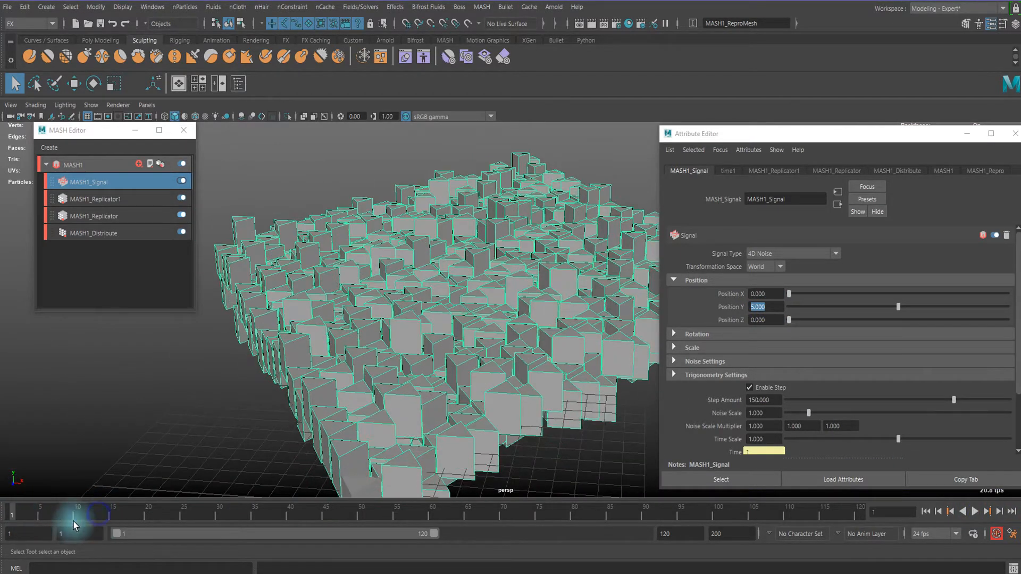
# - Examine the displaced prisms up close, from above and from the side, and play the animation again
pyautogui.scroll(3, 451, 385)
pyautogui.keyDown('alt'); pyautogui.moveTo(435, 326); pyautogui.dragTo(540, 337); pyautogui.keyUp('alt')
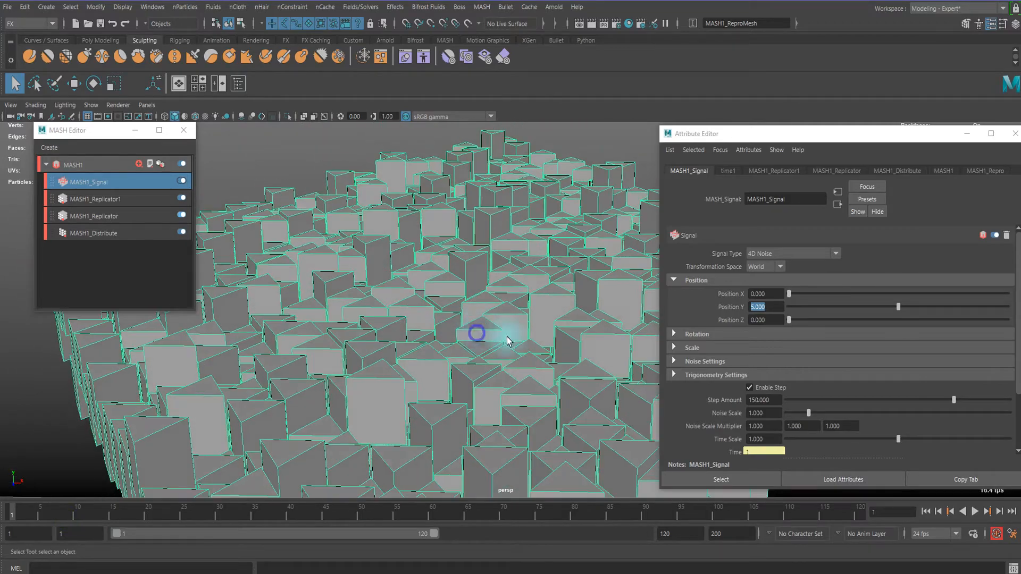
pyautogui.scroll(-4, 507, 340)
pyautogui.scroll(-1, 708, 346)
pyautogui.scroll(-2, 476, 298)
pyautogui.scroll(3, 474, 298)
pyautogui.moveTo(473, 299)
pyautogui.keyDown('alt'); pyautogui.mouseDown()
pyautogui.moveTo(478, 335)
pyautogui.moveTo(476, 293)
pyautogui.mouseUp(); pyautogui.keyUp('alt')
pyautogui.scroll(-3, 483, 312)
pyautogui.scroll(4, 439, 255)
pyautogui.keyDown('alt'); pyautogui.moveTo(441, 255); pyautogui.dragTo(579, 286, button='right'); pyautogui.keyUp('alt')
pyautogui.keyDown('alt'); pyautogui.moveTo(472, 289); pyautogui.dragTo(469, 275); pyautogui.keyUp('alt')
pyautogui.keyDown('alt'); pyautogui.moveTo(462, 285); pyautogui.dragTo(558, 316, button='right'); pyautogui.keyUp('alt')
pyautogui.keyDown('alt'); pyautogui.moveTo(504, 274); pyautogui.dragTo(491, 222); pyautogui.keyUp('alt')
pyautogui.scroll(-4, 515, 316)
pyautogui.scroll(4, 502, 313)
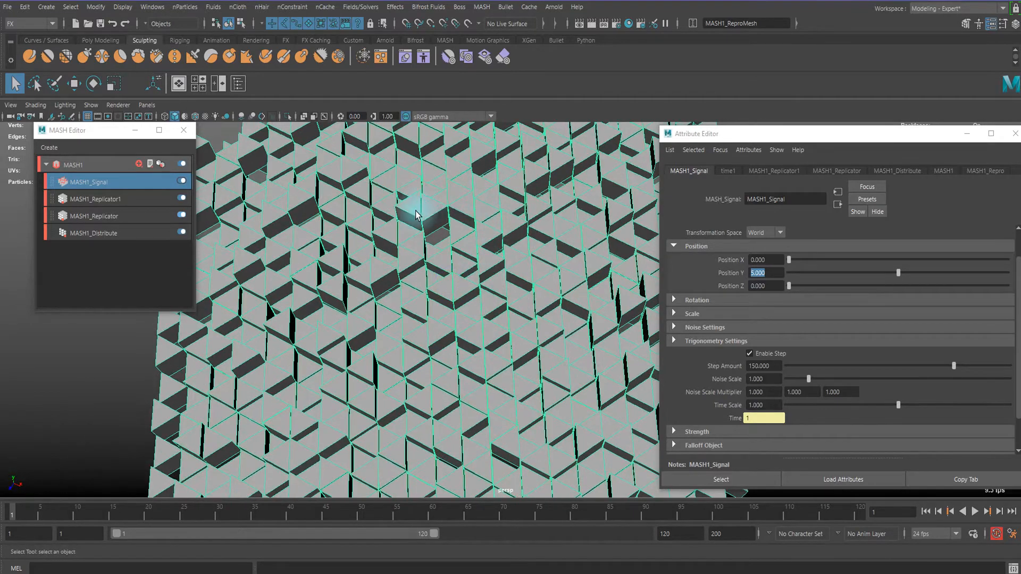
pyautogui.keyDown('alt'); pyautogui.moveTo(424, 209); pyautogui.dragTo(433, 281); pyautogui.keyUp('alt')
pyautogui.moveTo(465, 244)
pyautogui.keyDown('alt'); pyautogui.mouseDown()
pyautogui.moveTo(468, 337)
pyautogui.moveTo(486, 296)
pyautogui.moveTo(487, 357)
pyautogui.moveTo(451, 250)
pyautogui.mouseUp(); pyautogui.keyUp('alt')
pyautogui.click(974, 511)
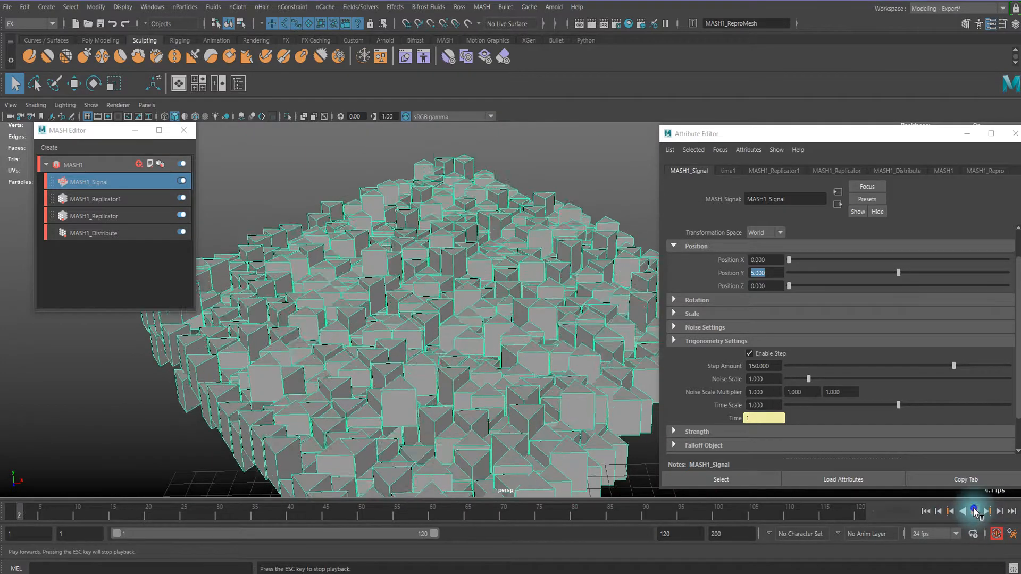
# - Create a falloff object for the Signal node
pyautogui.scroll(-2, 829, 409)
pyautogui.click(707, 406)
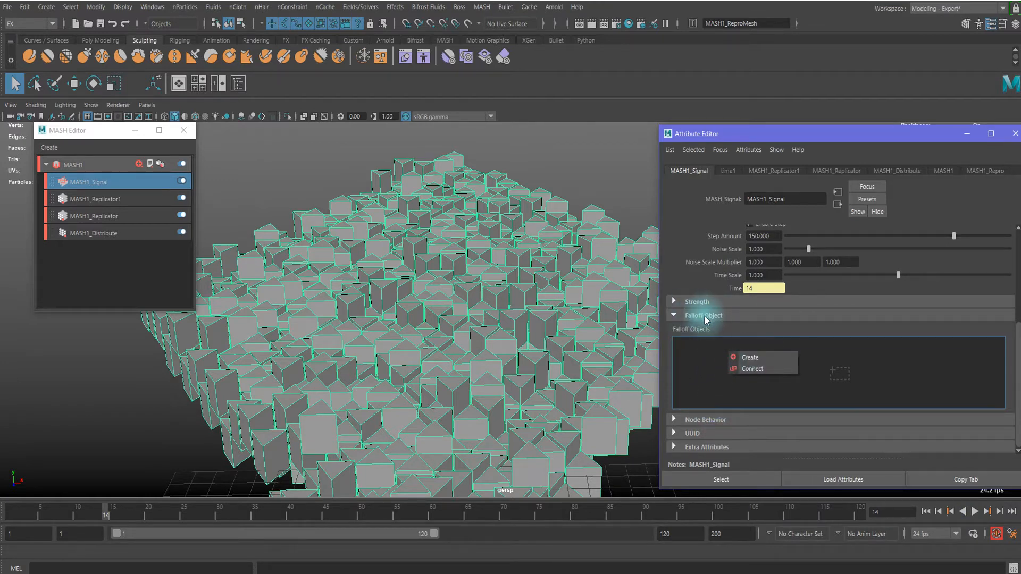
pyautogui.click(743, 358)
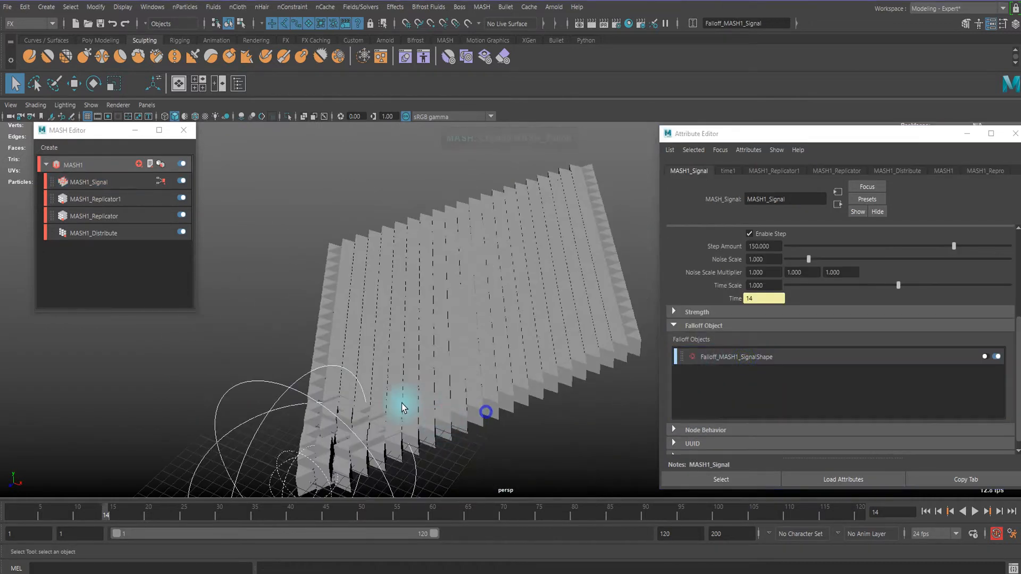
pyautogui.keyDown('alt'); pyautogui.moveTo(403, 408); pyautogui.dragTo(356, 403, button='right'); pyautogui.keyUp('alt')
# - Select Falloff_MASH1_Signal through the Outliner and move it over the middle of the prism surface
pyautogui.click(364, 412)
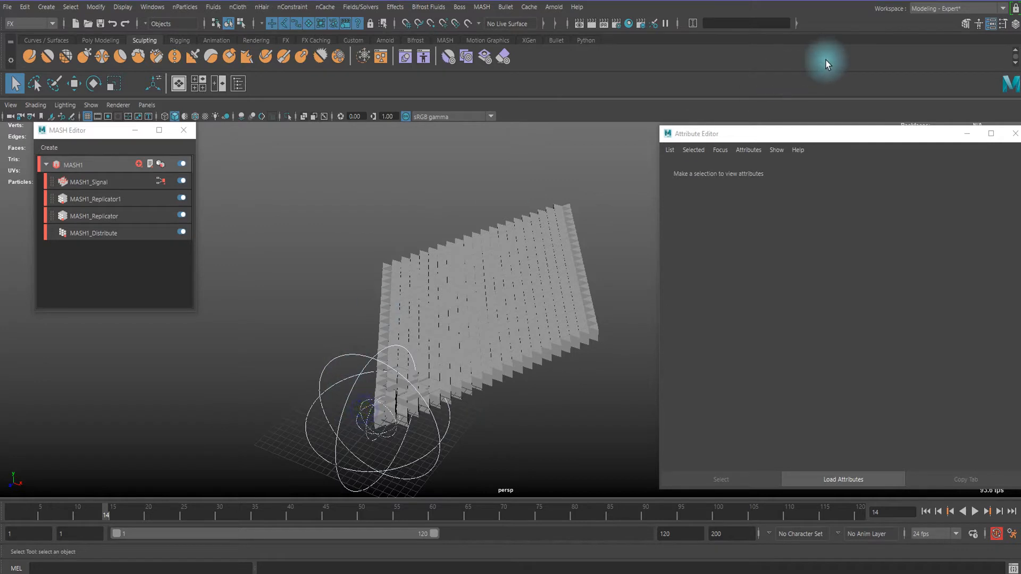
pyautogui.click(153, 7)
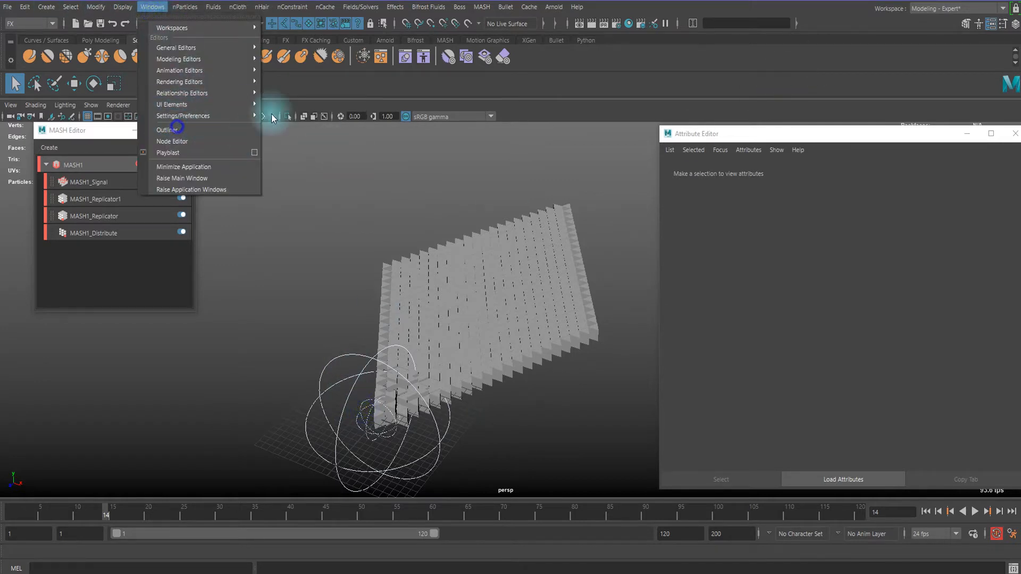
pyautogui.click(166, 130)
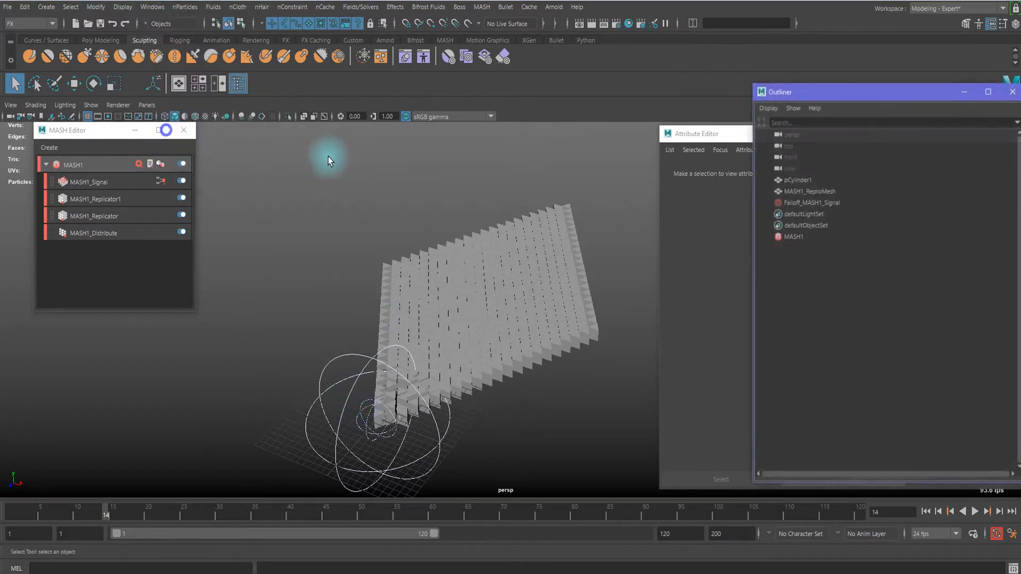
pyautogui.click(814, 204)
pyautogui.press('w')
pyautogui.keyDown('alt'); pyautogui.moveTo(476, 425); pyautogui.dragTo(496, 323); pyautogui.keyUp('alt')
pyautogui.scroll(3, 496, 323)
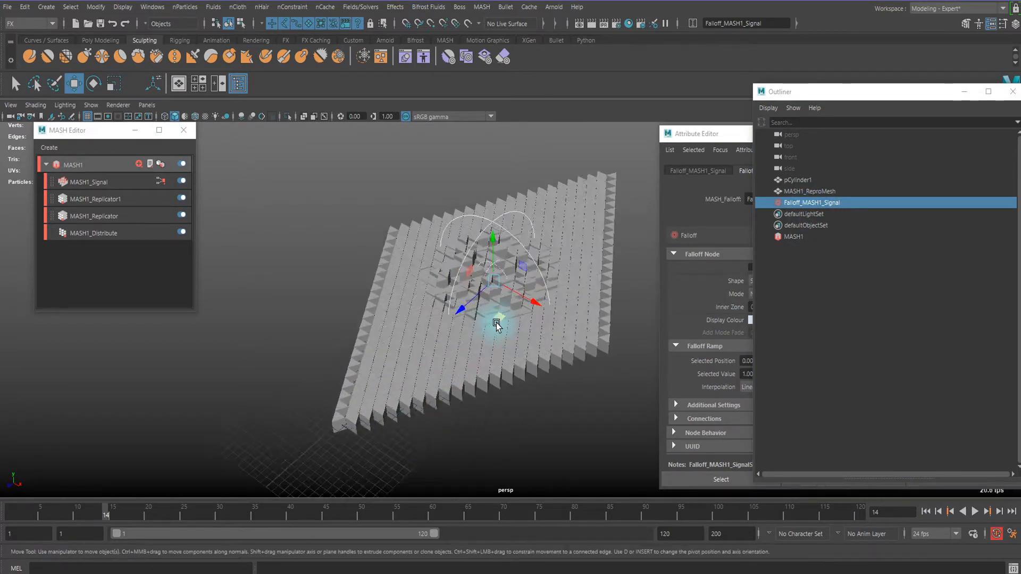
# - Scale up the falloff object so that it affects a wider area of prisms
pyautogui.scroll(2, 496, 323)
pyautogui.press('r')
pyautogui.moveTo(489, 273); pyautogui.dragTo(501, 311)
pyautogui.press('w')
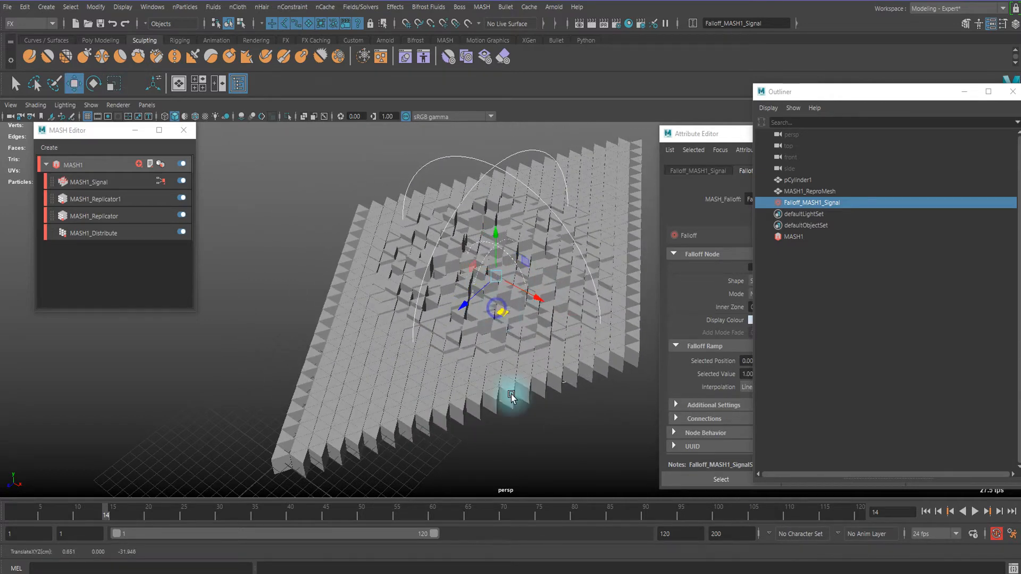
# - Examine how the falloff limits the displaced prisms, viewing the surface from above and at a low angle
pyautogui.click(504, 343)
pyautogui.scroll(3, 503, 310)
pyautogui.scroll(-1, 516, 375)
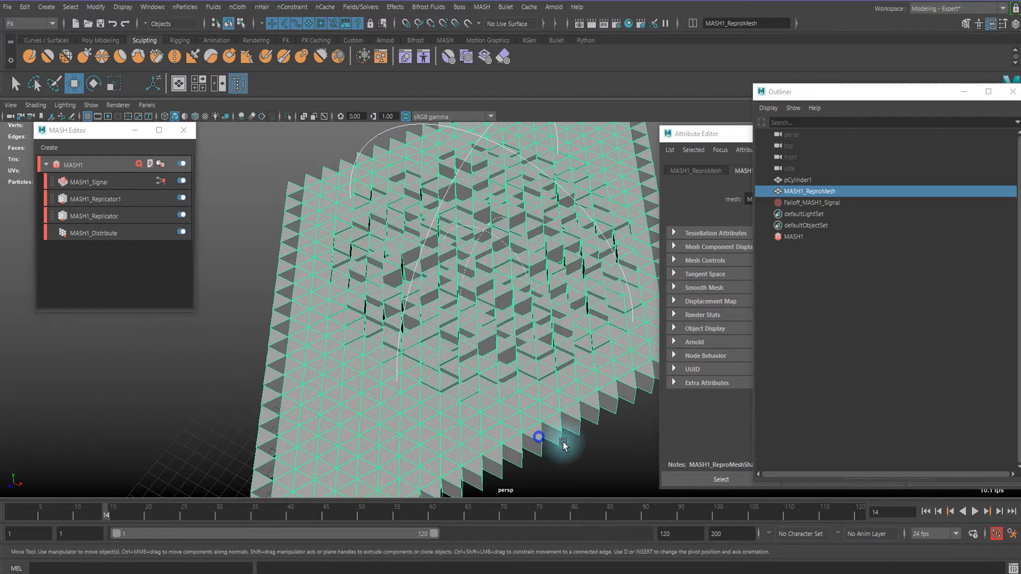
pyautogui.click(581, 453)
pyautogui.keyDown('alt'); pyautogui.moveTo(572, 443); pyautogui.dragTo(463, 312); pyautogui.keyUp('alt')
pyautogui.scroll(4, 458, 322)
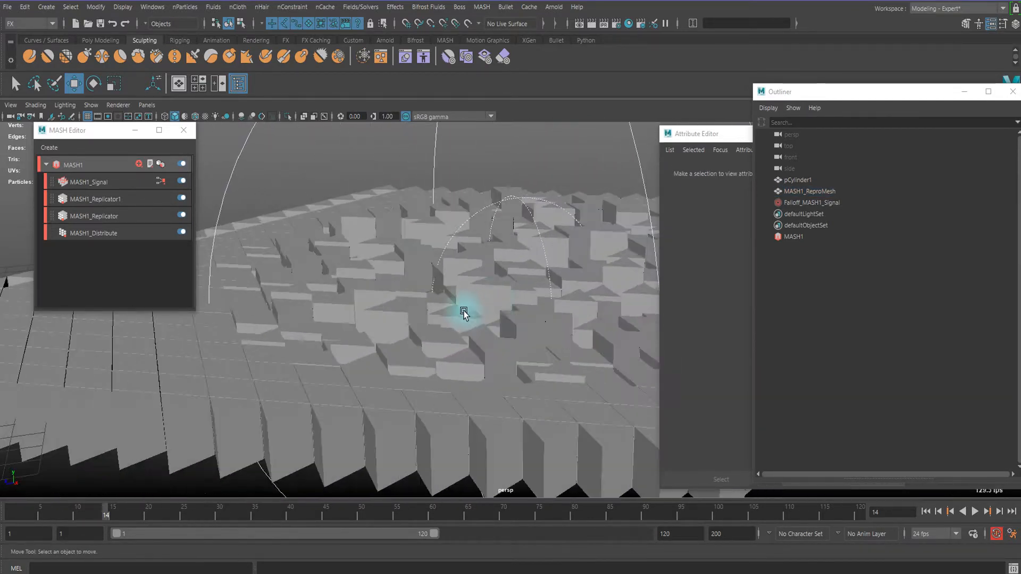
pyautogui.scroll(-8, 464, 311)
pyautogui.keyDown('alt'); pyautogui.moveTo(483, 346); pyautogui.dragTo(511, 325); pyautogui.keyUp('alt')
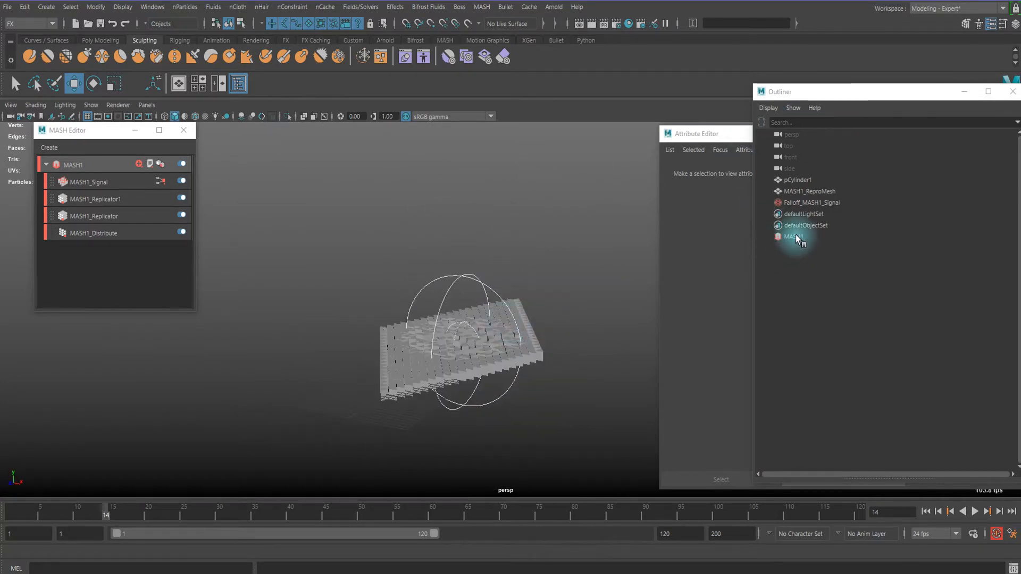
# - Select the source prism pCylinder1 through the Outliner and move it out in front of the tiled surface
pyautogui.click(798, 181)
pyautogui.keyDown('alt'); pyautogui.moveTo(467, 375); pyautogui.dragTo(450, 470); pyautogui.keyUp('alt')
pyautogui.scroll(5, 452, 468)
pyautogui.keyDown('alt'); pyautogui.moveTo(426, 459); pyautogui.dragTo(479, 379, button='middle'); pyautogui.keyUp('alt')
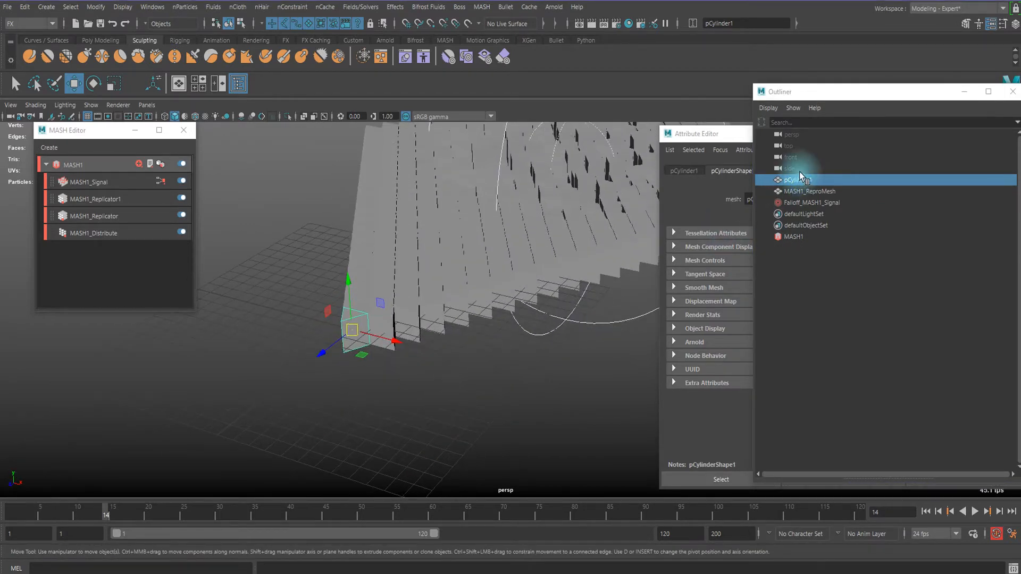
pyautogui.moveTo(362, 355); pyautogui.dragTo(381, 428)
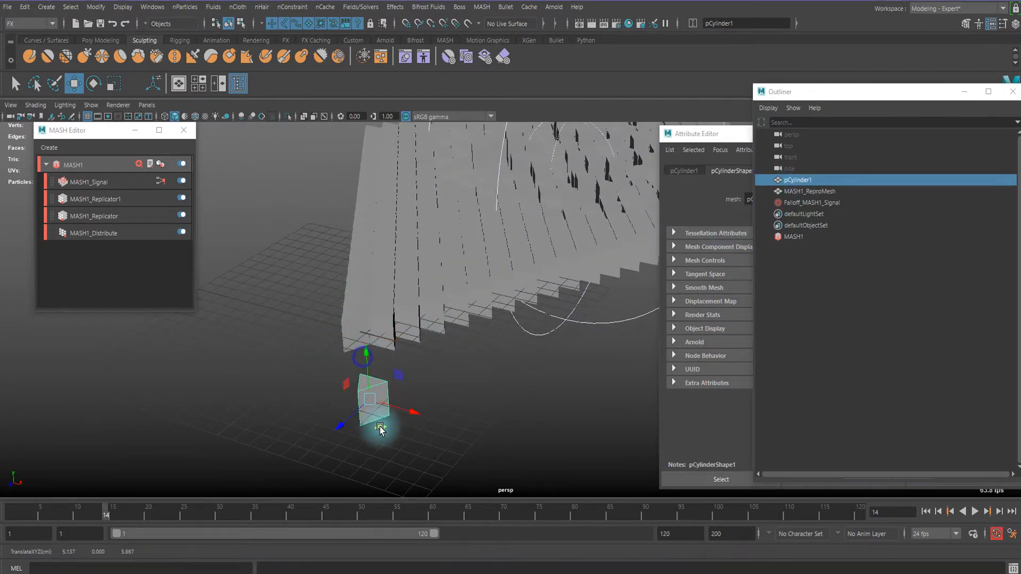
# - Bevel the three top edges of the source prism pCylinder1 and return to object mode
pyautogui.scroll(5, 407, 377)
pyautogui.keyDown('alt'); pyautogui.moveTo(439, 320); pyautogui.dragTo(444, 304); pyautogui.keyUp('alt')
pyautogui.keyDown('alt'); pyautogui.moveTo(372, 463); pyautogui.dragTo(426, 330, button='middle'); pyautogui.keyUp('alt')
pyautogui.scroll(3, 426, 330)
pyautogui.keyDown('alt'); pyautogui.moveTo(426, 330); pyautogui.dragTo(440, 299); pyautogui.keyUp('alt')
pyautogui.keyDown('alt'); pyautogui.moveTo(399, 405); pyautogui.dragTo(424, 354, button='middle'); pyautogui.keyUp('alt')
pyautogui.press('f')
pyautogui.scroll(-3, 474, 324)
pyautogui.scroll(-4, 424, 353)
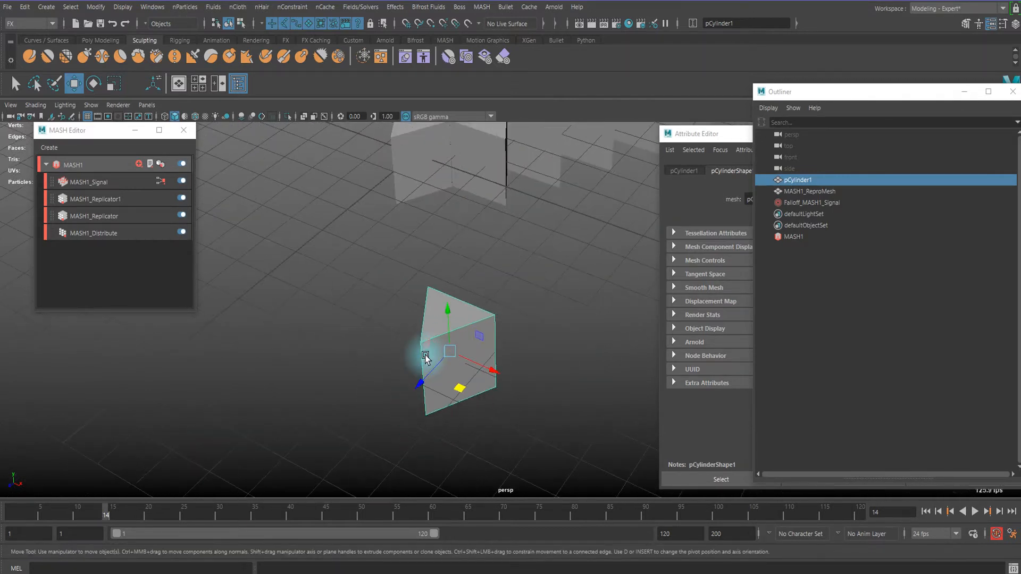
pyautogui.scroll(4, 435, 355)
pyautogui.keyDown('alt'); pyautogui.moveTo(408, 369); pyautogui.dragTo(423, 350); pyautogui.keyUp('alt')
pyautogui.moveTo(437, 303); pyautogui.dragTo(437, 196, button='right')
pyautogui.click(414, 322)
pyautogui.keyDown('shift'); pyautogui.click(365, 311); pyautogui.keyUp('shift')
pyautogui.keyDown('shift'); pyautogui.moveTo(396, 286); pyautogui.dragTo(397, 286); pyautogui.keyUp('shift')
pyautogui.keyDown('shift'); pyautogui.click(428, 293); pyautogui.keyUp('shift')
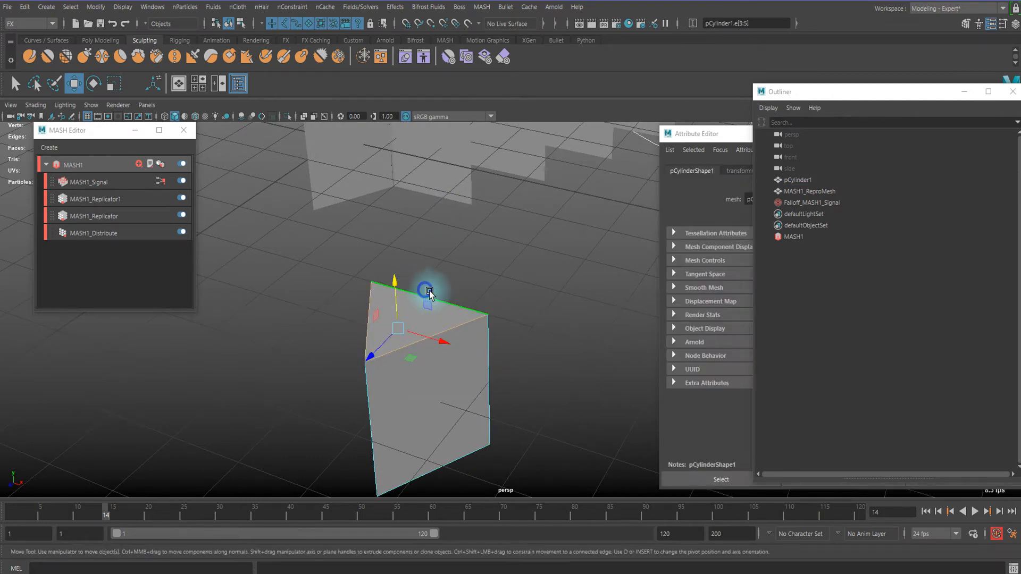
pyautogui.hotkey('ctrl', 'b')
pyautogui.moveTo(581, 202); pyautogui.dragTo(589, 211)
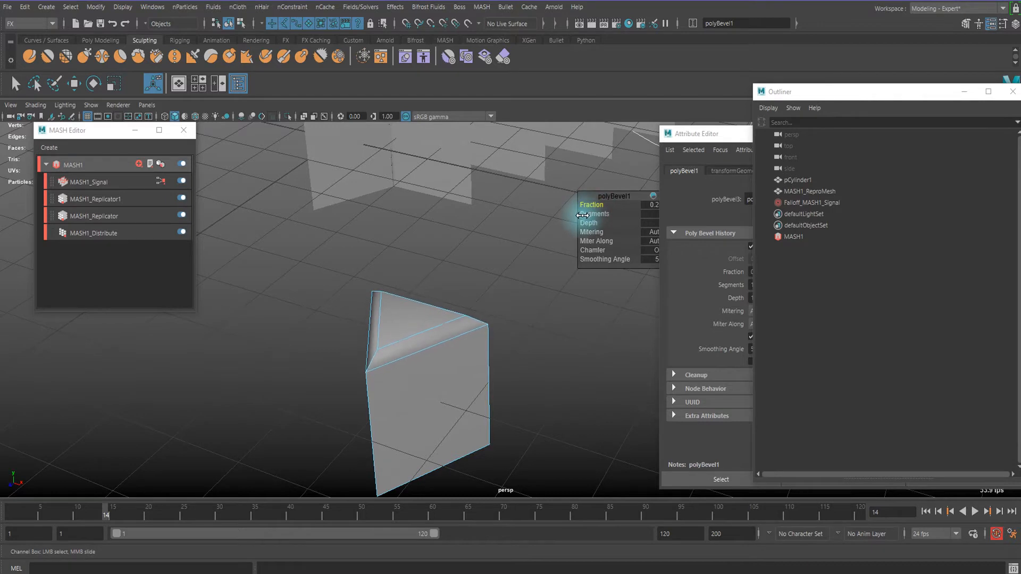
pyautogui.scroll(-4, 446, 341)
pyautogui.moveTo(450, 328); pyautogui.dragTo(514, 203, button='right')
pyautogui.press('q')
pyautogui.keyDown('alt'); pyautogui.moveTo(514, 325); pyautogui.dragTo(512, 411, button='middle'); pyautogui.keyUp('alt')
pyautogui.click(542, 375)
# - Select the tiled surface MASH1_ReproMesh and apply Harden Edge to it
pyautogui.scroll(-3, 532, 369)
pyautogui.keyDown('alt'); pyautogui.moveTo(408, 295); pyautogui.dragTo(494, 284); pyautogui.keyUp('alt')
pyautogui.keyDown('alt'); pyautogui.moveTo(407, 293); pyautogui.dragTo(485, 353, button='middle'); pyautogui.keyUp('alt')
pyautogui.scroll(-3, 486, 353)
pyautogui.keyDown('alt'); pyautogui.moveTo(510, 362); pyautogui.dragTo(481, 292); pyautogui.keyUp('alt')
pyautogui.scroll(-3, 458, 346)
pyautogui.scroll(4, 450, 372)
pyautogui.click(473, 285)
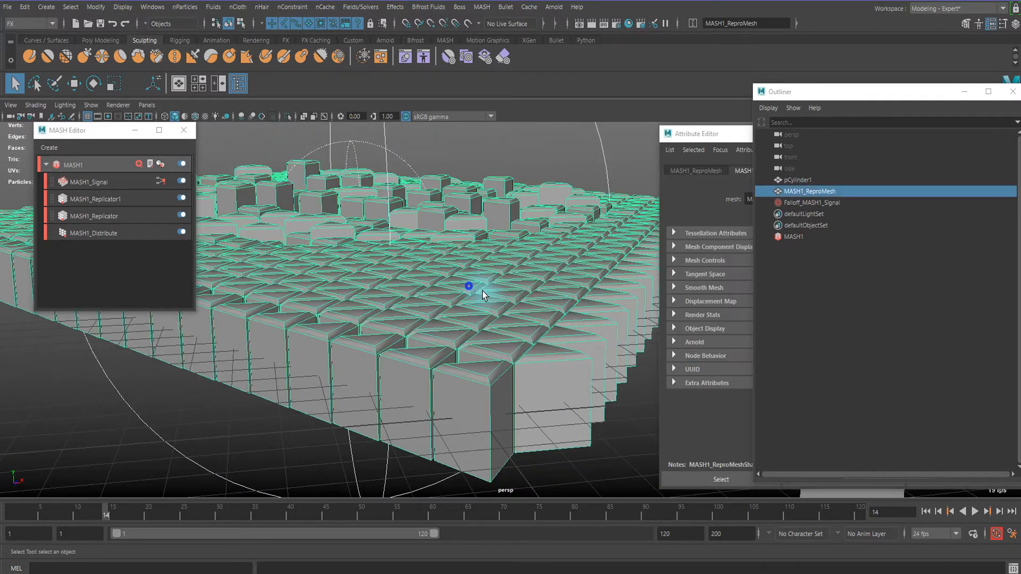
pyautogui.press('space')
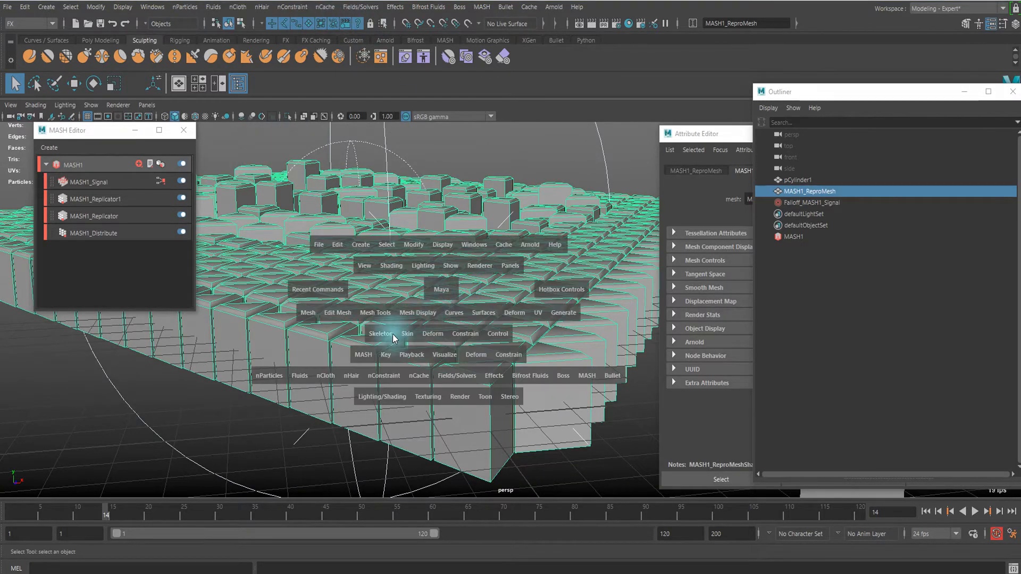
pyautogui.moveTo(419, 314); pyautogui.dragTo(425, 313)
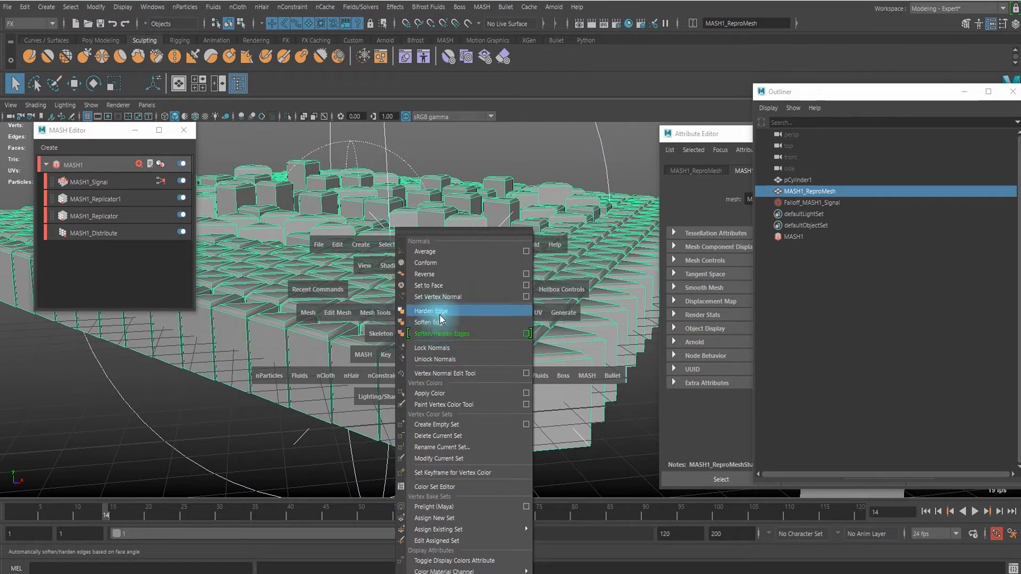
pyautogui.moveTo(441, 319); pyautogui.dragTo(441, 319)
# - Examine the hardened bevels on the tiled prisms up close and from farther away
pyautogui.click(322, 412)
pyautogui.scroll(5, 325, 409)
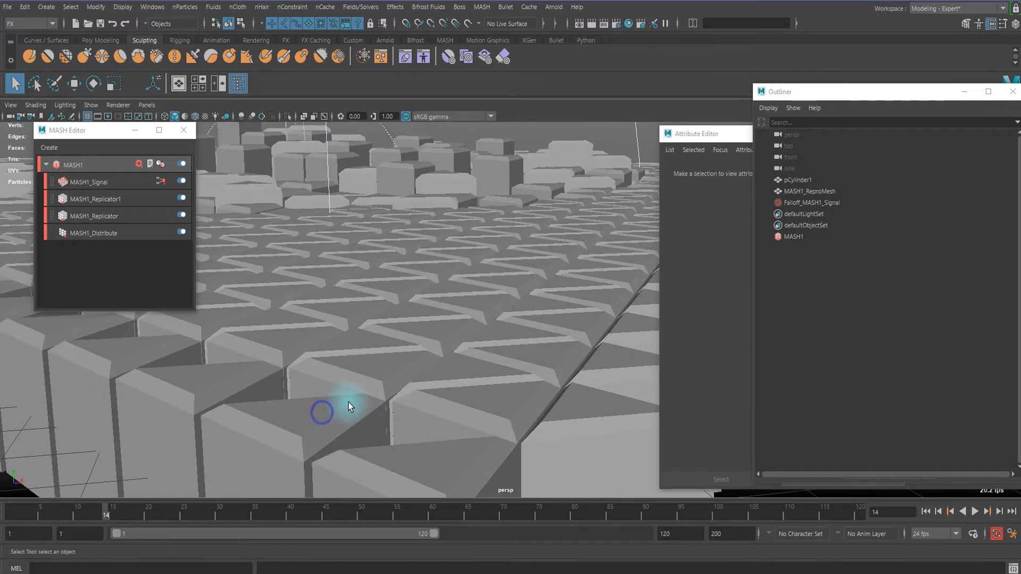
pyautogui.click(445, 334)
pyautogui.scroll(4, 456, 347)
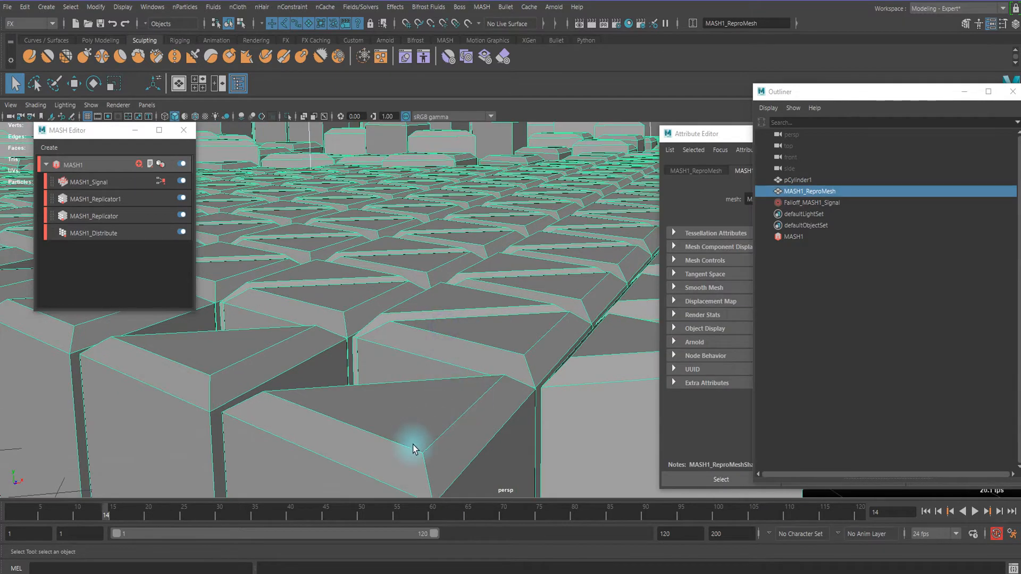
pyautogui.scroll(-5, 453, 382)
pyautogui.click(602, 454)
pyautogui.keyDown('alt'); pyautogui.moveTo(502, 360); pyautogui.dragTo(432, 342); pyautogui.keyUp('alt')
pyautogui.scroll(-6, 426, 356)
# - Assign a new Arnold aiStandardSurface material to MASH1_ReproMesh
pyautogui.click(477, 326)
pyautogui.rightClick(515, 317)
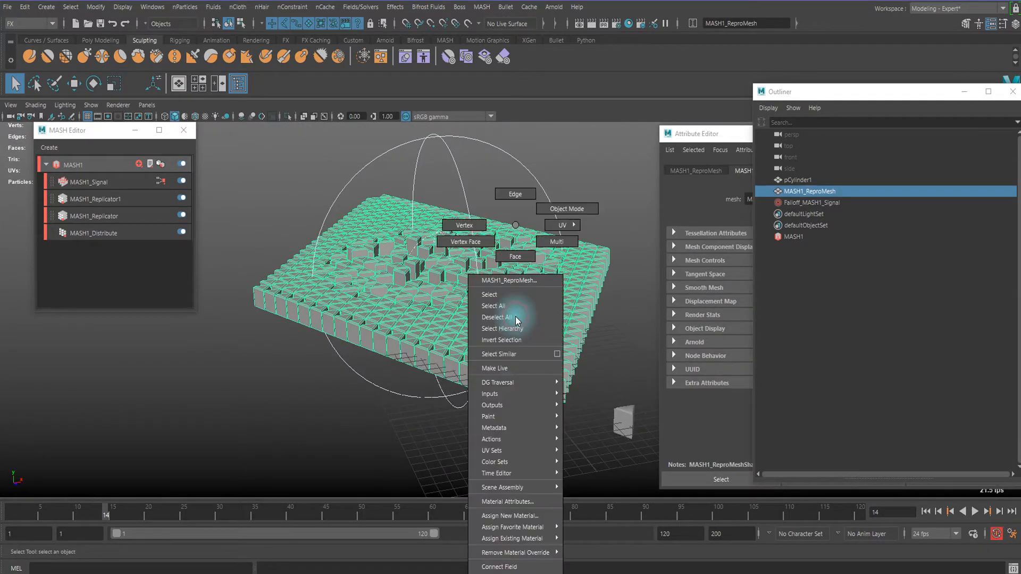
pyautogui.click(498, 516)
pyautogui.click(495, 165)
pyautogui.click(562, 258)
# - Set the material's base color to black and its metalness to 1
pyautogui.scroll(5, 599, 306)
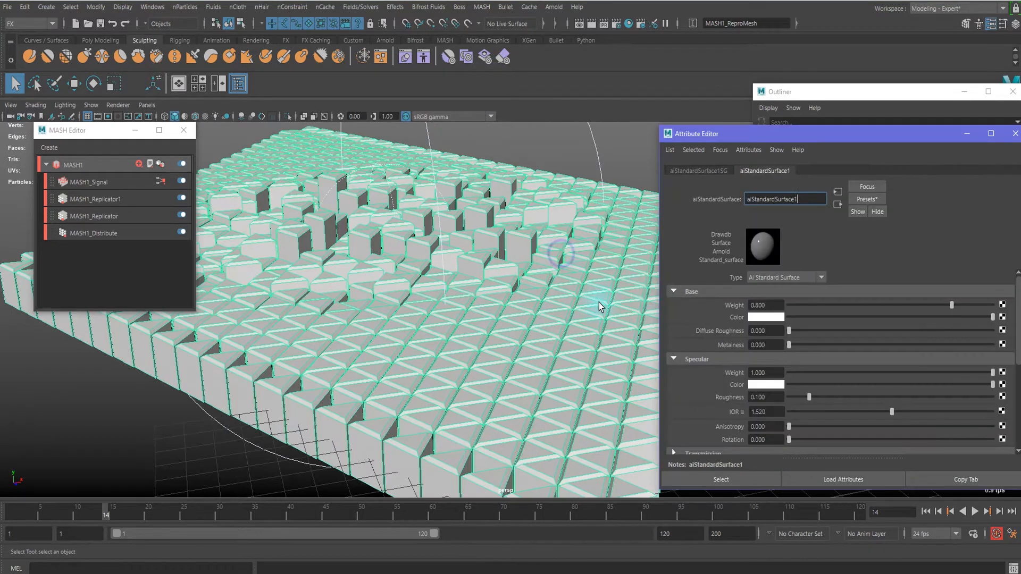
pyautogui.scroll(-3, 605, 269)
pyautogui.keyDown('alt'); pyautogui.moveTo(521, 330); pyautogui.dragTo(463, 250, button='middle'); pyautogui.keyUp('alt')
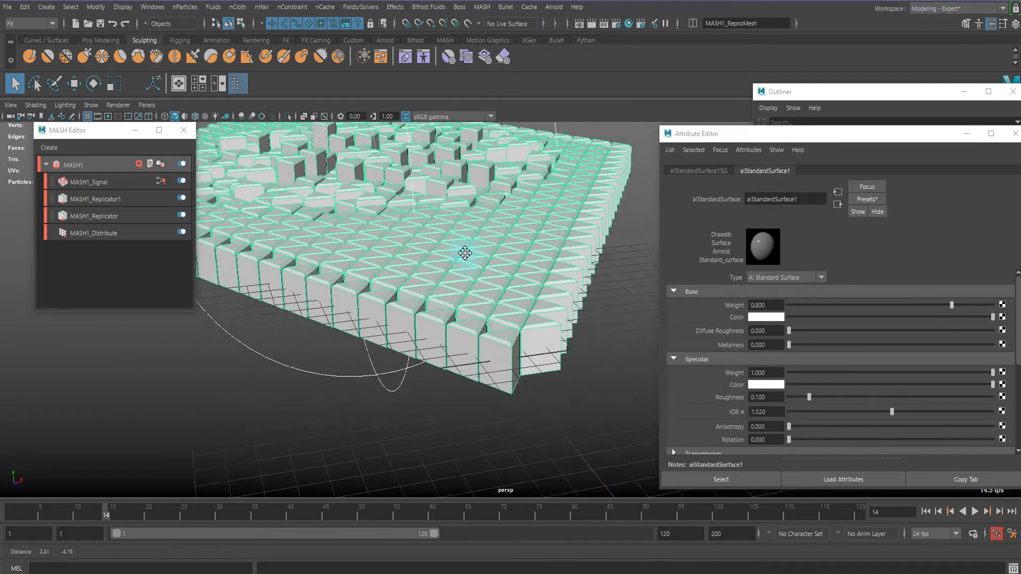
pyautogui.scroll(5, 463, 251)
pyautogui.moveTo(800, 314); pyautogui.dragTo(786, 317)
pyautogui.scroll(-2, 831, 330)
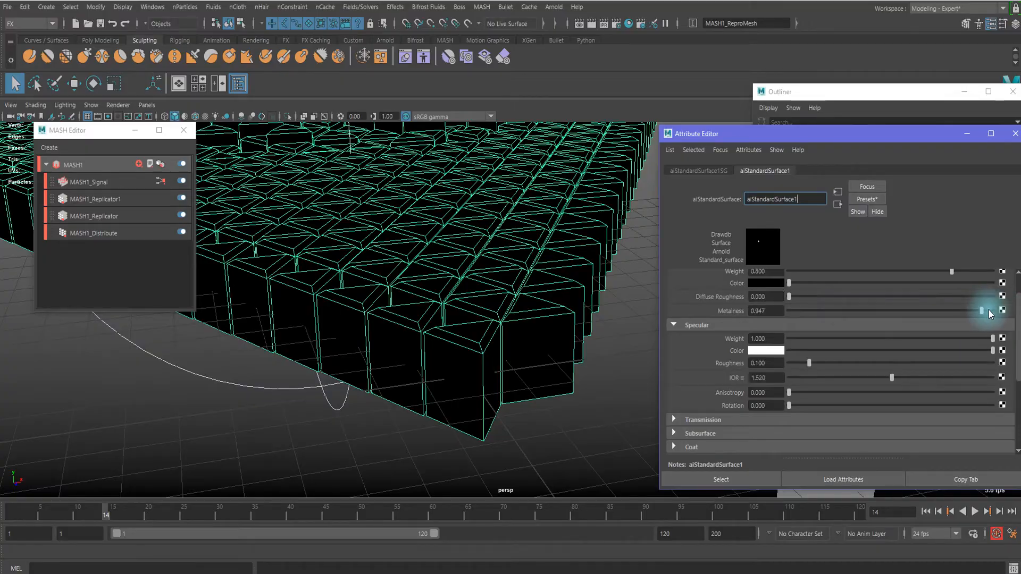
pyautogui.scroll(2, 770, 321)
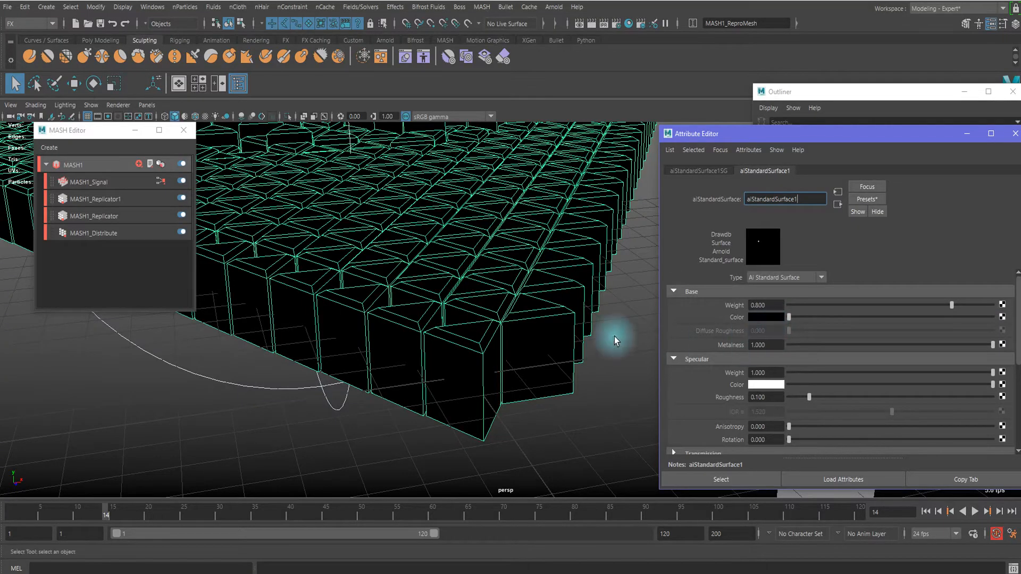
# - Try to open the Arnold RenderView for the black prism surface
pyautogui.scroll(-3, 389, 240)
pyautogui.keyDown('alt'); pyautogui.moveTo(390, 240); pyautogui.dragTo(395, 288, button='middle'); pyautogui.keyUp('alt')
pyautogui.keyDown('alt'); pyautogui.moveTo(420, 246); pyautogui.dragTo(417, 269); pyautogui.keyUp('alt')
pyautogui.keyDown('alt'); pyautogui.moveTo(417, 269); pyautogui.dragTo(449, 428, button='middle'); pyautogui.keyUp('alt')
pyautogui.keyDown('alt'); pyautogui.moveTo(445, 380); pyautogui.dragTo(468, 314); pyautogui.keyUp('alt')
pyautogui.click(553, 7)
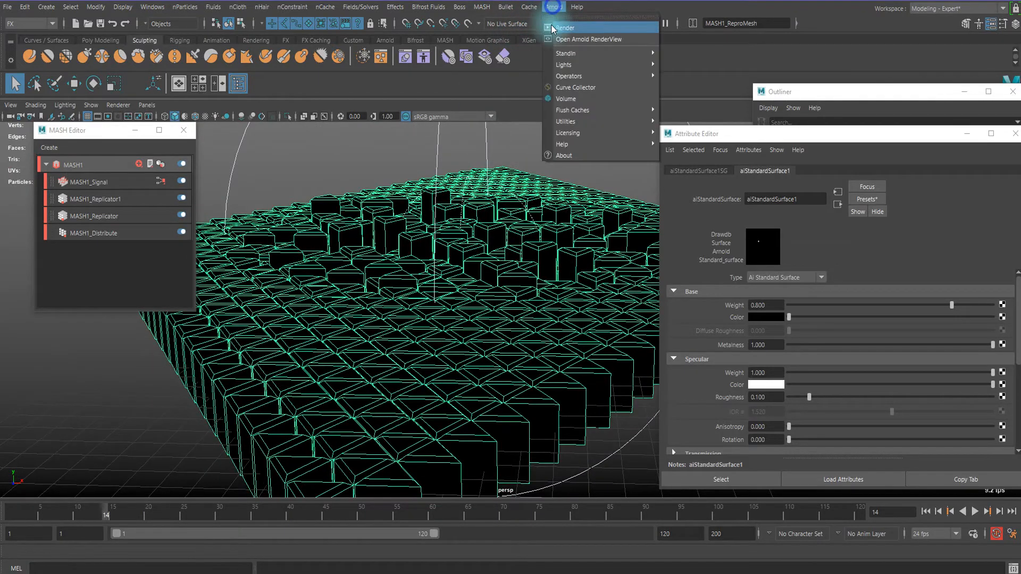
pyautogui.click(575, 40)
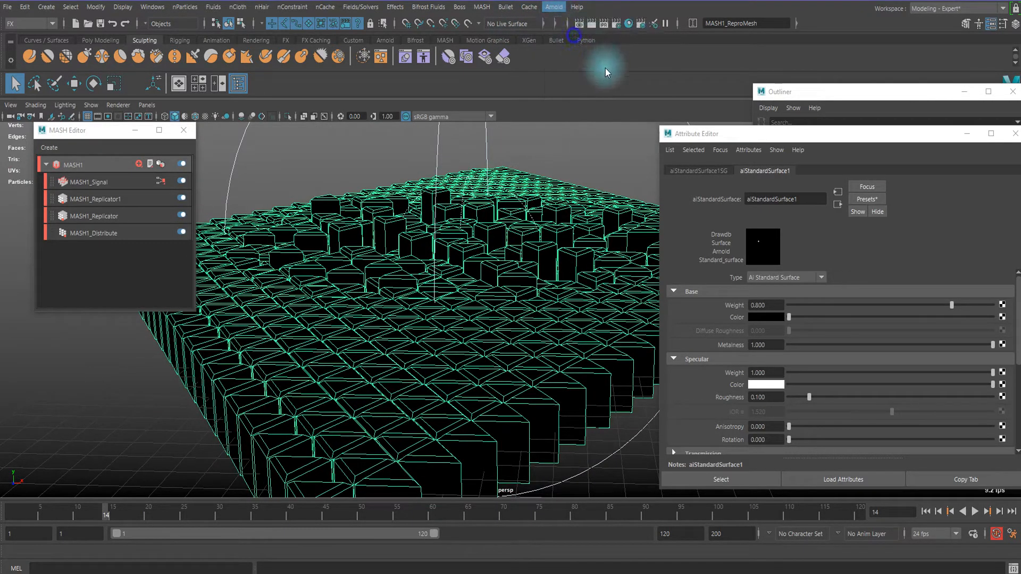
# - Create an Arnold Skydome Light and map a Ramp texture to its color
pyautogui.click(554, 7)
pyautogui.moveTo(609, 66)
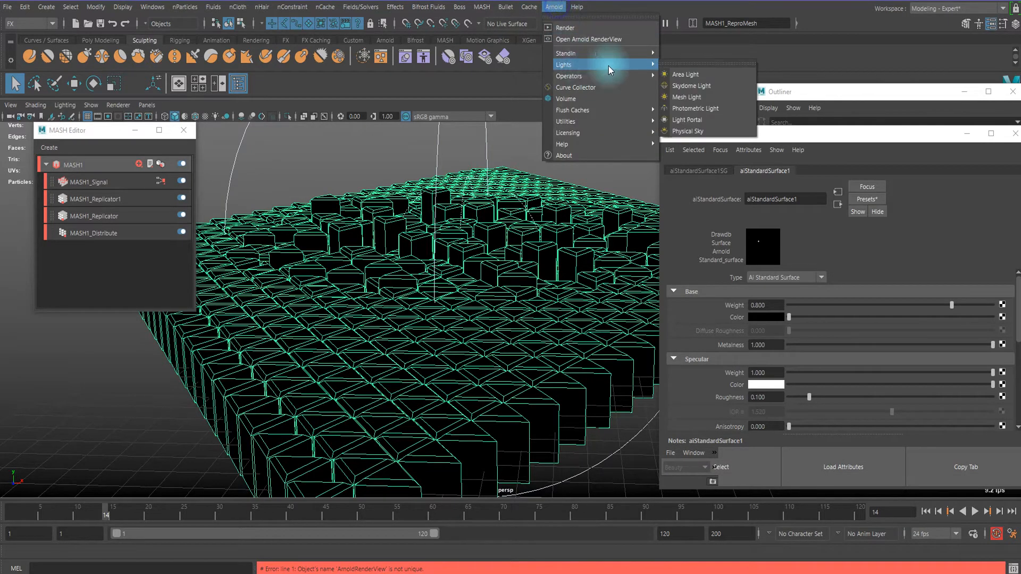
pyautogui.click(691, 85)
pyautogui.keyDown('alt'); pyautogui.moveTo(528, 255); pyautogui.dragTo(506, 261); pyautogui.keyUp('alt')
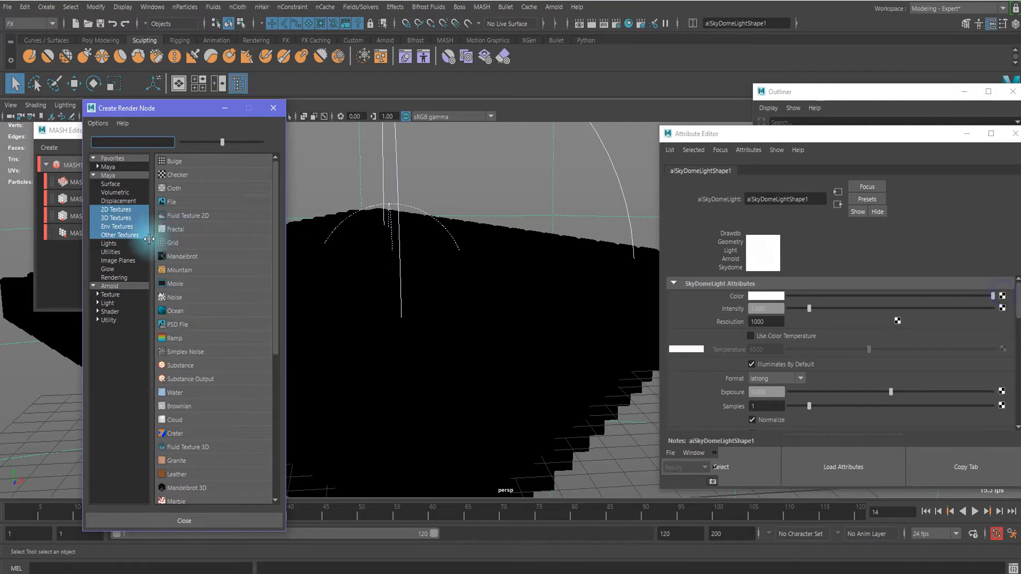
pyautogui.click(177, 338)
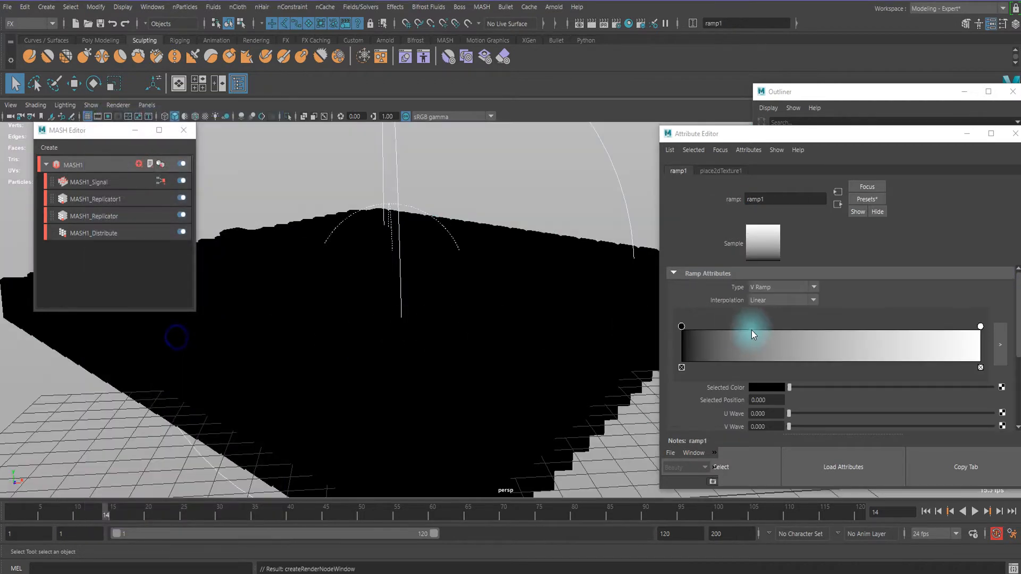
# - Move the ramp's black marker to position 0.470 and remove the extra grey marker tried on the ramp
pyautogui.moveTo(681, 327); pyautogui.dragTo(806, 330)
pyautogui.moveTo(469, 295)
pyautogui.keyDown('alt'); pyautogui.mouseDown()
pyautogui.moveTo(370, 263)
pyautogui.moveTo(452, 300)
pyautogui.mouseUp(); pyautogui.keyUp('alt')
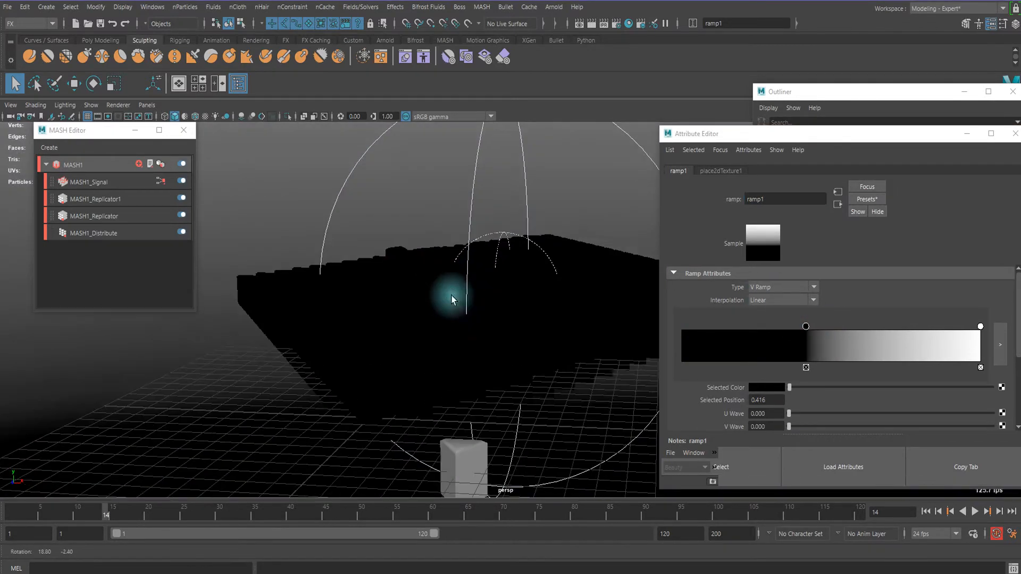
pyautogui.moveTo(885, 337); pyautogui.dragTo(876, 328)
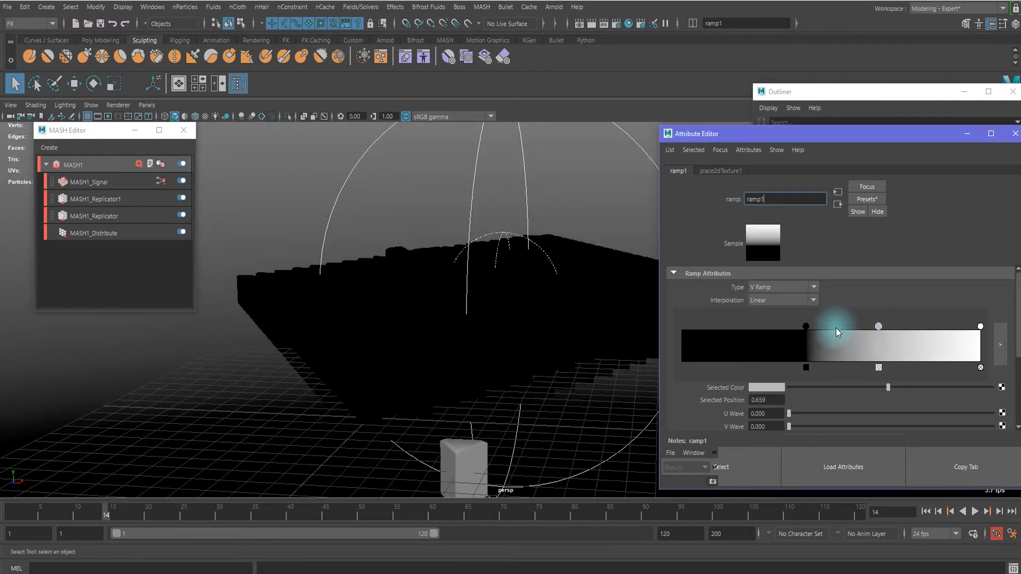
pyautogui.moveTo(751, 327); pyautogui.dragTo(833, 336)
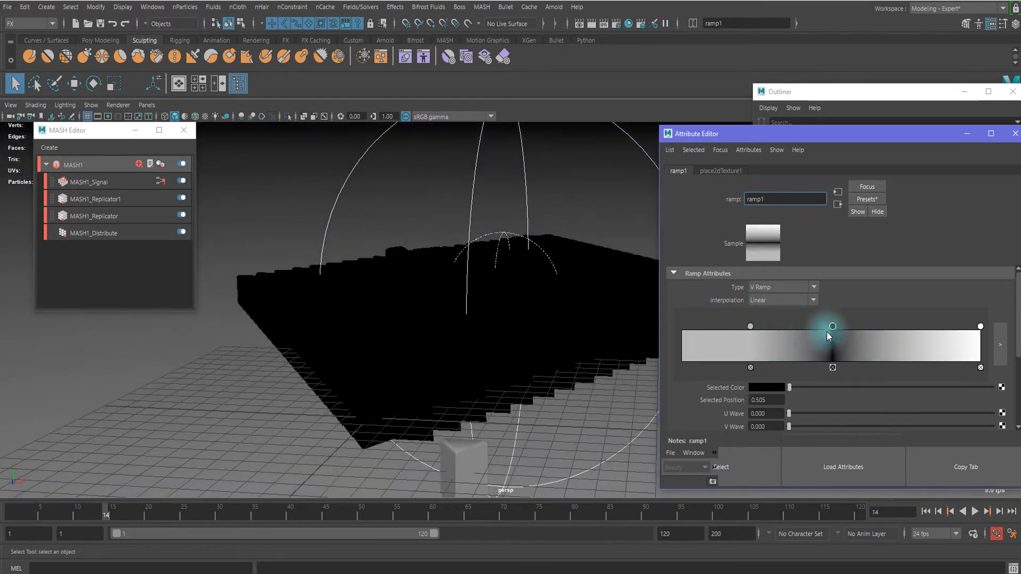
pyautogui.click(750, 367)
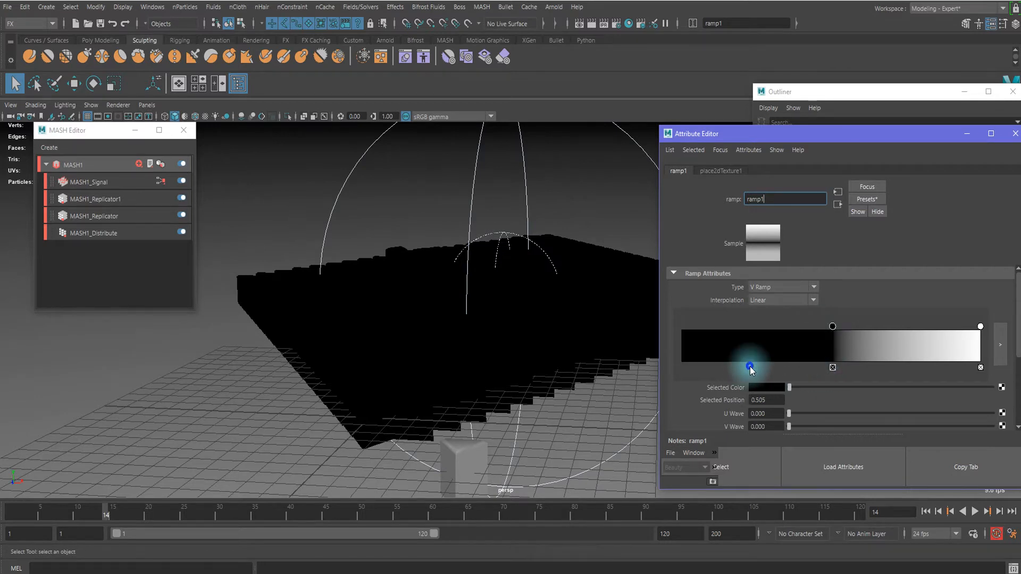
pyautogui.click(838, 336)
pyautogui.moveTo(828, 332); pyautogui.dragTo(823, 331)
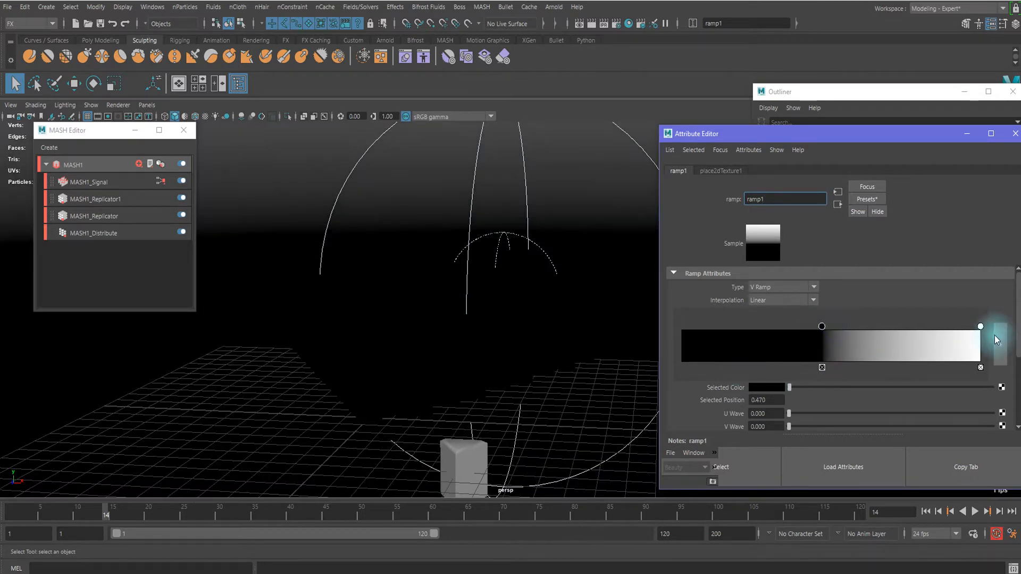
# - Form a white band by shifting the white marker inward and adding black at position 0.839, and set the type to Diagonal Ramp
pyautogui.moveTo(981, 328); pyautogui.dragTo(877, 326)
pyautogui.click(778, 340)
pyautogui.click(933, 344)
pyautogui.click(777, 287)
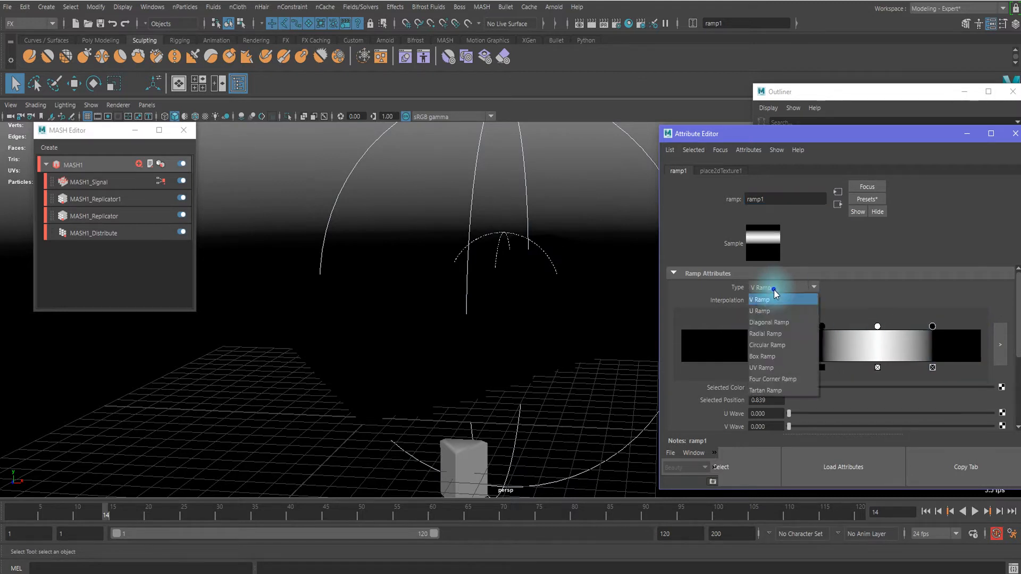
pyautogui.click(777, 320)
# - Turn on scene lighting and shadows in the viewport
pyautogui.scroll(-3, 441, 336)
pyautogui.keyDown('alt'); pyautogui.moveTo(519, 320); pyautogui.dragTo(446, 298); pyautogui.keyUp('alt')
pyautogui.click(214, 116)
pyautogui.keyDown('alt'); pyautogui.moveTo(319, 211); pyautogui.dragTo(436, 229); pyautogui.keyUp('alt')
pyautogui.click(204, 116)
# - Try to render the surface in the Arnold RenderView, reopen it once and close its window
pyautogui.click(553, 7)
pyautogui.click(556, 26)
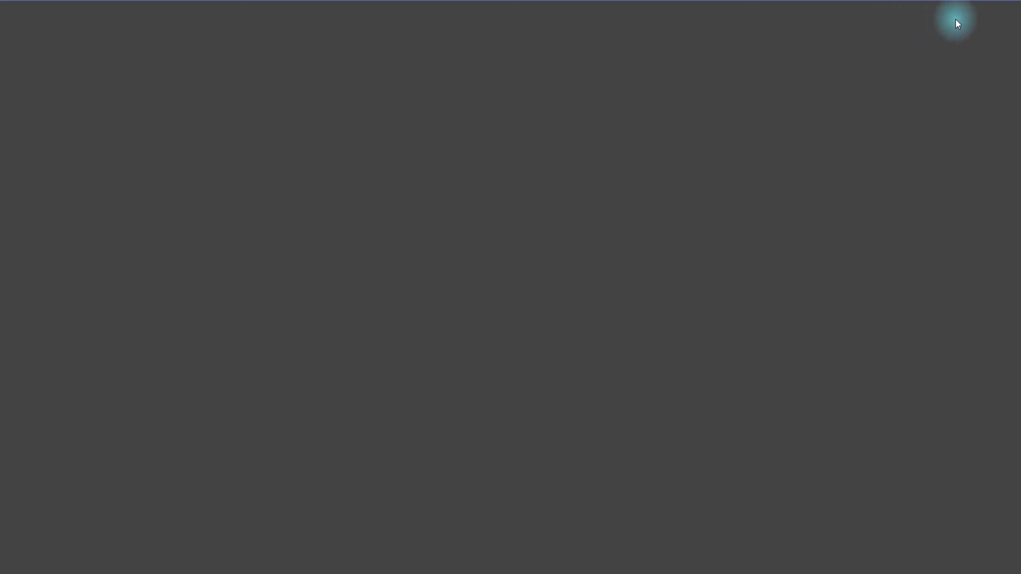
pyautogui.click(984, 1)
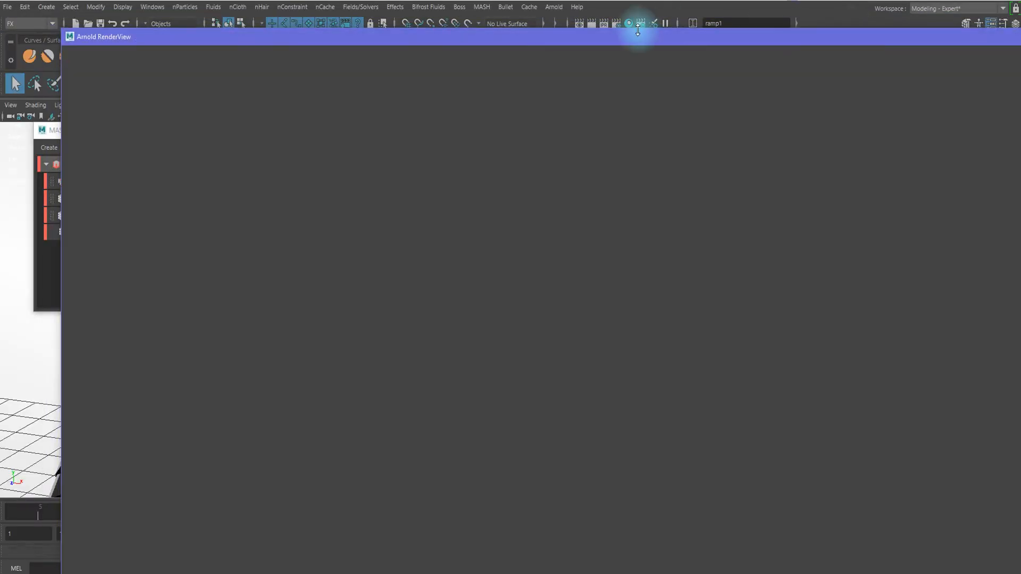
pyautogui.moveTo(60, 27); pyautogui.dragTo(231, 85)
pyautogui.click(803, 84)
pyautogui.keyDown('alt'); pyautogui.moveTo(472, 266); pyautogui.dragTo(453, 286); pyautogui.keyUp('alt')
pyautogui.click(548, 8)
pyautogui.click(571, 39)
pyautogui.click(802, 84)
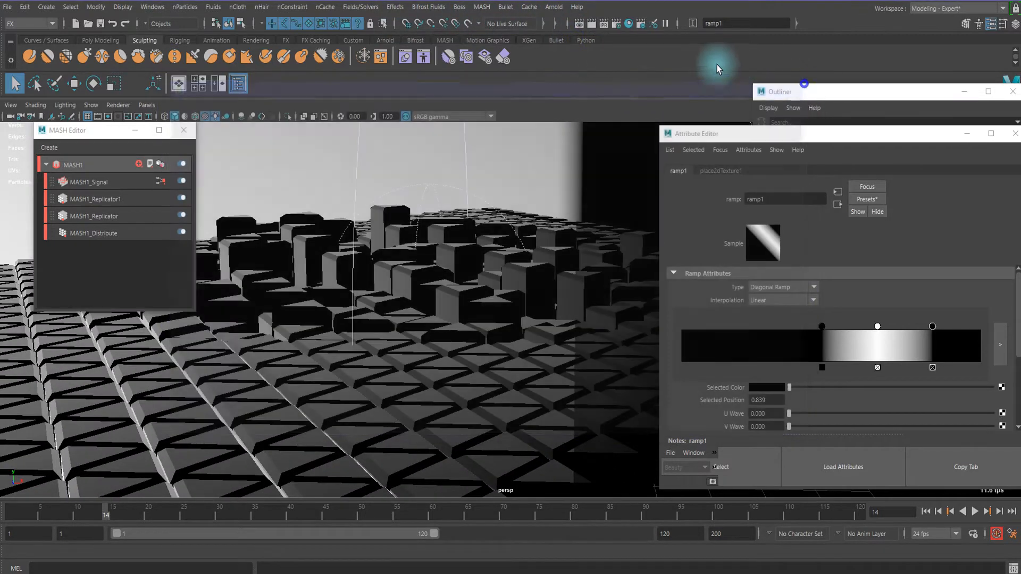
# - Start an Arnold IPR render of the current frame and enlarge the image in the Render View
pyautogui.click(593, 24)
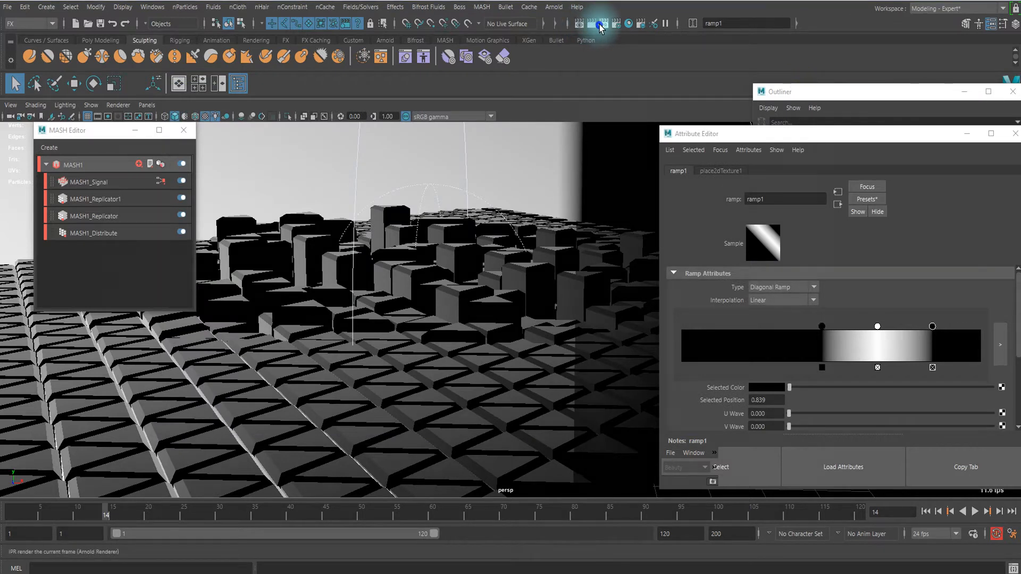
pyautogui.moveTo(463, 99); pyautogui.dragTo(524, 76)
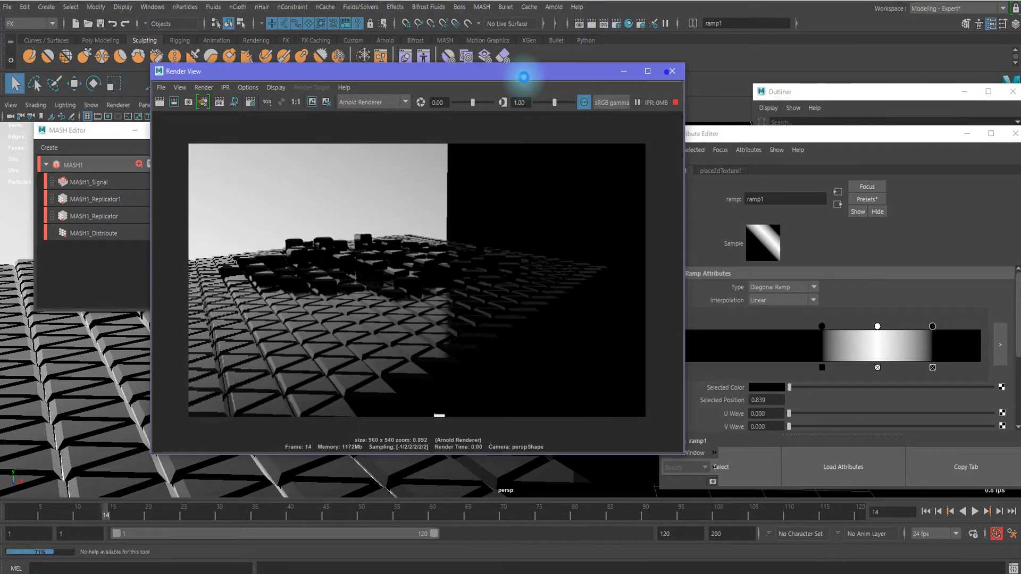
pyautogui.scroll(1, 411, 266)
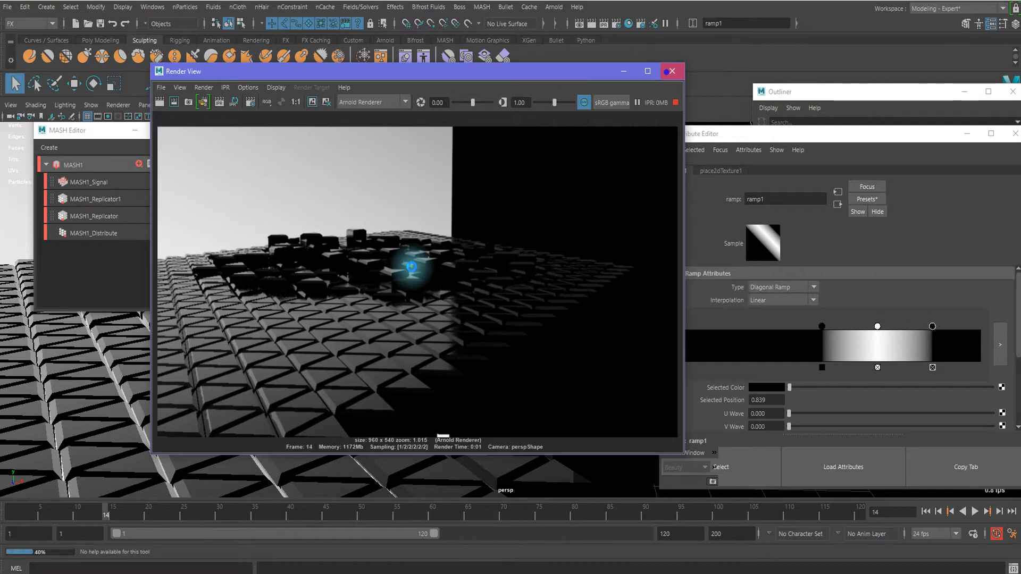
# - Close the Render View and switch the tiled mesh to face selection near its front corner
pyautogui.click(666, 72)
pyautogui.keyDown('alt'); pyautogui.moveTo(394, 270); pyautogui.dragTo(459, 321); pyautogui.keyUp('alt')
pyautogui.keyDown('alt'); pyautogui.moveTo(448, 369); pyautogui.dragTo(533, 199, button='middle'); pyautogui.keyUp('alt')
pyautogui.scroll(-3, 463, 308)
pyautogui.keyDown('alt'); pyautogui.moveTo(462, 308); pyautogui.dragTo(470, 286); pyautogui.keyUp('alt')
pyautogui.keyDown('alt'); pyautogui.moveTo(453, 294); pyautogui.dragTo(486, 301, button='middle'); pyautogui.keyUp('alt')
pyautogui.keyDown('alt'); pyautogui.moveTo(486, 302); pyautogui.dragTo(392, 290); pyautogui.keyUp('alt')
pyautogui.scroll(5, 408, 317)
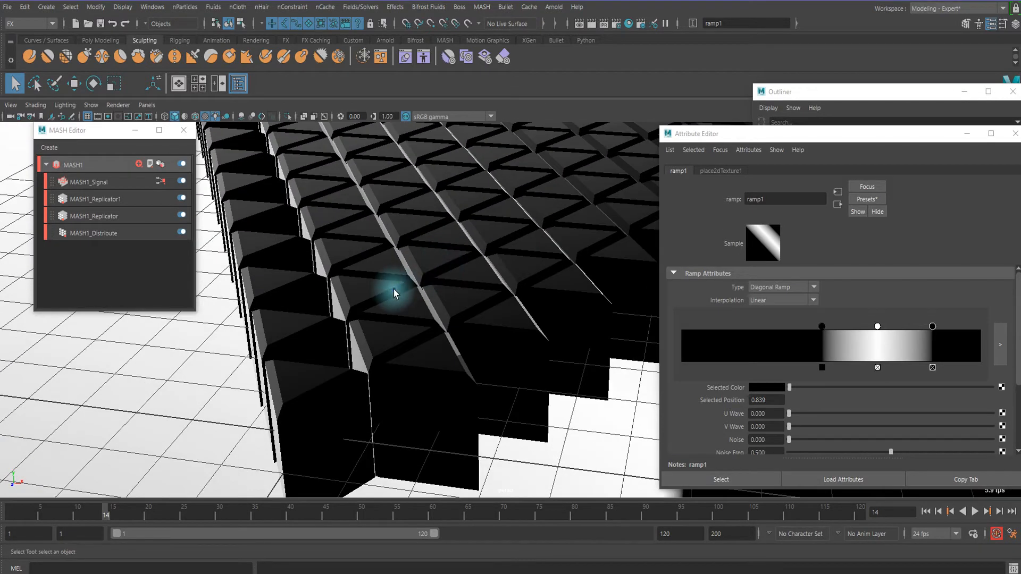
pyautogui.click(405, 258)
pyautogui.moveTo(406, 258); pyautogui.dragTo(388, 287, button='right')
pyautogui.scroll(5, 357, 326)
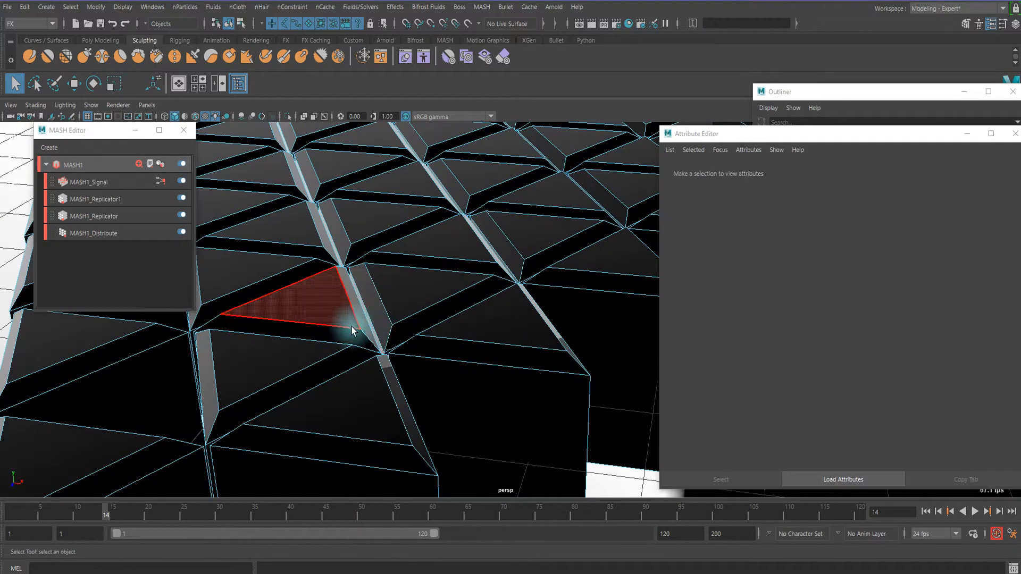
# - Select the three bevel faces around one tile's top and extend the selection to the matching bevel faces of all tiles
pyautogui.click(247, 351)
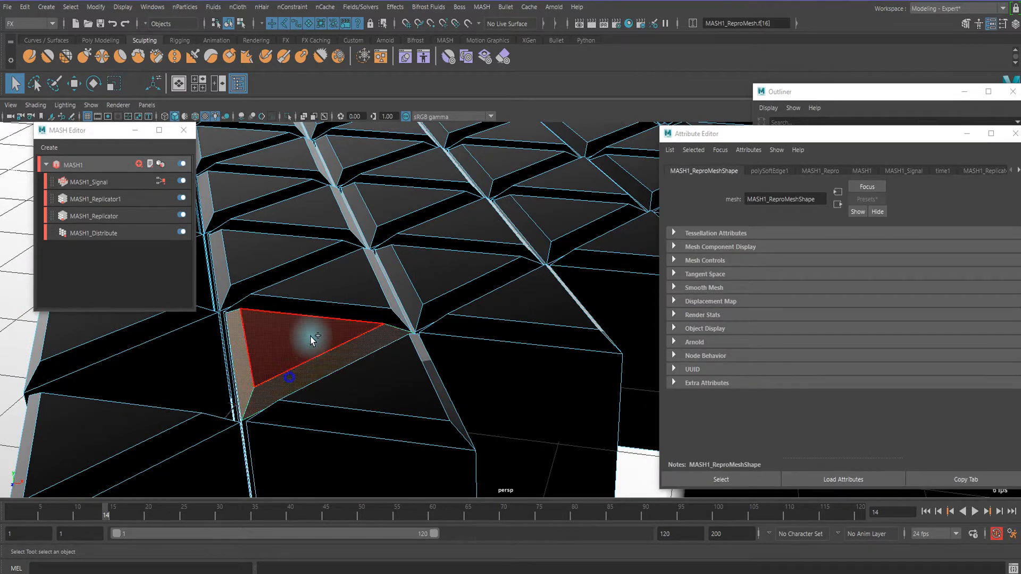
pyautogui.press('f')
pyautogui.scroll(-2, 464, 323)
pyautogui.keyDown('alt'); pyautogui.moveTo(601, 323); pyautogui.dragTo(505, 318); pyautogui.keyUp('alt')
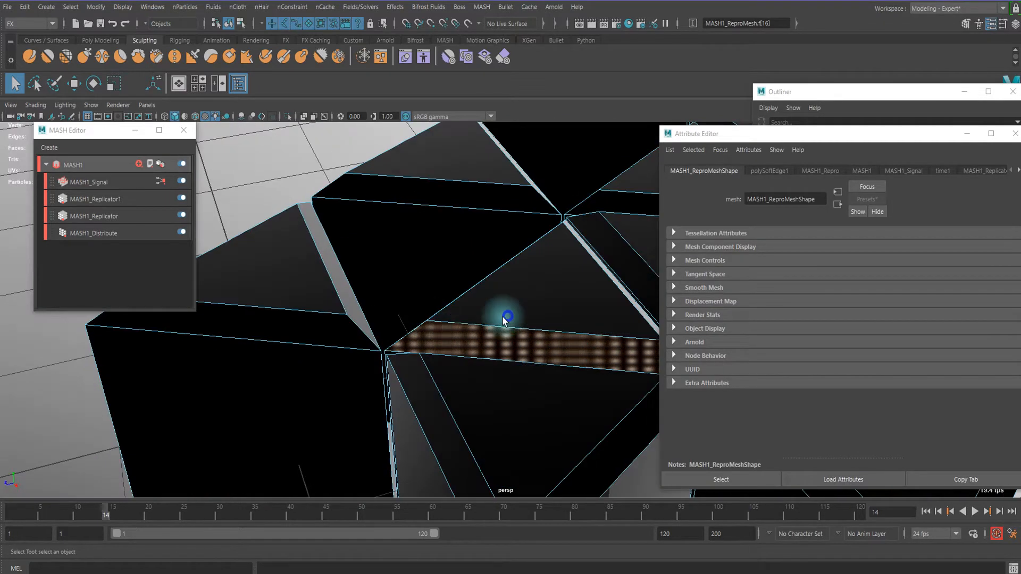
pyautogui.keyDown('alt'); pyautogui.moveTo(508, 317); pyautogui.dragTo(323, 313, button='middle'); pyautogui.keyUp('alt')
pyautogui.scroll(-5, 439, 308)
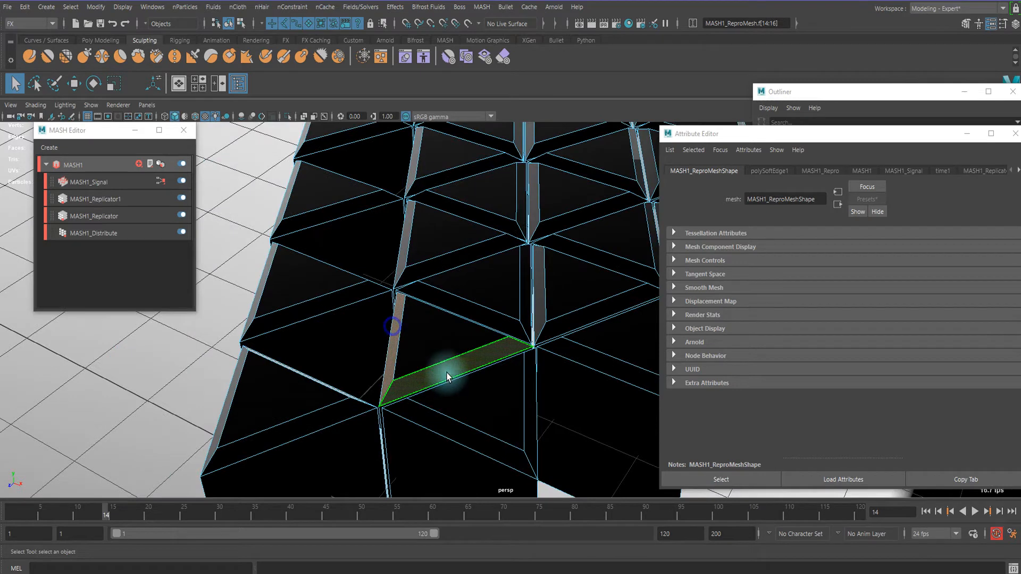
pyautogui.scroll(-3, 422, 348)
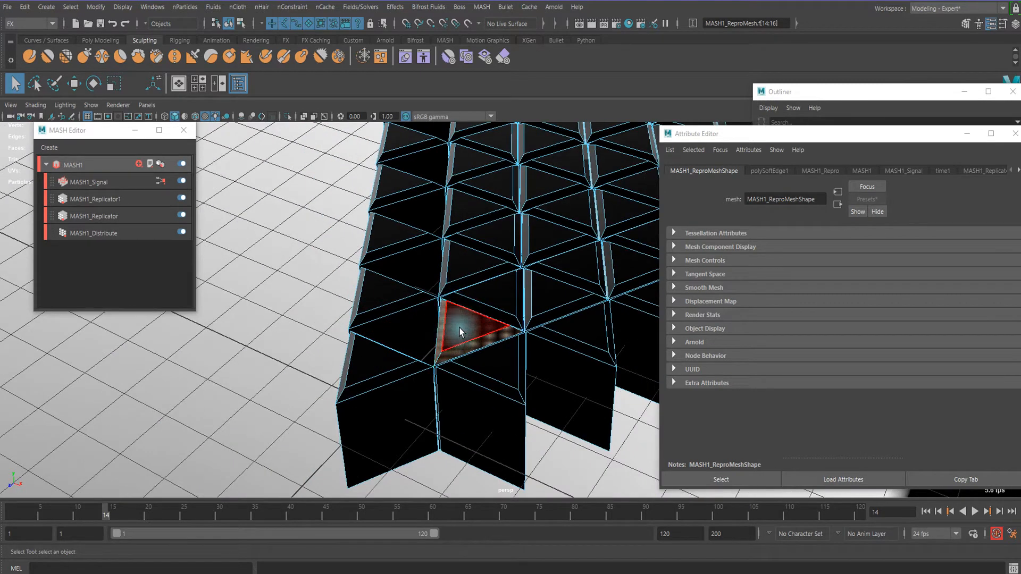
pyautogui.rightClick(456, 319)
pyautogui.click(447, 356)
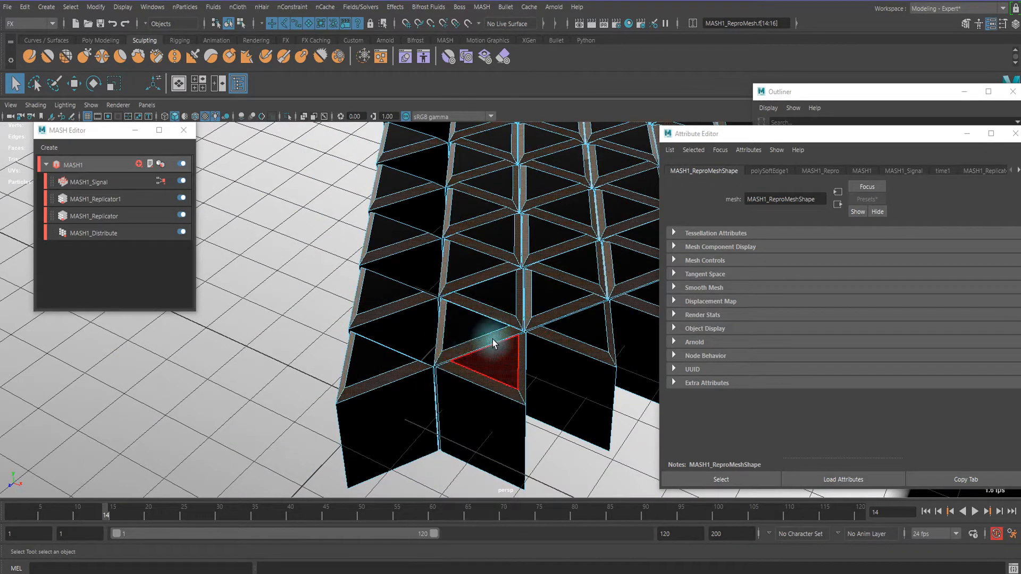
# - Assign a new Ai Standard Surface material to the selected bevel faces
pyautogui.rightClick(480, 298)
pyautogui.click(466, 517)
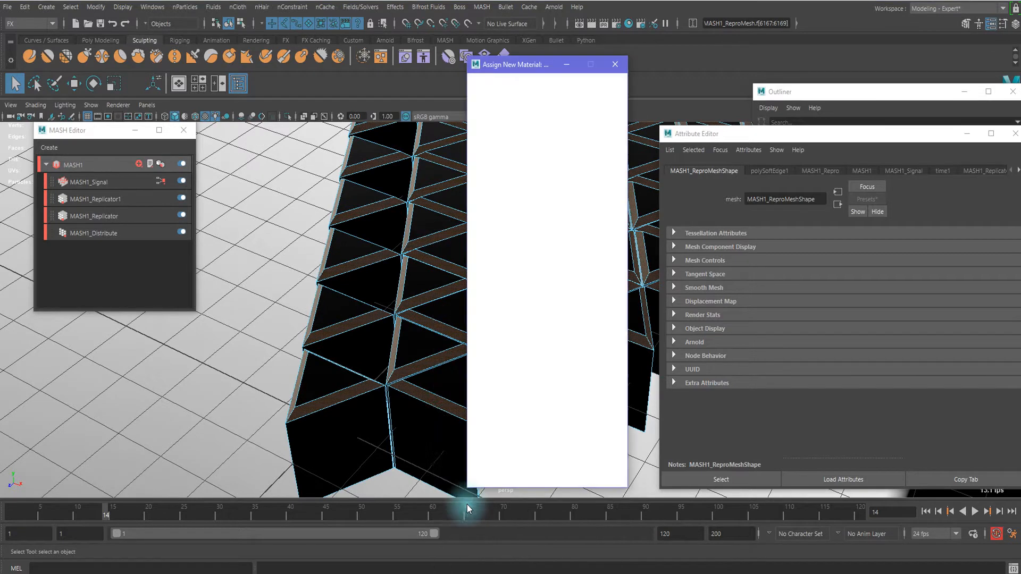
pyautogui.click(494, 165)
pyautogui.click(569, 256)
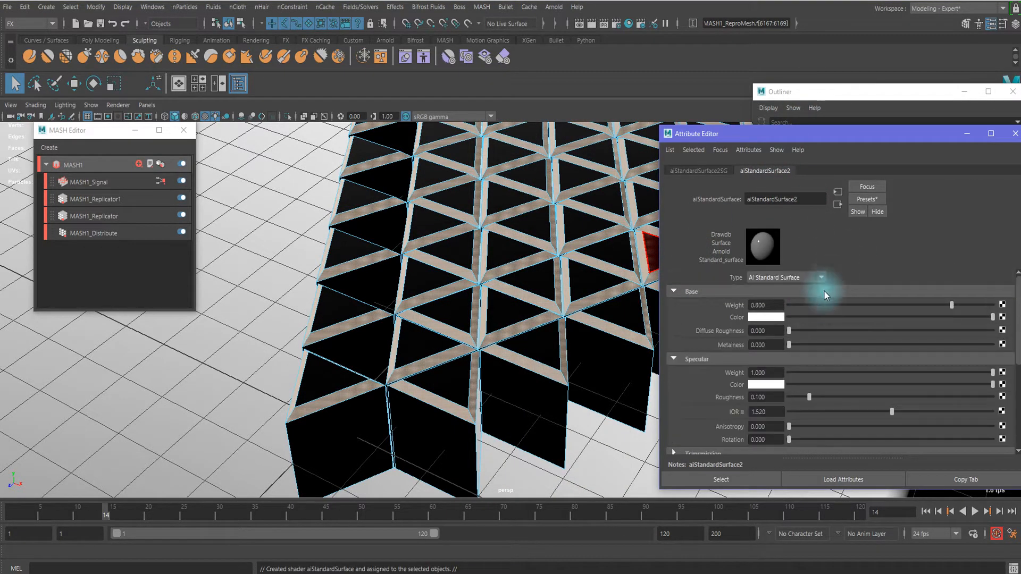
# - Make the bevel material purely emissive by setting its base weight to 0 and its emission weight to 1
pyautogui.moveTo(818, 304); pyautogui.dragTo(783, 302)
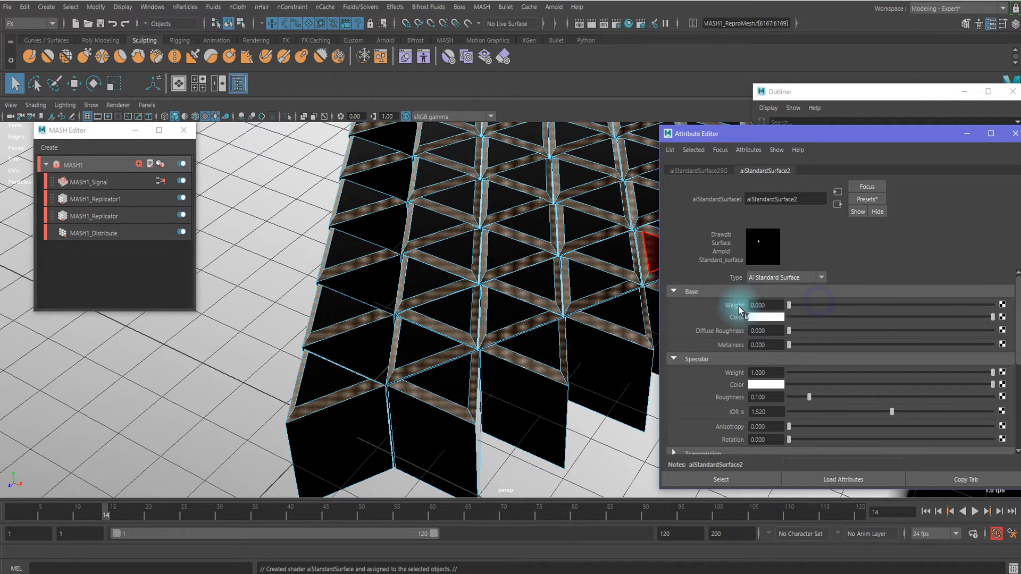
pyautogui.scroll(-2, 450, 251)
pyautogui.scroll(-5, 760, 361)
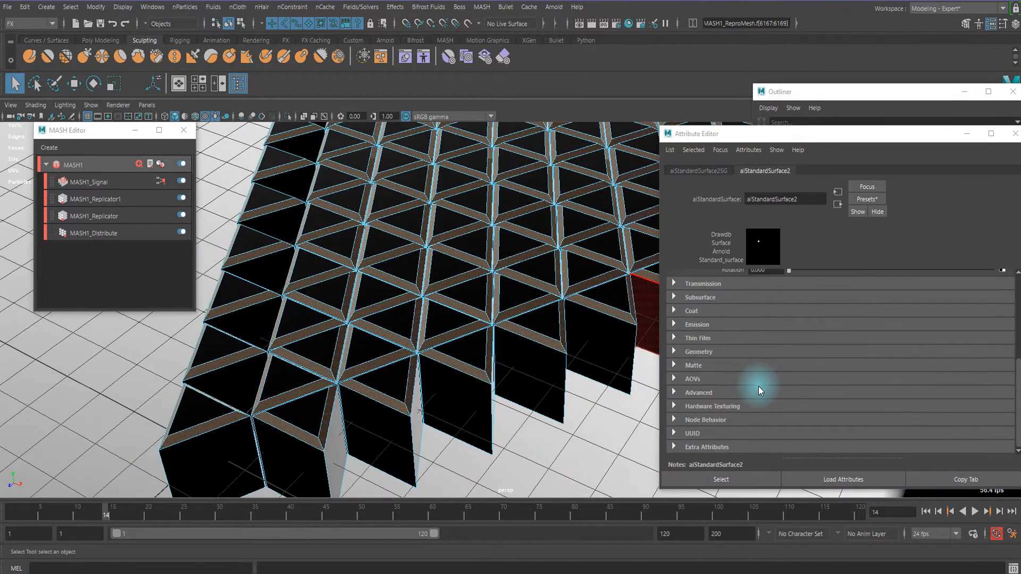
pyautogui.click(698, 323)
pyautogui.moveTo(799, 340); pyautogui.dragTo(972, 338)
# - Return the tiled mesh to object selection mode and clear the face selection
pyautogui.keyDown('alt'); pyautogui.moveTo(532, 276); pyautogui.dragTo(410, 355); pyautogui.keyUp('alt')
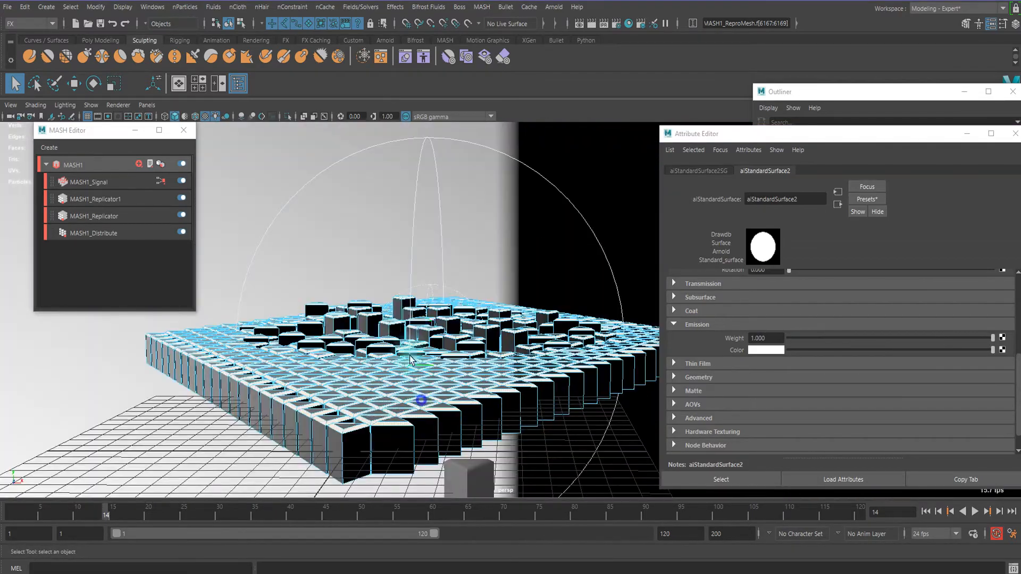
pyautogui.moveTo(415, 333); pyautogui.dragTo(473, 213, button='right')
pyautogui.click(508, 245)
# - Select the source triangular prism and set its bevel Fraction to 0.130 for thinner edges
pyautogui.scroll(4, 499, 298)
pyautogui.keyDown('alt'); pyautogui.moveTo(479, 282); pyautogui.dragTo(405, 312); pyautogui.keyUp('alt')
pyautogui.keyDown('alt'); pyautogui.moveTo(406, 312); pyautogui.dragTo(487, 242, button='middle'); pyautogui.keyUp('alt')
pyautogui.keyDown('alt'); pyautogui.moveTo(456, 283); pyautogui.dragTo(449, 296); pyautogui.keyUp('alt')
pyautogui.scroll(-5, 406, 342)
pyautogui.scroll(5, 415, 338)
pyautogui.scroll(-5, 435, 289)
pyautogui.click(490, 354)
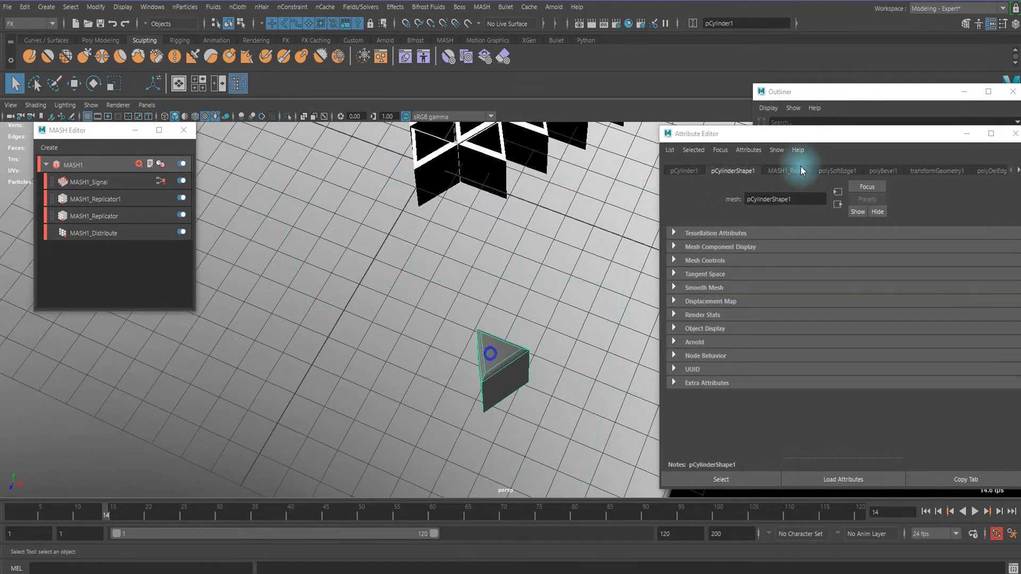
pyautogui.keyDown('alt'); pyautogui.moveTo(600, 198); pyautogui.dragTo(541, 277, button='middle'); pyautogui.keyUp('alt')
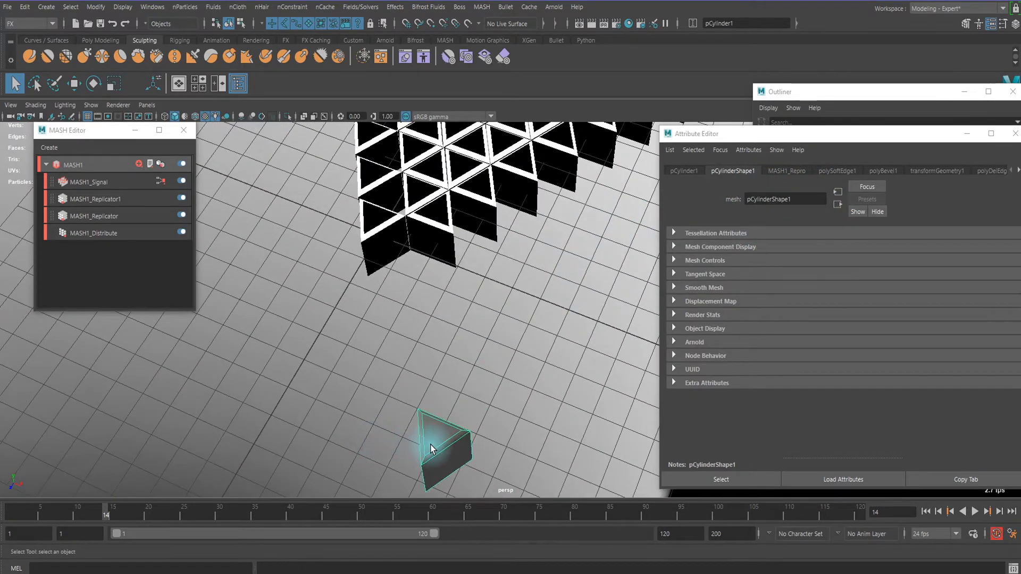
pyautogui.click(882, 171)
pyautogui.keyDown('ctrl'); pyautogui.moveTo(773, 271); pyautogui.dragTo(770, 272); pyautogui.keyUp('ctrl')
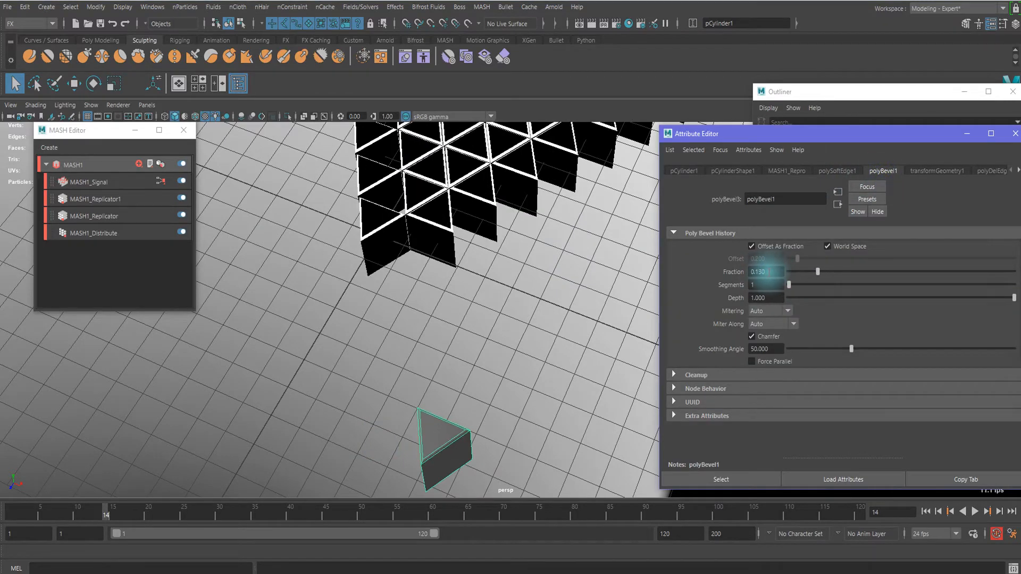
# - Preview the glowing tile edges in an enlarged Arnold IPR render of an angled view, and close the Render View
pyautogui.keyDown('alt'); pyautogui.moveTo(446, 163); pyautogui.dragTo(417, 327, button='middle'); pyautogui.keyUp('alt')
pyautogui.keyDown('alt'); pyautogui.moveTo(416, 327); pyautogui.dragTo(442, 297); pyautogui.keyUp('alt')
pyautogui.keyDown('alt'); pyautogui.moveTo(442, 296); pyautogui.dragTo(437, 397, button='right'); pyautogui.keyUp('alt')
pyautogui.keyDown('alt'); pyautogui.moveTo(437, 396); pyautogui.dragTo(463, 323); pyautogui.keyUp('alt')
pyautogui.keyDown('alt'); pyautogui.moveTo(462, 323); pyautogui.dragTo(456, 342, button='right'); pyautogui.keyUp('alt')
pyautogui.keyDown('alt'); pyautogui.moveTo(456, 342); pyautogui.dragTo(439, 411); pyautogui.keyUp('alt')
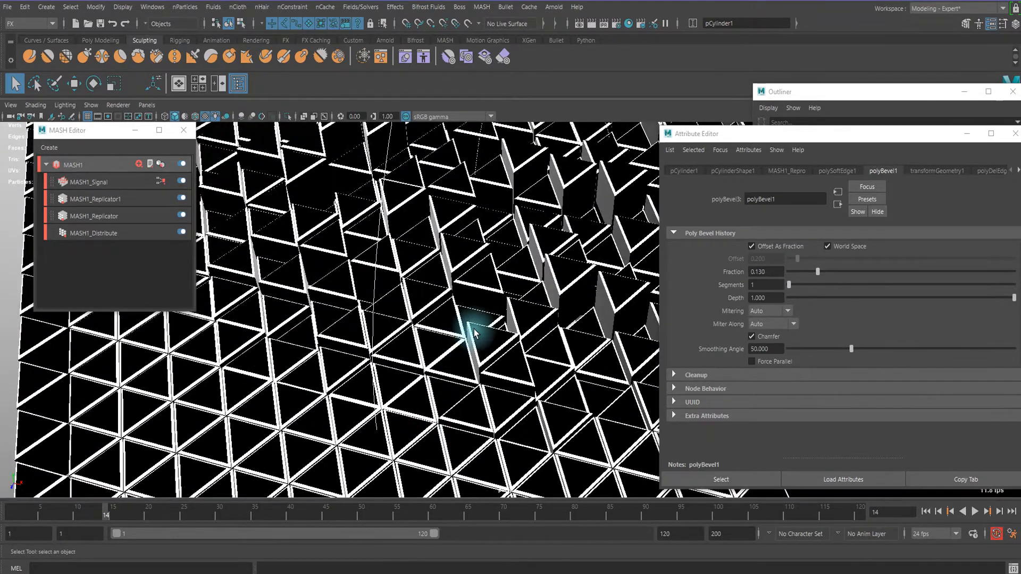
pyautogui.keyDown('alt'); pyautogui.moveTo(475, 333); pyautogui.dragTo(520, 324, button='middle'); pyautogui.keyUp('alt')
pyautogui.keyDown('alt'); pyautogui.moveTo(519, 324); pyautogui.dragTo(503, 355, button='right'); pyautogui.keyUp('alt')
pyautogui.keyDown('alt'); pyautogui.moveTo(503, 355); pyautogui.dragTo(452, 280, button='middle'); pyautogui.keyUp('alt')
pyautogui.keyDown('alt'); pyautogui.moveTo(452, 280); pyautogui.dragTo(448, 284, button='right'); pyautogui.keyUp('alt')
pyautogui.keyDown('alt'); pyautogui.moveTo(477, 284); pyautogui.dragTo(480, 202); pyautogui.keyUp('alt')
pyautogui.keyDown('alt'); pyautogui.moveTo(480, 202); pyautogui.dragTo(449, 291, button='right'); pyautogui.keyUp('alt')
pyautogui.keyDown('alt'); pyautogui.moveTo(412, 336); pyautogui.dragTo(425, 314); pyautogui.keyUp('alt')
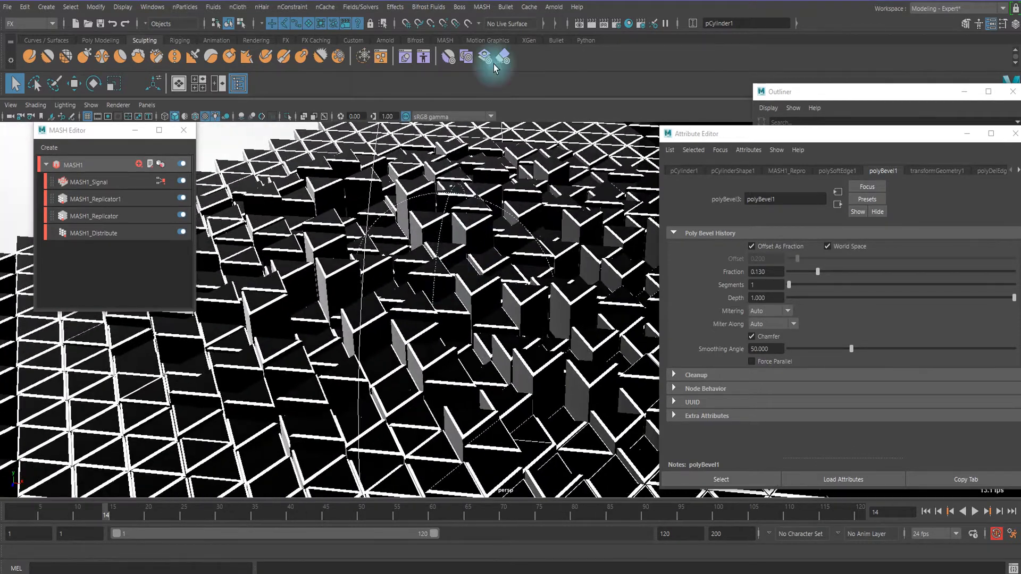
pyautogui.click(605, 23)
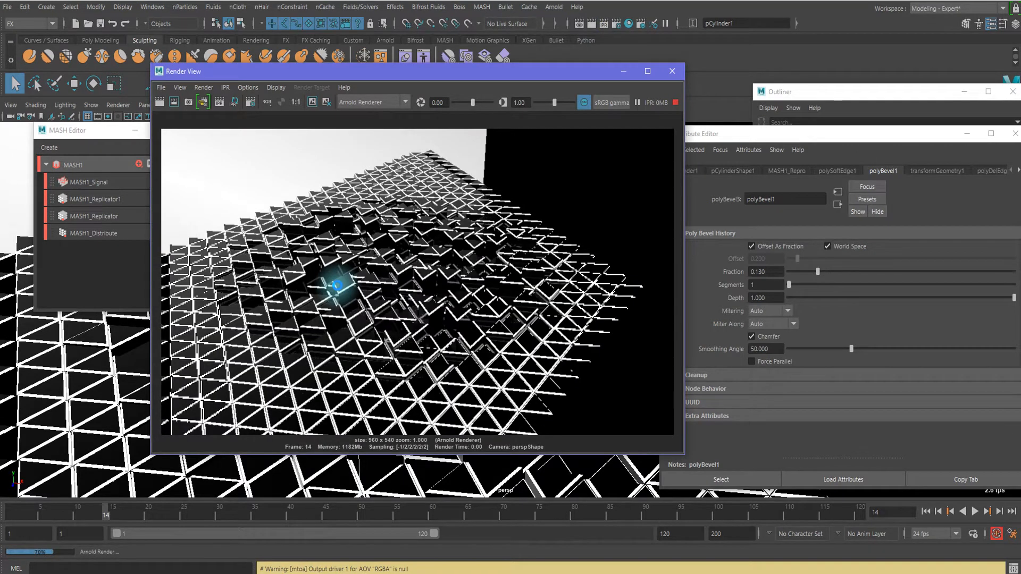
pyautogui.scroll(2, 338, 285)
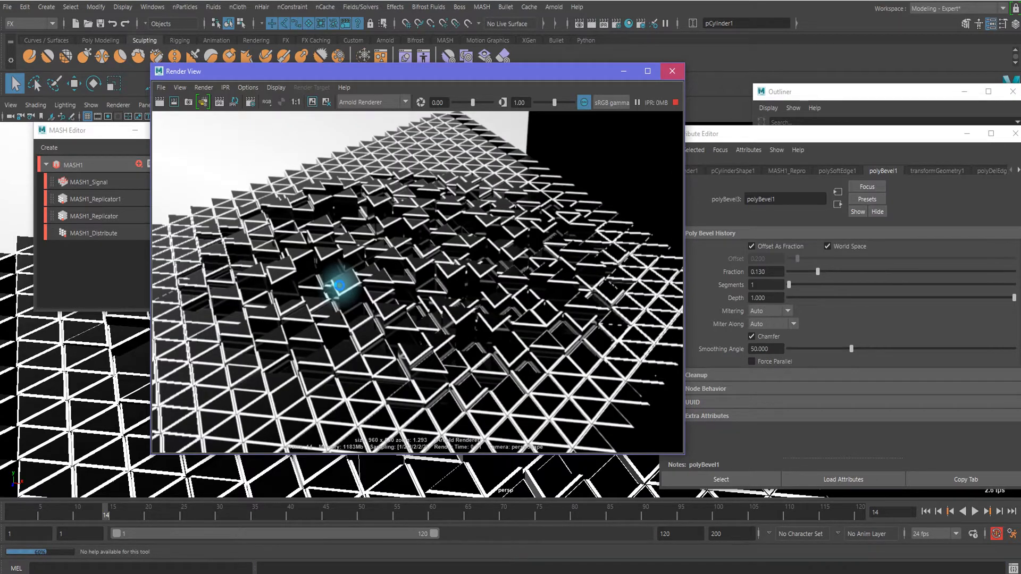
pyautogui.click(676, 72)
# - Examine the white bevel outlines on the raised and flat tiles from above and from a low angle
pyautogui.keyDown('alt'); pyautogui.moveTo(473, 235); pyautogui.dragTo(453, 276); pyautogui.keyUp('alt')
pyautogui.keyDown('alt'); pyautogui.moveTo(460, 235); pyautogui.dragTo(432, 345, button='middle'); pyautogui.keyUp('alt')
pyautogui.keyDown('alt'); pyautogui.moveTo(453, 253); pyautogui.dragTo(439, 297); pyautogui.keyUp('alt')
pyautogui.keyDown('alt'); pyautogui.moveTo(459, 261); pyautogui.dragTo(436, 336, button='middle'); pyautogui.keyUp('alt')
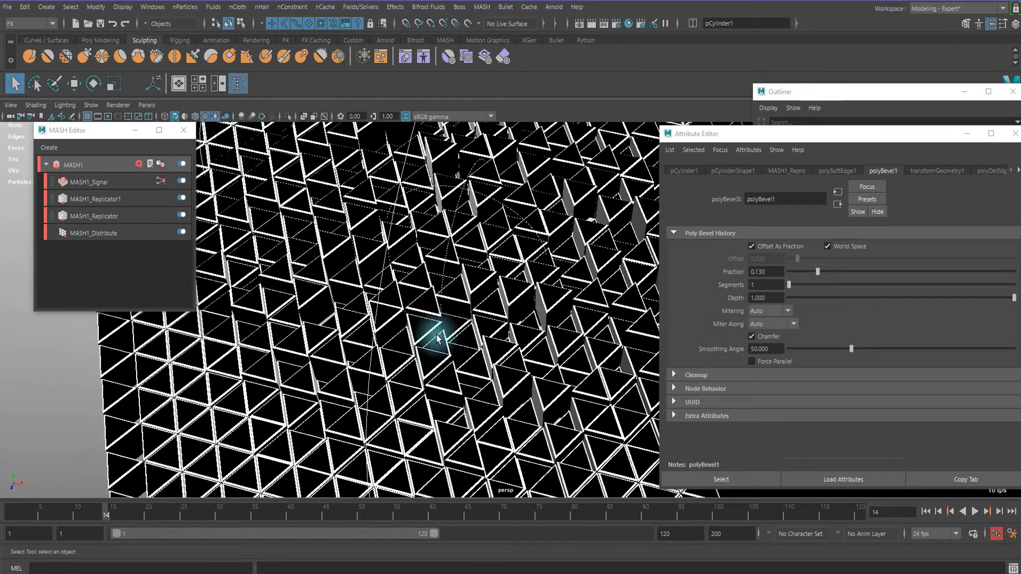
pyautogui.scroll(-2, 443, 320)
pyautogui.keyDown('alt'); pyautogui.moveTo(442, 319); pyautogui.dragTo(484, 327); pyautogui.keyUp('alt')
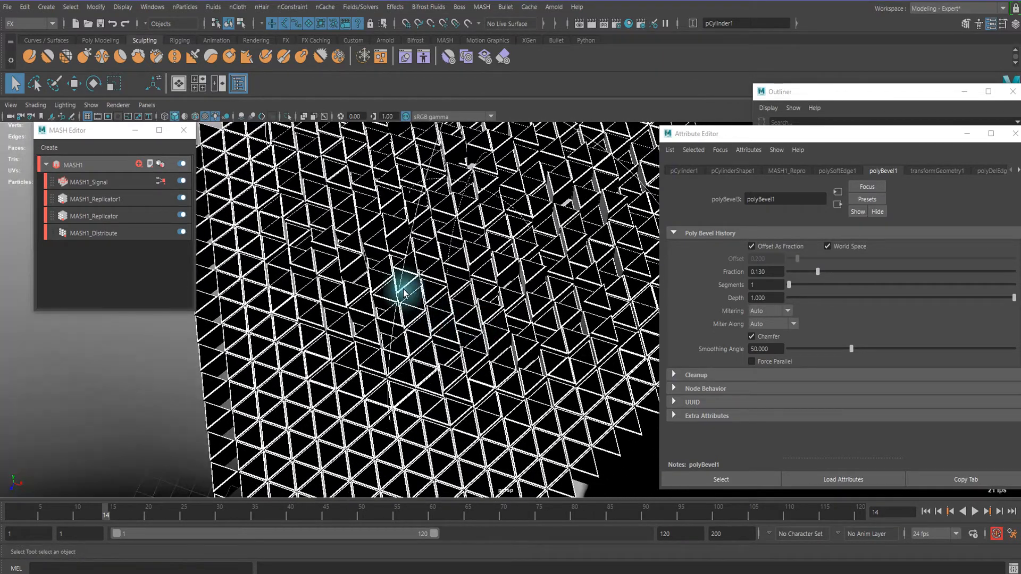
pyautogui.scroll(3, 402, 288)
pyautogui.keyDown('alt'); pyautogui.moveTo(382, 288); pyautogui.dragTo(413, 287); pyautogui.keyUp('alt')
pyautogui.keyDown('alt'); pyautogui.moveTo(412, 287); pyautogui.dragTo(435, 315, button='middle'); pyautogui.keyUp('alt')
pyautogui.keyDown('alt'); pyautogui.moveTo(438, 344); pyautogui.dragTo(418, 209); pyautogui.keyUp('alt')
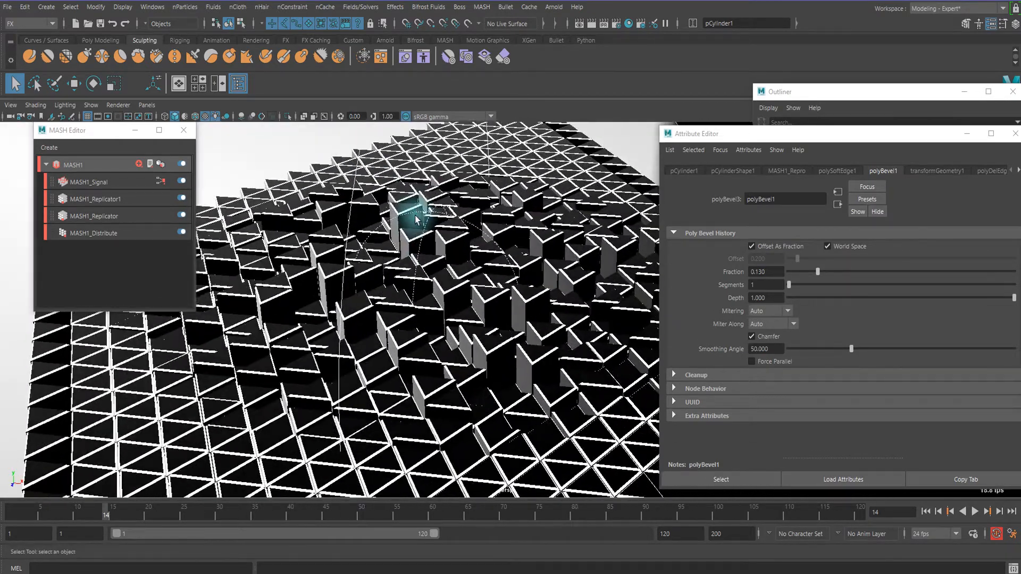
# - Map a Ramp texture to the emission color of the tiled mesh's aiStandardSurface2 material
pyautogui.click(226, 245)
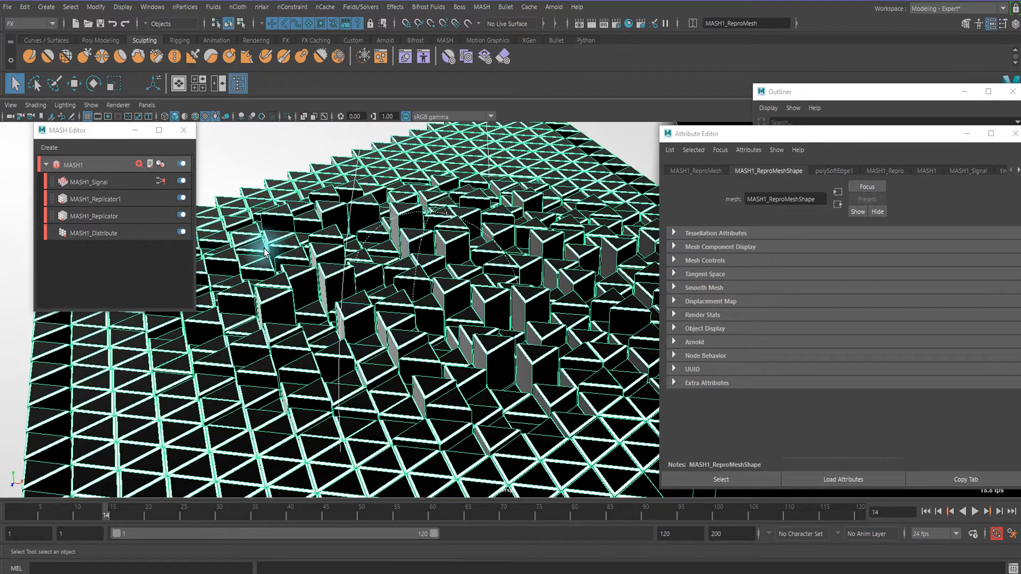
pyautogui.click(898, 169)
pyautogui.click(898, 170)
pyautogui.click(899, 169)
pyautogui.click(889, 170)
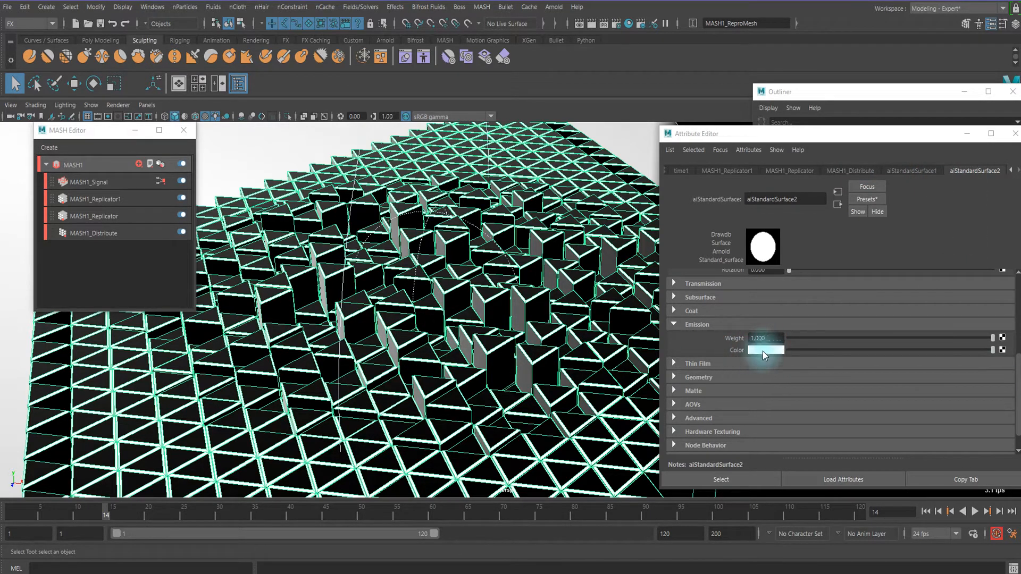
pyautogui.click(1003, 349)
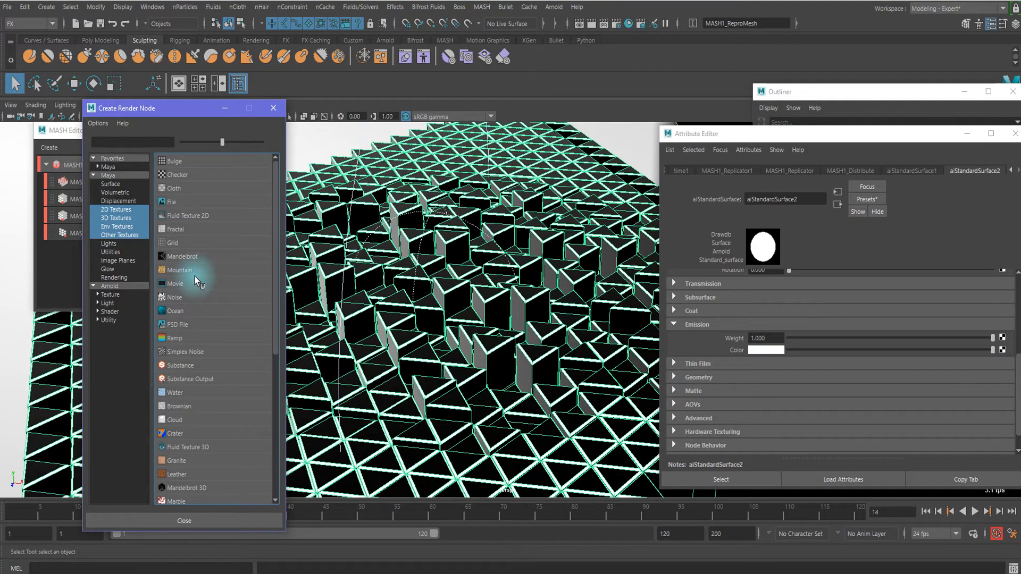
pyautogui.click(175, 338)
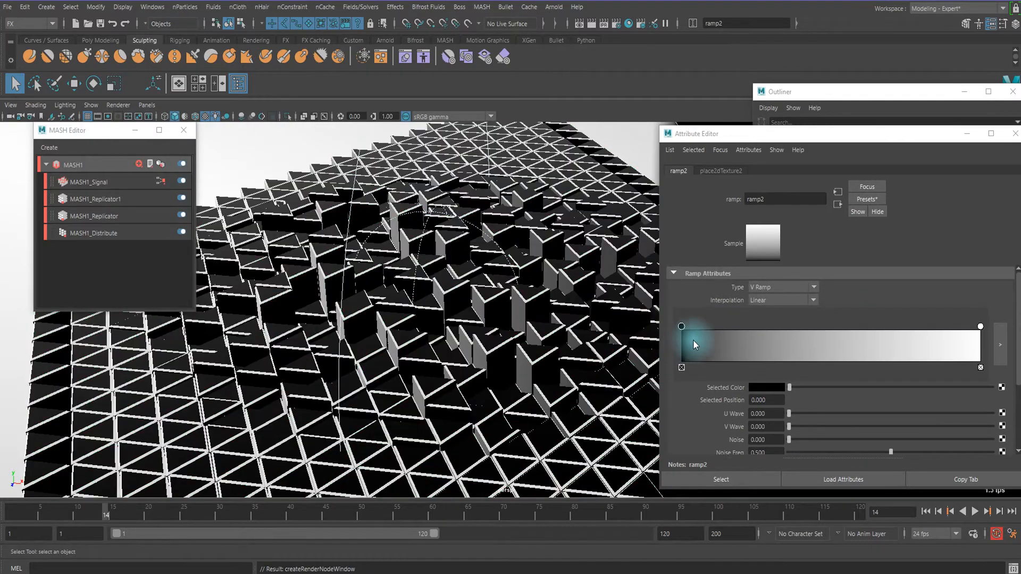
# - Apply a planar UV projection to the tiled mesh
pyautogui.scroll(-5, 480, 318)
pyautogui.scroll(8, 480, 317)
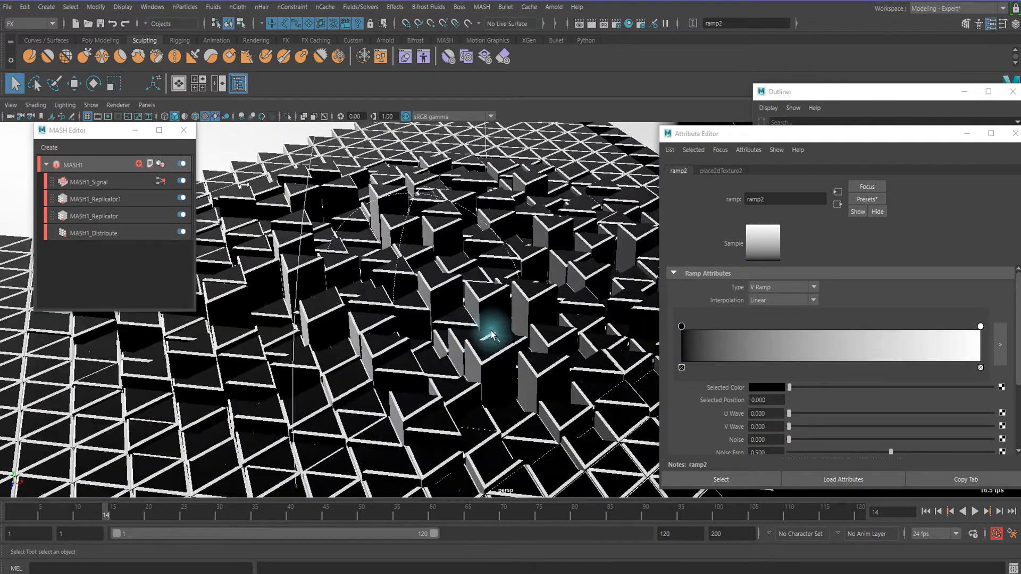
pyautogui.scroll(-3, 345, 325)
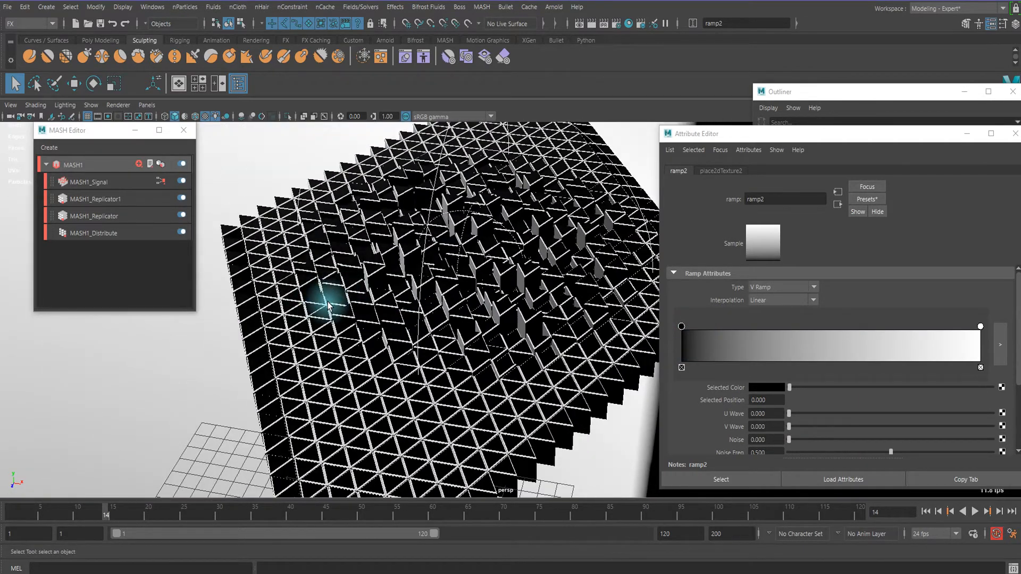
pyautogui.click(328, 305)
pyautogui.click(99, 42)
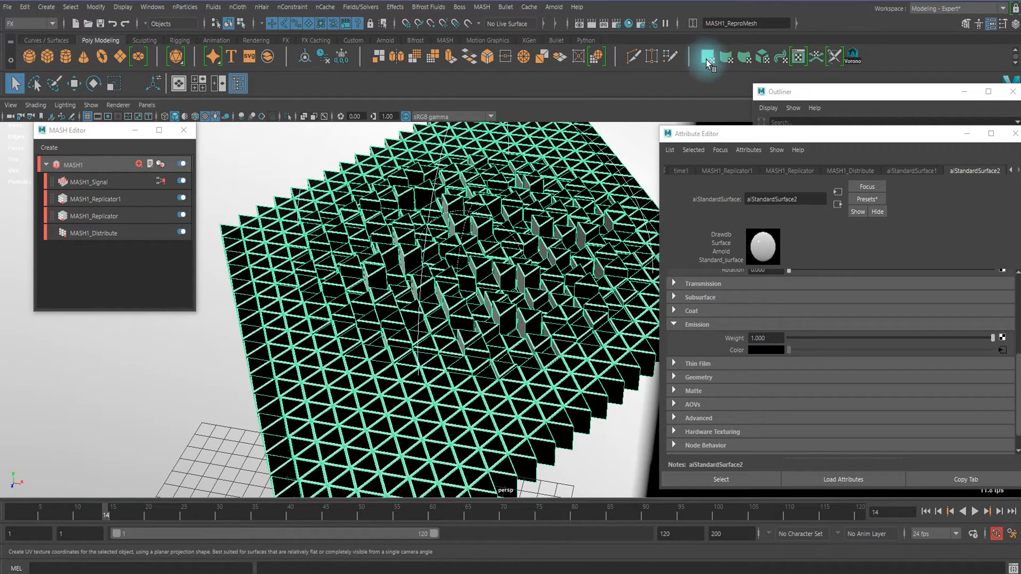
pyautogui.scroll(-2, 561, 245)
pyautogui.moveTo(547, 246)
pyautogui.keyDown('alt'); pyautogui.mouseDown()
pyautogui.moveTo(471, 297)
pyautogui.moveTo(546, 258)
pyautogui.mouseUp(); pyautogui.keyUp('alt')
pyautogui.scroll(-4, 476, 282)
pyautogui.scroll(4, 490, 281)
pyautogui.scroll(5, 491, 284)
pyautogui.scroll(-2, 506, 272)
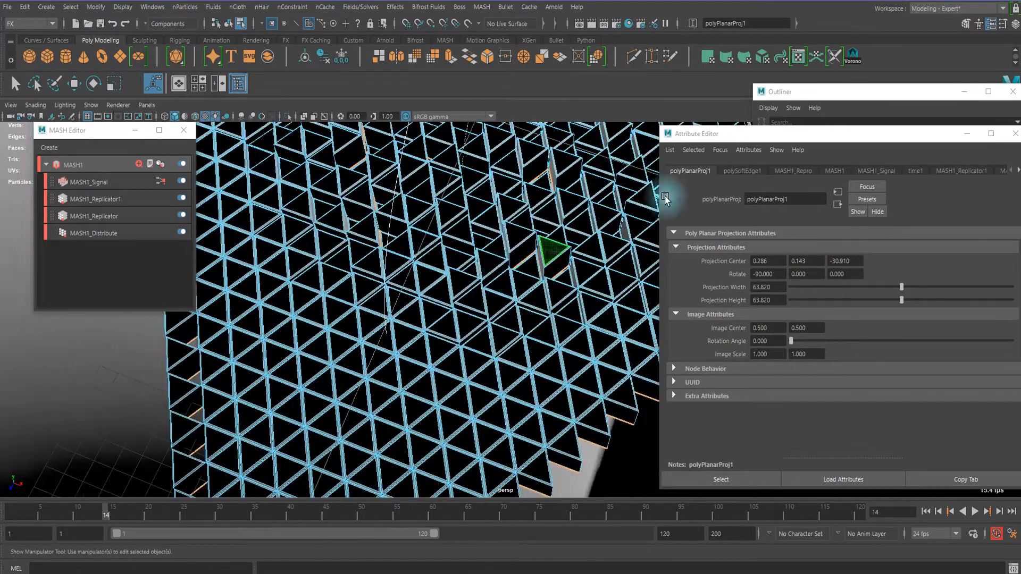
# - Scale the tiled mesh's UVs horizontally in the UV Editor to span the full 0–1 width, and close the editor
pyautogui.press('q')
pyautogui.click(800, 53)
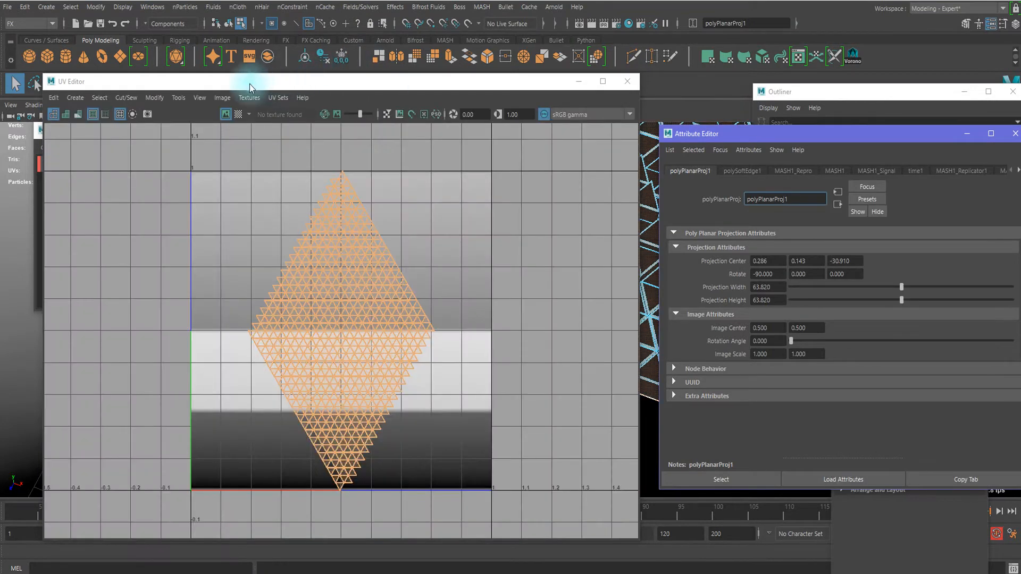
pyautogui.moveTo(250, 82); pyautogui.dragTo(324, 74)
pyautogui.scroll(4, 457, 244)
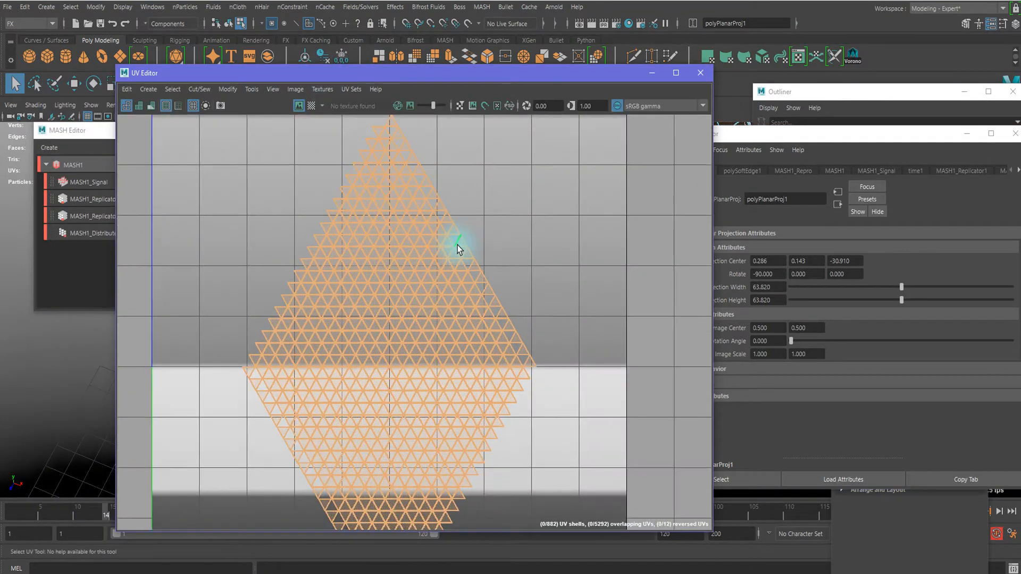
pyautogui.scroll(-2, 452, 341)
pyautogui.press('r')
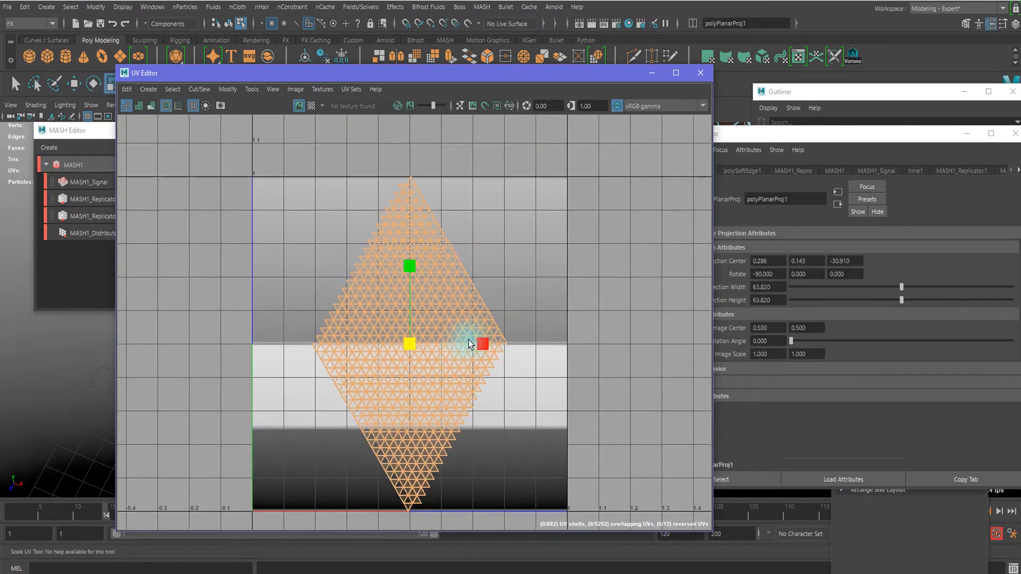
pyautogui.moveTo(480, 345); pyautogui.dragTo(515, 350)
pyautogui.scroll(-2, 515, 350)
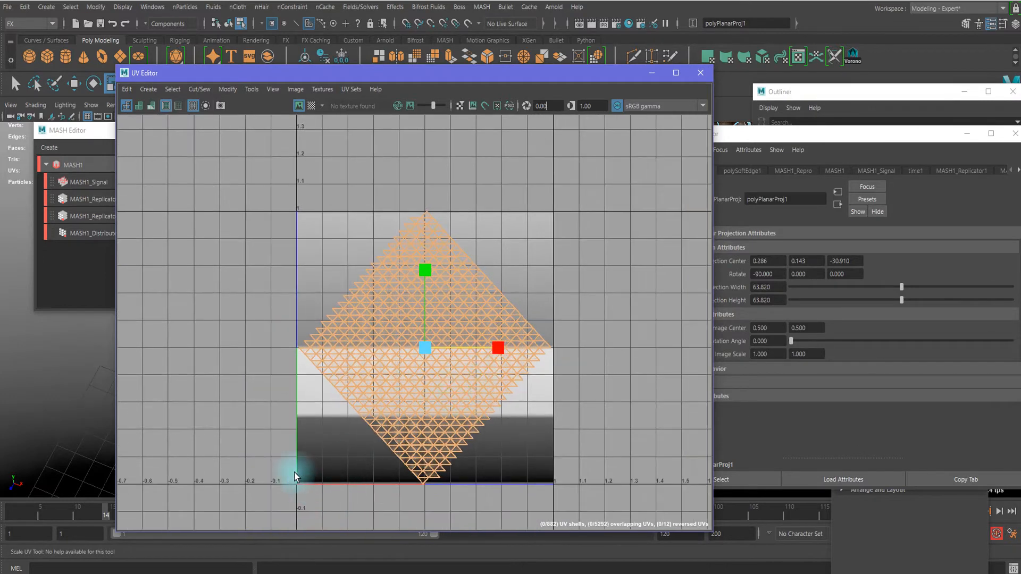
pyautogui.click(701, 73)
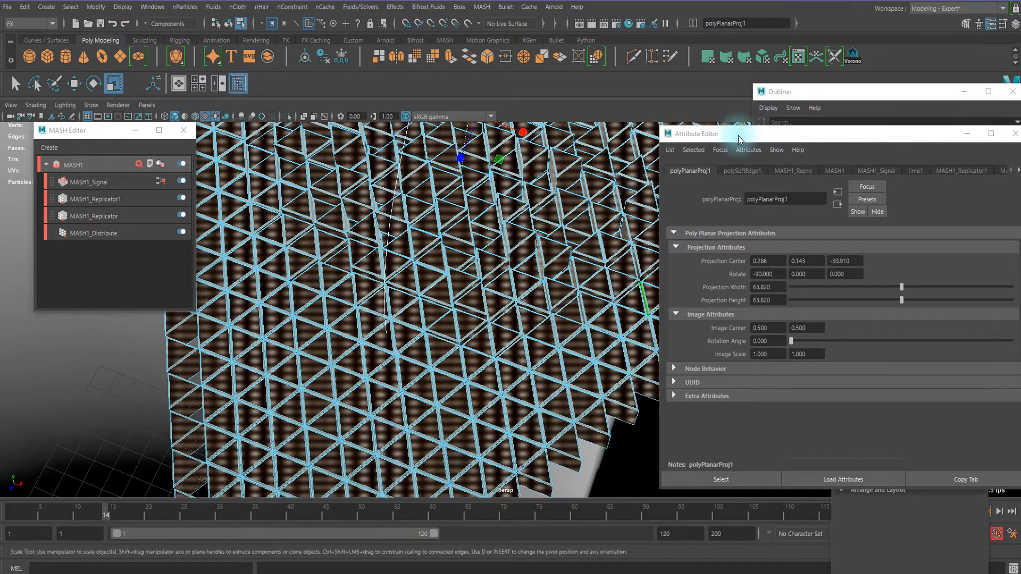
# - Open the ramp texture driving the tiles' emission color and change its type to Circular Ramp
pyautogui.moveTo(740, 139); pyautogui.dragTo(751, 134)
pyautogui.moveTo(363, 260); pyautogui.dragTo(409, 210, button='right')
pyautogui.keyDown('alt'); pyautogui.moveTo(452, 289); pyautogui.dragTo(475, 282); pyautogui.keyUp('alt')
pyautogui.scroll(-3, 476, 282)
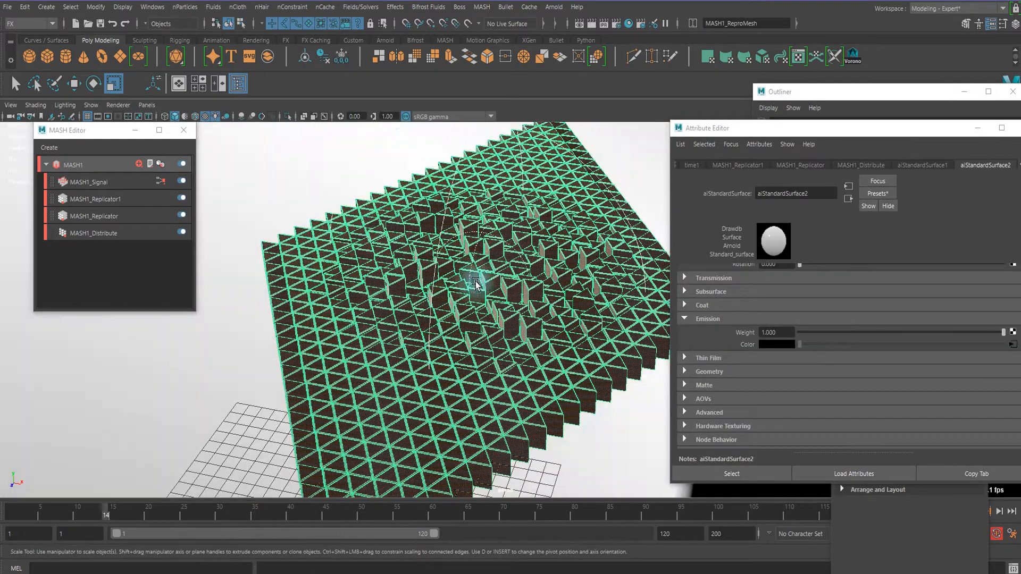
pyautogui.click(1011, 344)
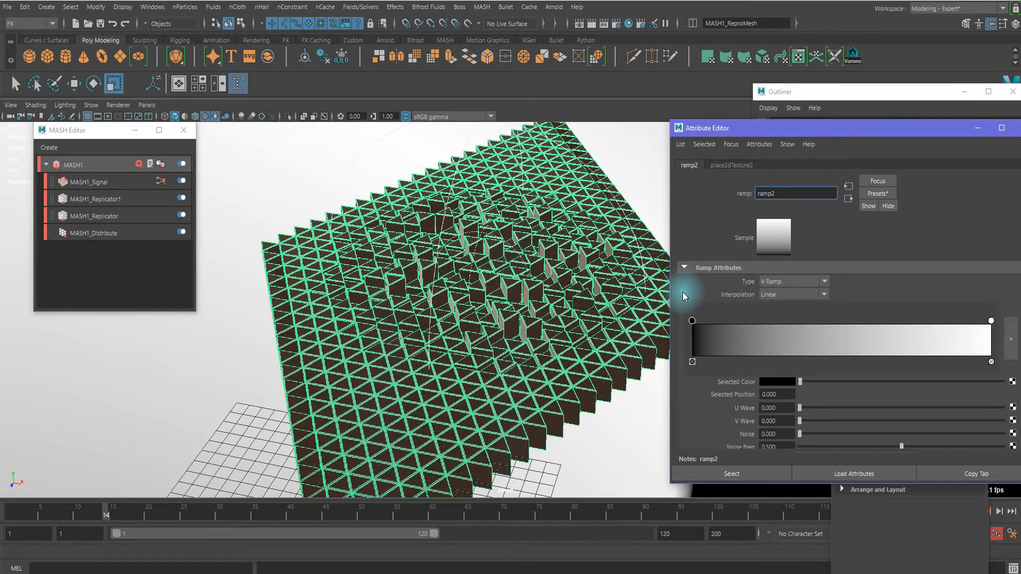
pyautogui.scroll(4, 501, 296)
pyautogui.scroll(-5, 364, 292)
pyautogui.scroll(4, 321, 220)
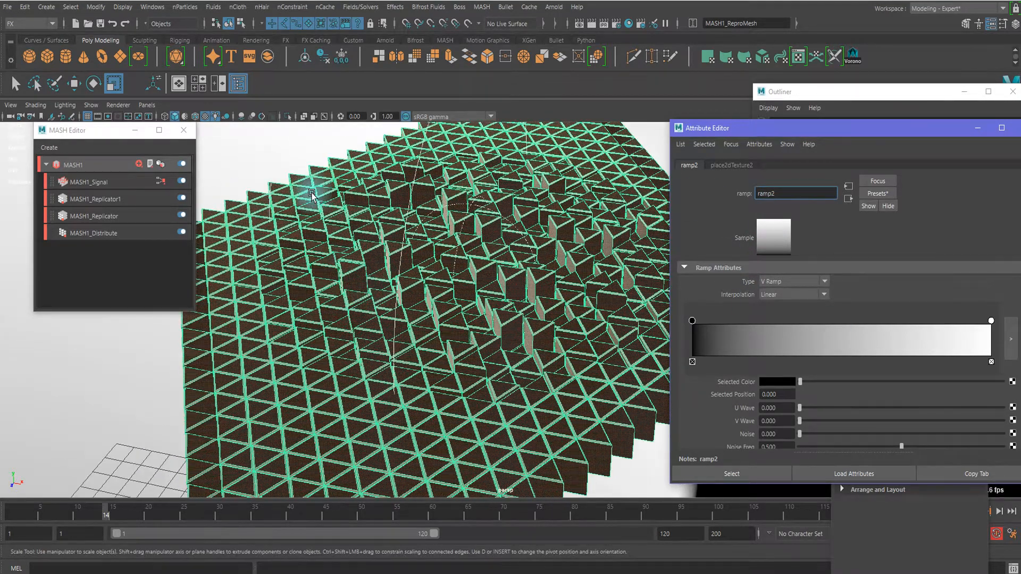
pyautogui.click(771, 287)
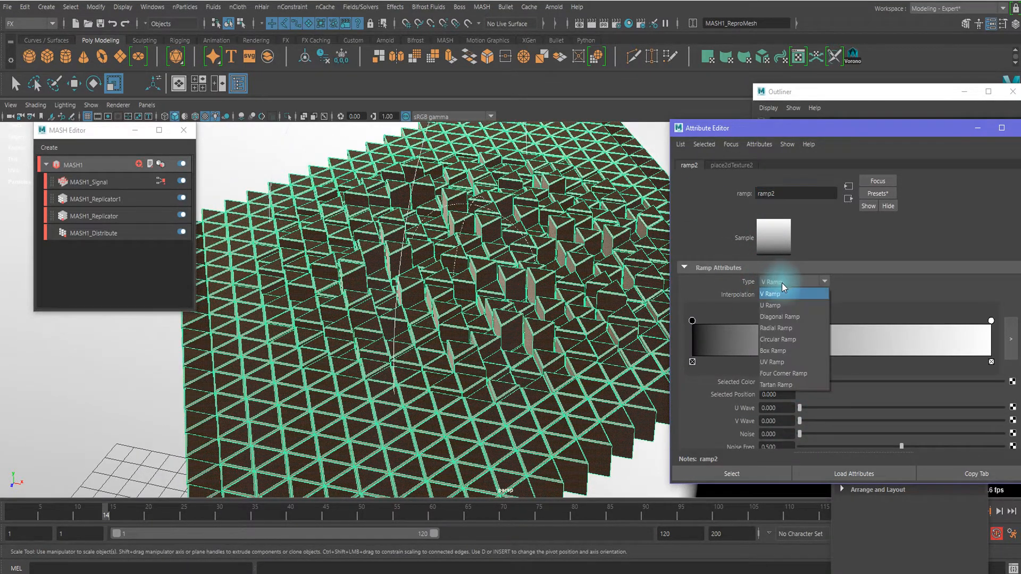
pyautogui.click(787, 343)
# - Reverse the circular ramp's stops so white sits at position 0 and black at about 0.459
pyautogui.click(692, 321)
pyautogui.moveTo(692, 322); pyautogui.dragTo(866, 322)
pyautogui.moveTo(992, 321); pyautogui.dragTo(655, 305)
pyautogui.moveTo(867, 321)
pyautogui.mouseDown()
pyautogui.moveTo(996, 326)
pyautogui.moveTo(874, 321)
pyautogui.mouseUp()
pyautogui.keyDown('alt'); pyautogui.moveTo(554, 330); pyautogui.dragTo(319, 222, button='right'); pyautogui.keyUp('alt')
pyautogui.moveTo(874, 321); pyautogui.dragTo(829, 321)
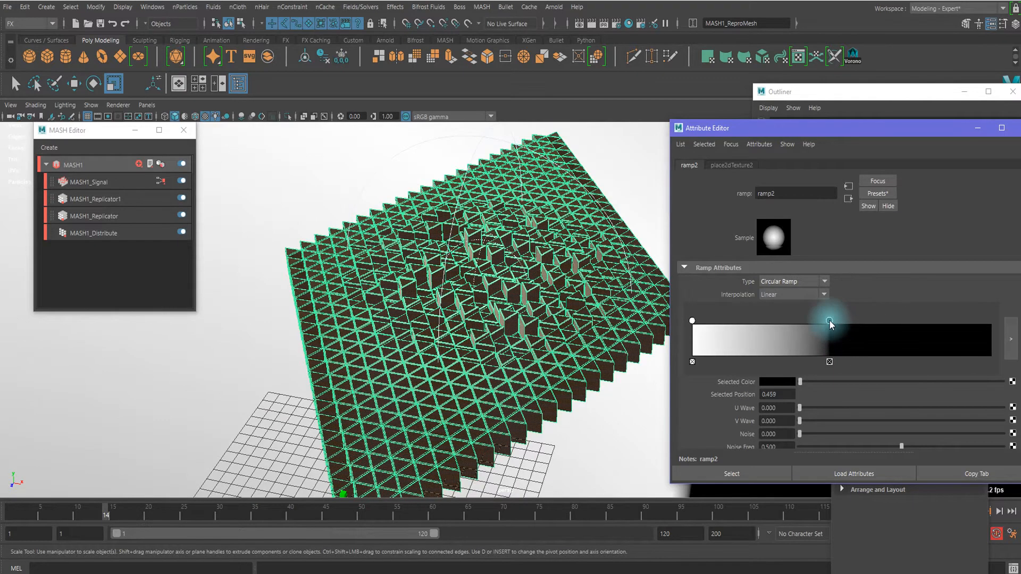
# - Examine the ramp's falloff on the tile edges and look through the tiled mesh's history nodes
pyautogui.click(361, 173)
pyautogui.scroll(6, 445, 335)
pyautogui.keyDown('alt'); pyautogui.moveTo(445, 336); pyautogui.dragTo(585, 303); pyautogui.keyUp('alt')
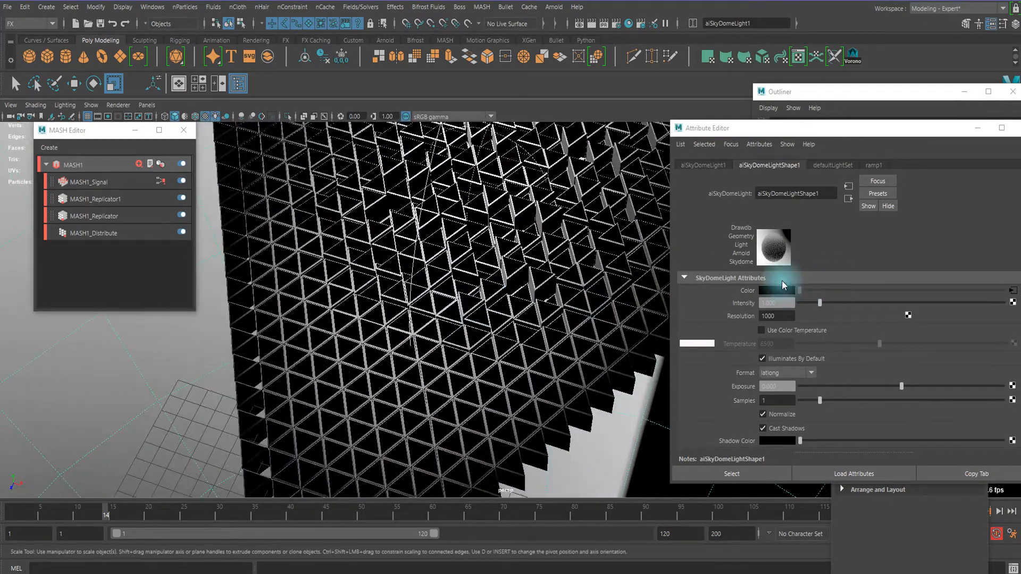
pyautogui.click(540, 228)
pyautogui.click(936, 164)
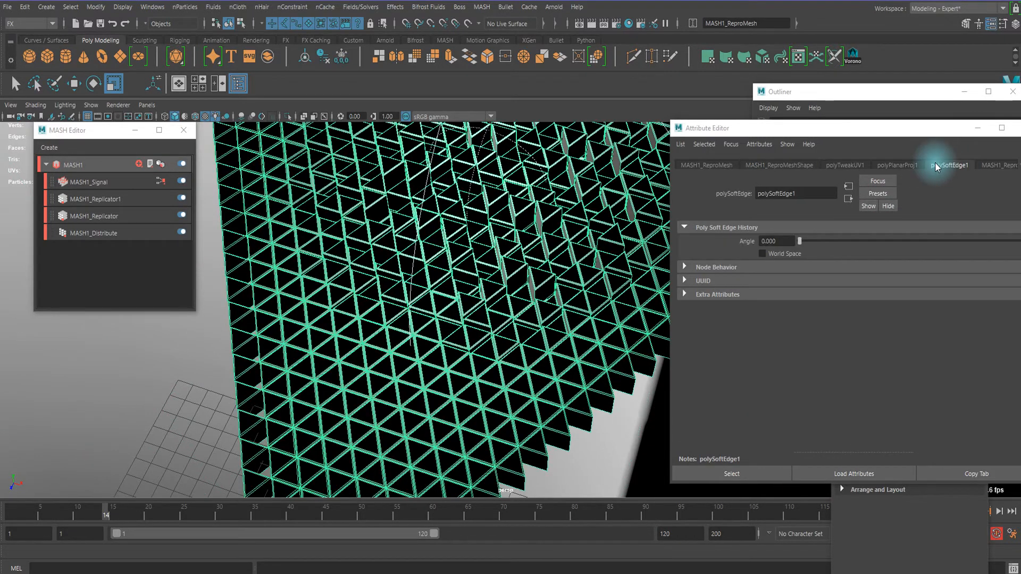
pyautogui.scroll(-2, 934, 164)
pyautogui.click(170, 366)
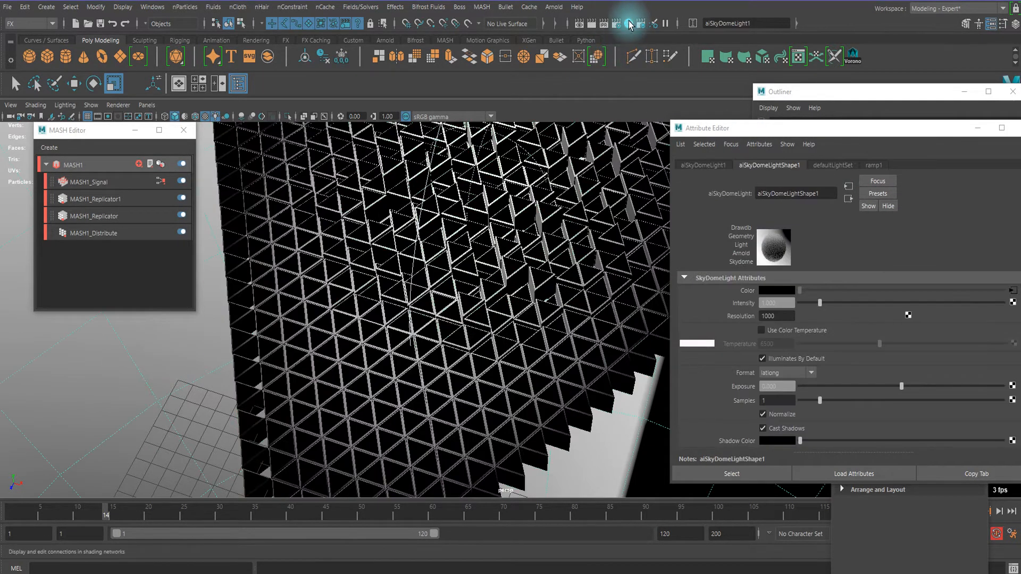
# - Open the Hypershade, graph the aiStandardSurface2 network, and select its ramp2 node
pyautogui.click(631, 24)
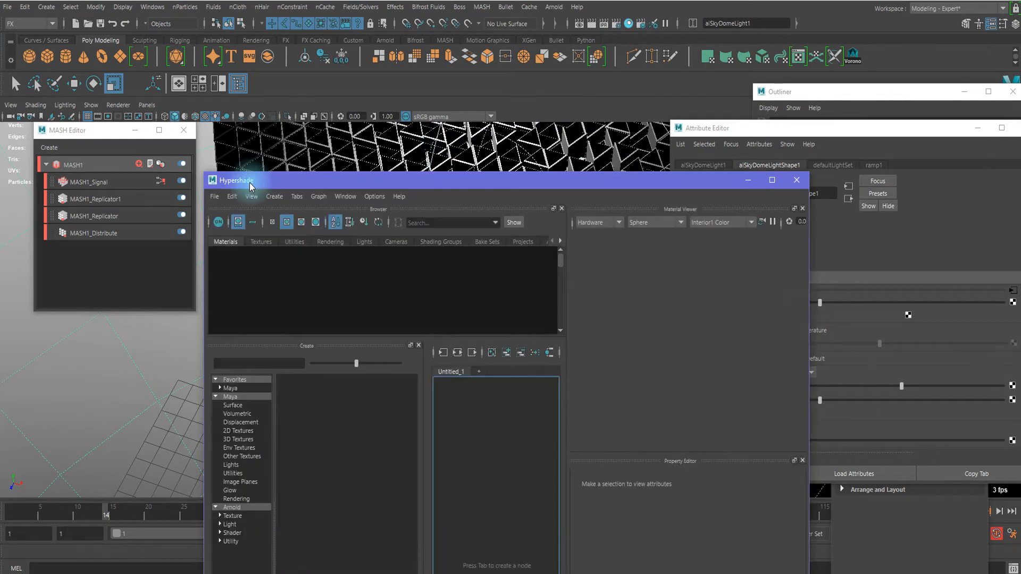
pyautogui.moveTo(251, 181); pyautogui.dragTo(567, 113)
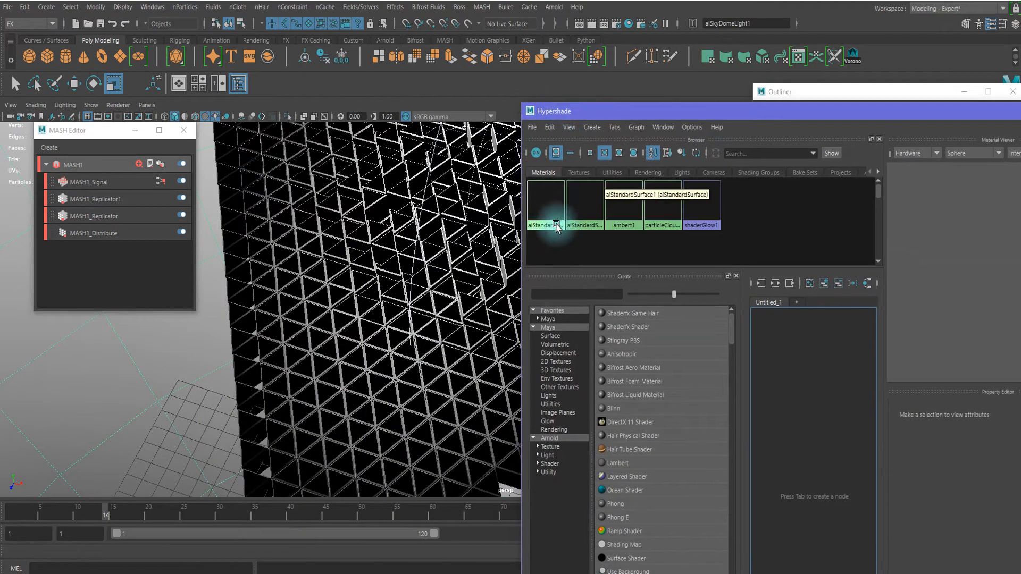
pyautogui.moveTo(587, 212); pyautogui.dragTo(642, 196, button='right')
pyautogui.moveTo(653, 113); pyautogui.dragTo(671, 30)
pyautogui.scroll(4, 678, 401)
pyautogui.keyDown('alt'); pyautogui.moveTo(679, 403); pyautogui.dragTo(699, 303, button='middle'); pyautogui.keyUp('alt')
pyautogui.click(710, 437)
pyautogui.moveTo(776, 27); pyautogui.dragTo(702, 69)
# - Change the ramp's white color stop to a bright, saturated blue
pyautogui.click(785, 241)
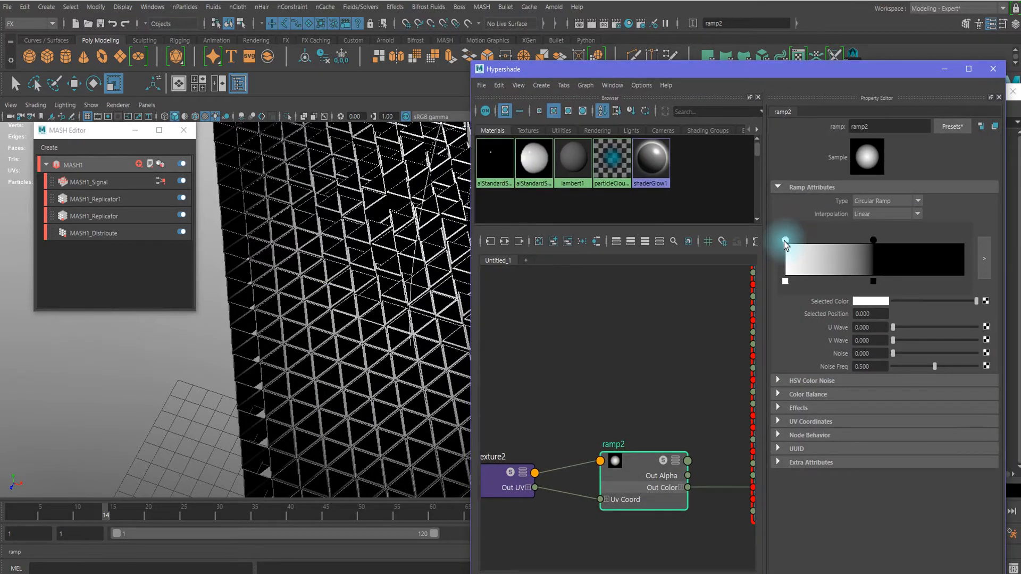
pyautogui.click(863, 301)
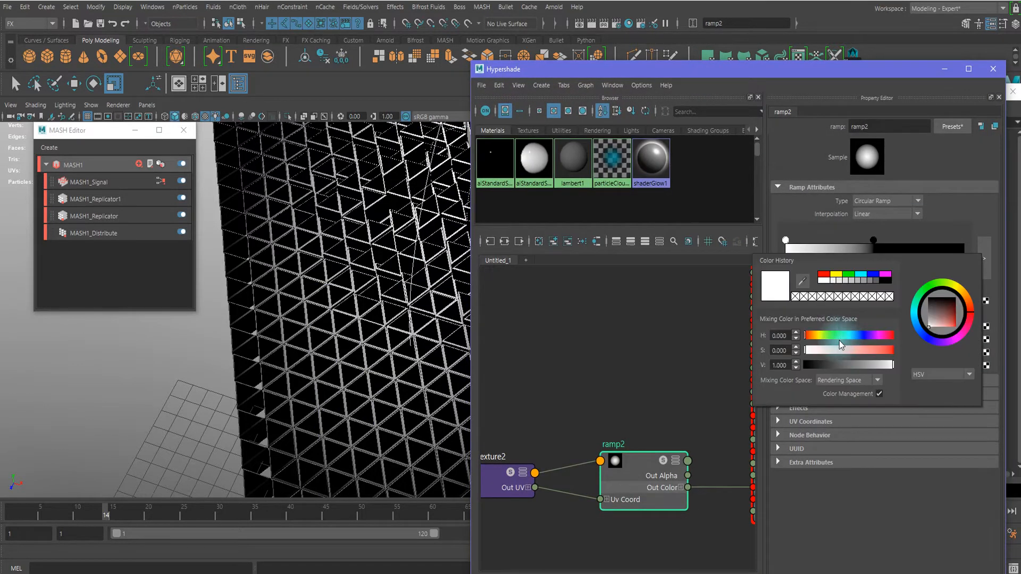
pyautogui.moveTo(864, 349)
pyautogui.mouseDown()
pyautogui.moveTo(905, 352)
pyautogui.moveTo(856, 336)
pyautogui.mouseUp()
pyautogui.moveTo(545, 72); pyautogui.dragTo(673, 20)
pyautogui.keyDown('alt'); pyautogui.moveTo(300, 298); pyautogui.dragTo(357, 315); pyautogui.keyUp('alt')
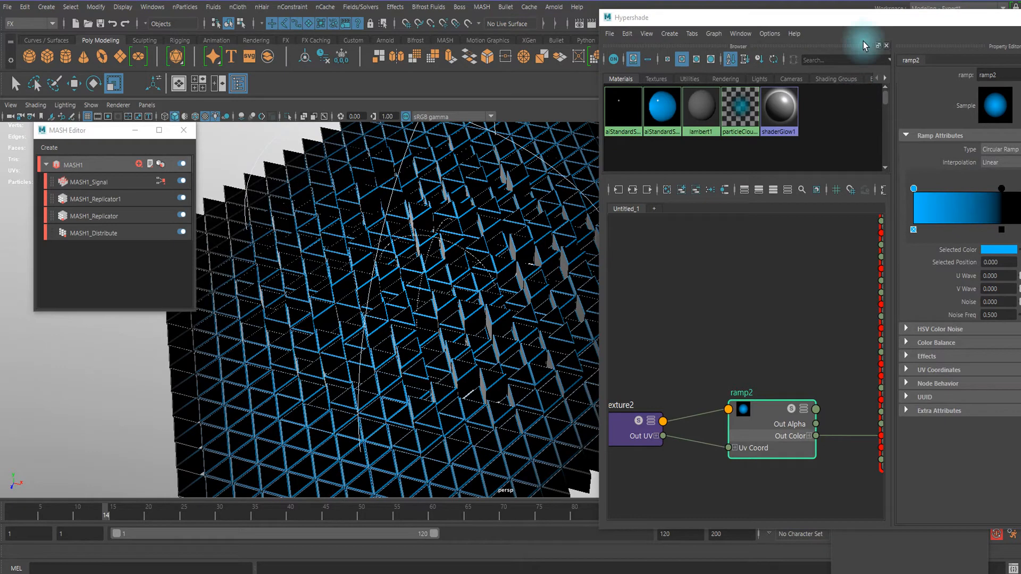
pyautogui.moveTo(844, 25); pyautogui.dragTo(727, 33)
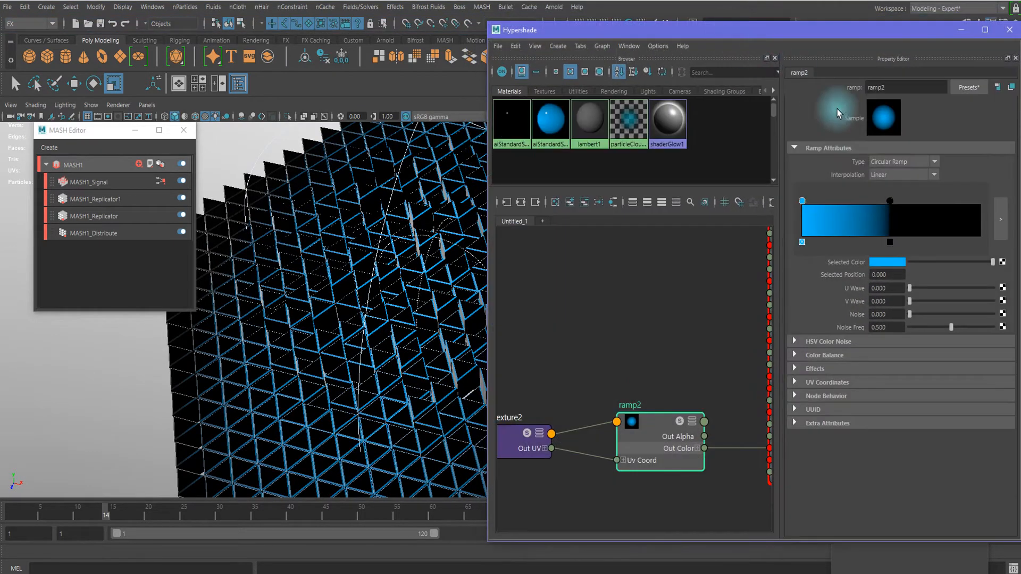
# - Distort the ramp with U Wave 0.265, V Wave 0.303, Noise 0.342 and Noise Freq 0
pyautogui.moveTo(912, 289)
pyautogui.mouseDown()
pyautogui.moveTo(929, 285)
pyautogui.moveTo(927, 298)
pyautogui.moveTo(954, 313)
pyautogui.moveTo(942, 327)
pyautogui.moveTo(951, 327)
pyautogui.mouseUp()
pyautogui.keyDown('alt'); pyautogui.moveTo(342, 206); pyautogui.dragTo(388, 241); pyautogui.keyUp('alt')
pyautogui.scroll(6, 374, 305)
pyautogui.keyDown('alt'); pyautogui.moveTo(374, 305); pyautogui.dragTo(304, 321); pyautogui.keyUp('alt')
pyautogui.keyDown('ctrl'); pyautogui.moveTo(884, 327); pyautogui.dragTo(839, 327); pyautogui.keyUp('ctrl')
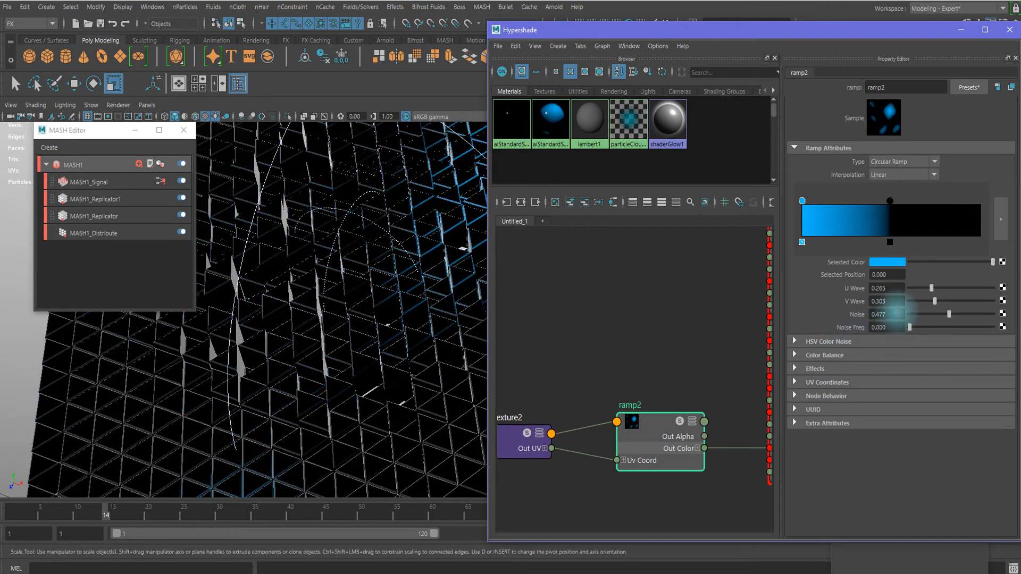
pyautogui.moveTo(937, 314)
pyautogui.mouseDown()
pyautogui.moveTo(884, 314)
pyautogui.moveTo(937, 316)
pyautogui.mouseUp()
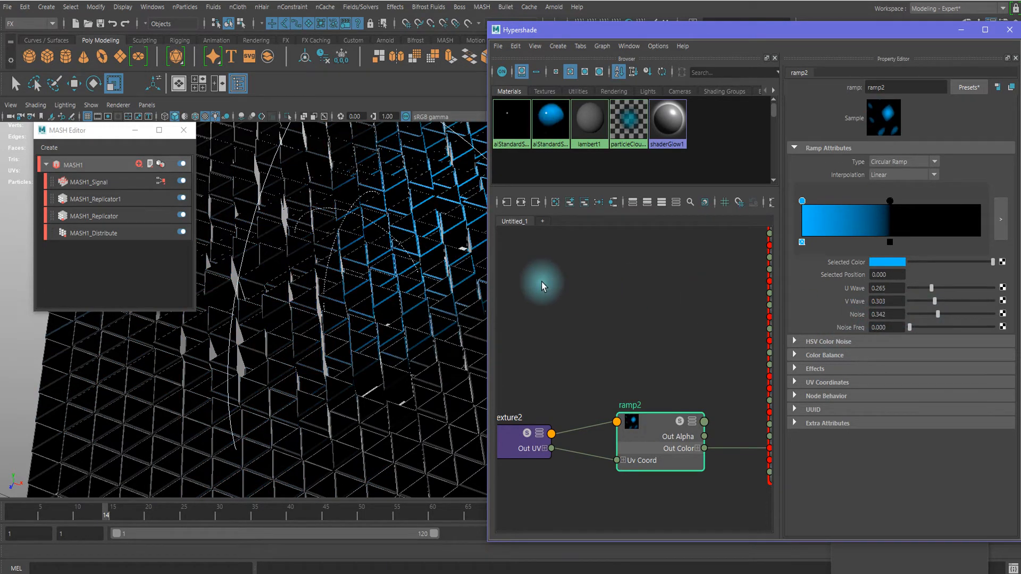
# - Break the blue glow into finer patches by setting the ramp's Noise to 0.258 and Noise Freq to 1.590
pyautogui.scroll(-3, 541, 284)
pyautogui.scroll(-5, 353, 212)
pyautogui.keyDown('alt'); pyautogui.moveTo(355, 214); pyautogui.dragTo(384, 266); pyautogui.keyUp('alt')
pyautogui.moveTo(887, 311)
pyautogui.keyDown('ctrl'); pyautogui.mouseDown()
pyautogui.moveTo(855, 310)
pyautogui.moveTo(883, 311)
pyautogui.mouseUp(); pyautogui.keyUp('ctrl')
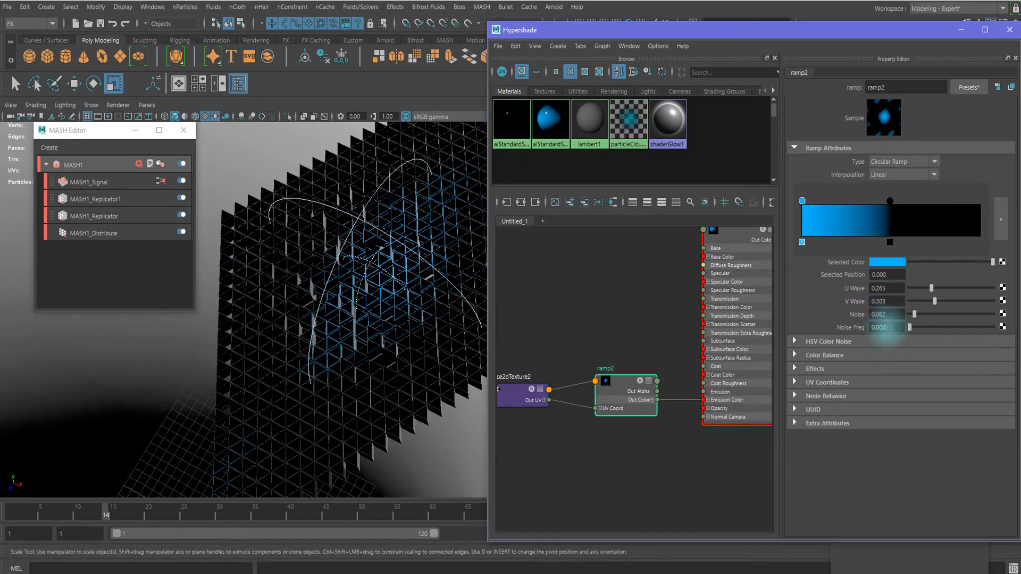
pyautogui.moveTo(961, 327); pyautogui.dragTo(939, 314)
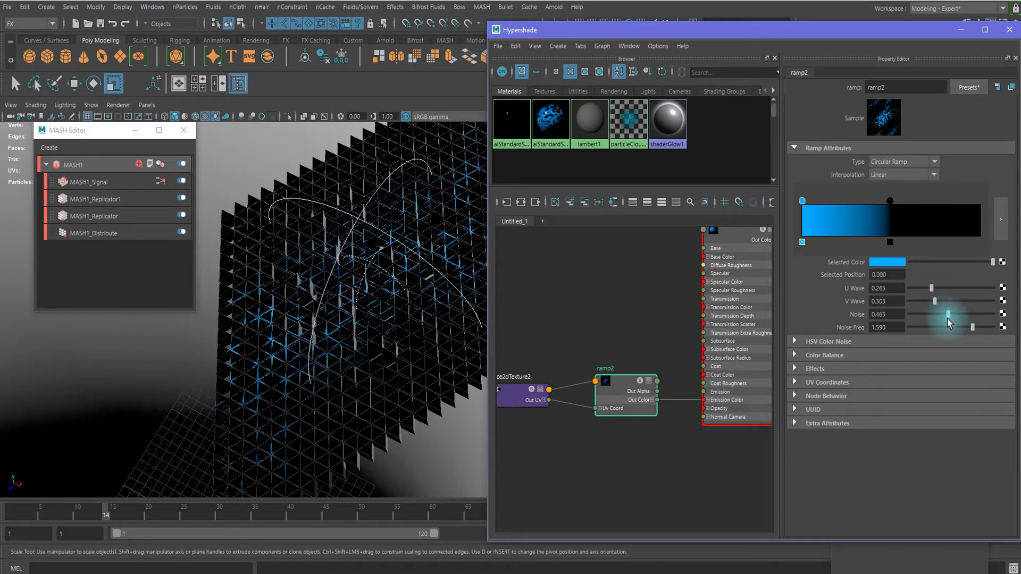
pyautogui.moveTo(931, 324); pyautogui.dragTo(930, 324)
# - Refine the ramp's pattern with U Wave 0.245, V Wave 0.135 and Noise Freq 0.435
pyautogui.keyDown('alt'); pyautogui.moveTo(251, 287); pyautogui.dragTo(456, 272); pyautogui.keyUp('alt')
pyautogui.moveTo(931, 288)
pyautogui.mouseDown()
pyautogui.moveTo(889, 288)
pyautogui.moveTo(929, 288)
pyautogui.moveTo(951, 303)
pyautogui.moveTo(912, 301)
pyautogui.moveTo(934, 301)
pyautogui.mouseUp()
pyautogui.keyDown('alt'); pyautogui.moveTo(255, 369); pyautogui.dragTo(390, 318); pyautogui.keyUp('alt')
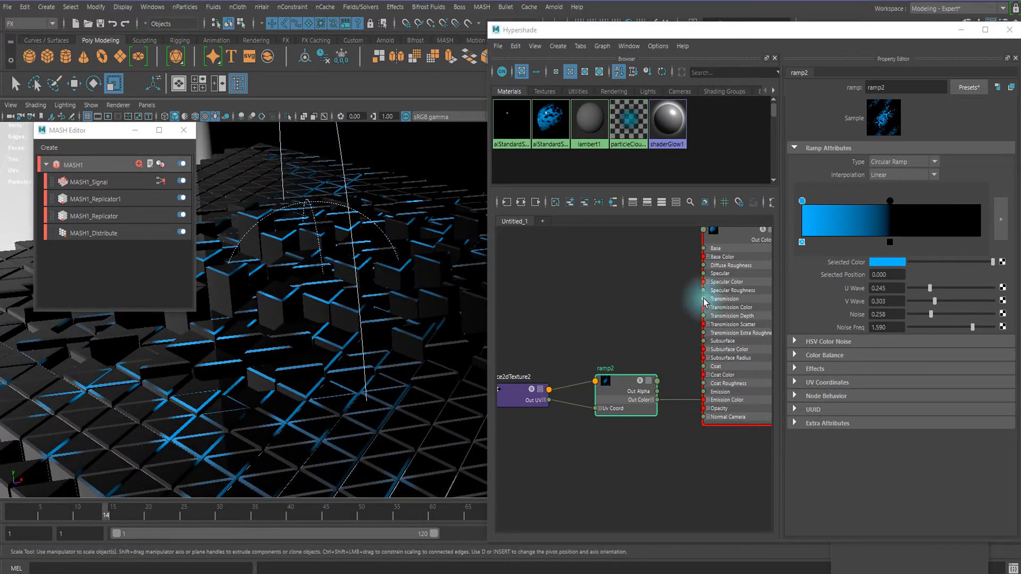
pyautogui.moveTo(944, 327); pyautogui.dragTo(939, 326)
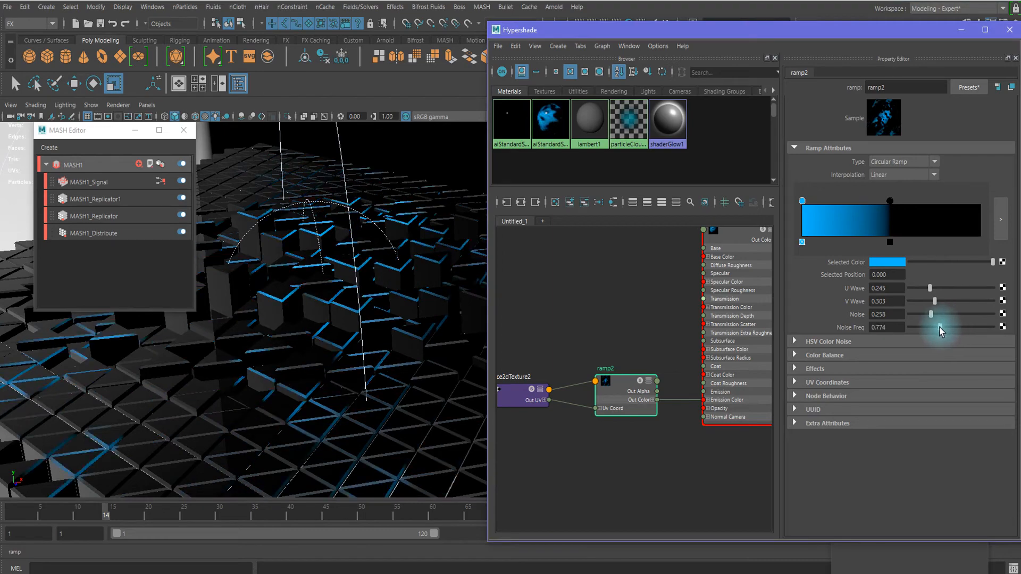
pyautogui.keyDown('alt'); pyautogui.moveTo(410, 358); pyautogui.dragTo(414, 333); pyautogui.keyUp('alt')
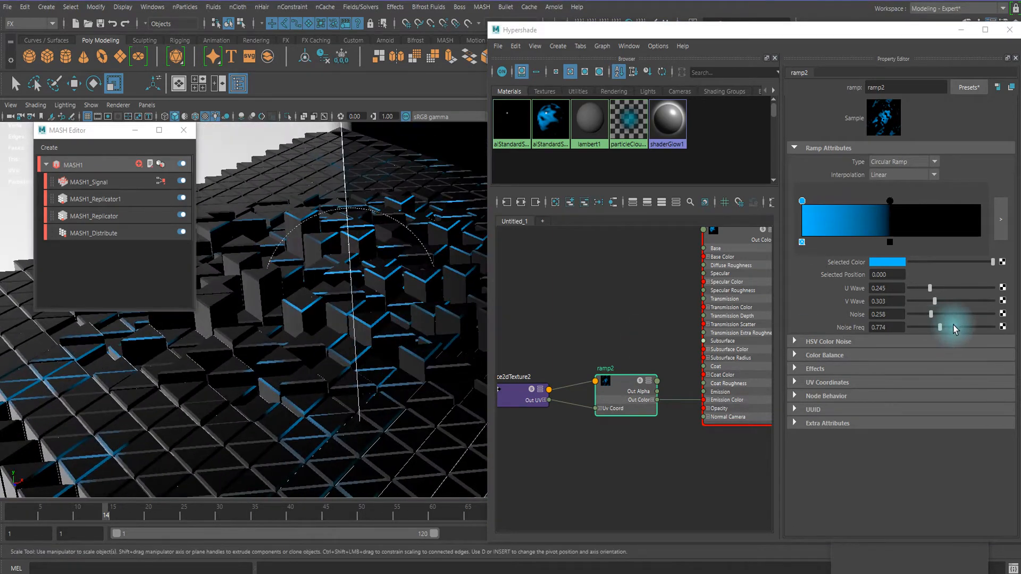
pyautogui.moveTo(932, 327); pyautogui.dragTo(920, 301)
pyautogui.moveTo(372, 317)
pyautogui.keyDown('alt'); pyautogui.mouseDown()
pyautogui.moveTo(410, 324)
pyautogui.moveTo(392, 319)
pyautogui.mouseUp(); pyautogui.keyUp('alt')
pyautogui.keyDown('alt'); pyautogui.moveTo(392, 319); pyautogui.dragTo(378, 308, button='right'); pyautogui.keyUp('alt')
pyautogui.keyDown('alt'); pyautogui.moveTo(377, 309); pyautogui.dragTo(354, 334, button='middle'); pyautogui.keyUp('alt')
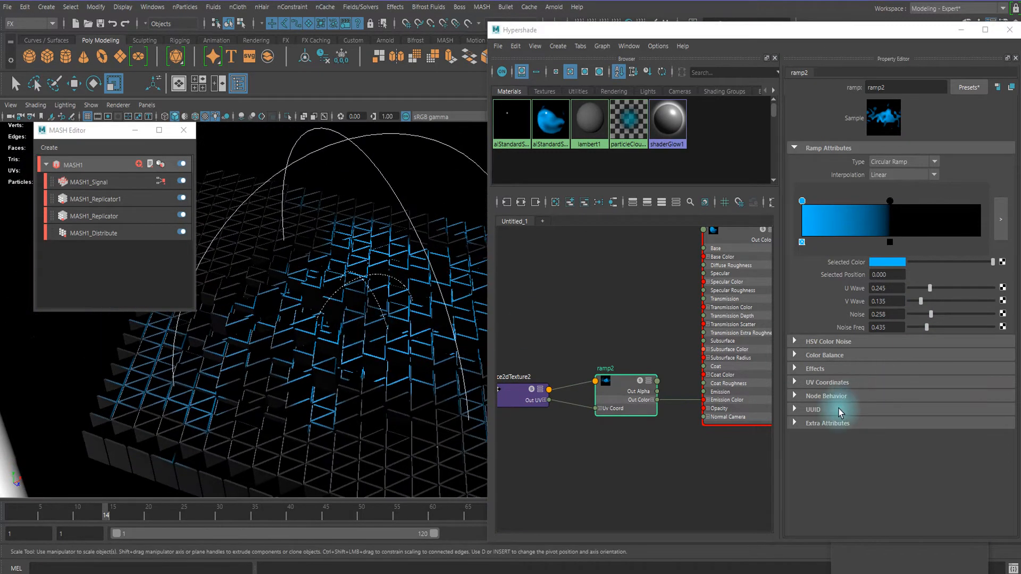
# - Add HSV color noise to the ramp with Hue Noise 0.052, Sat Noise 0.116 and Val Noise 0.310
pyautogui.click(818, 345)
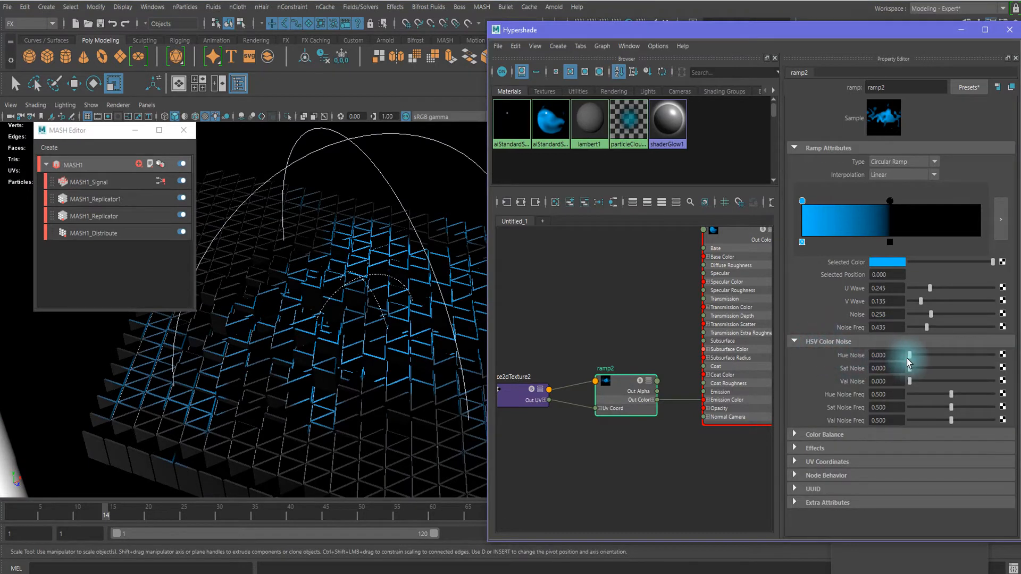
pyautogui.moveTo(914, 358); pyautogui.dragTo(956, 358)
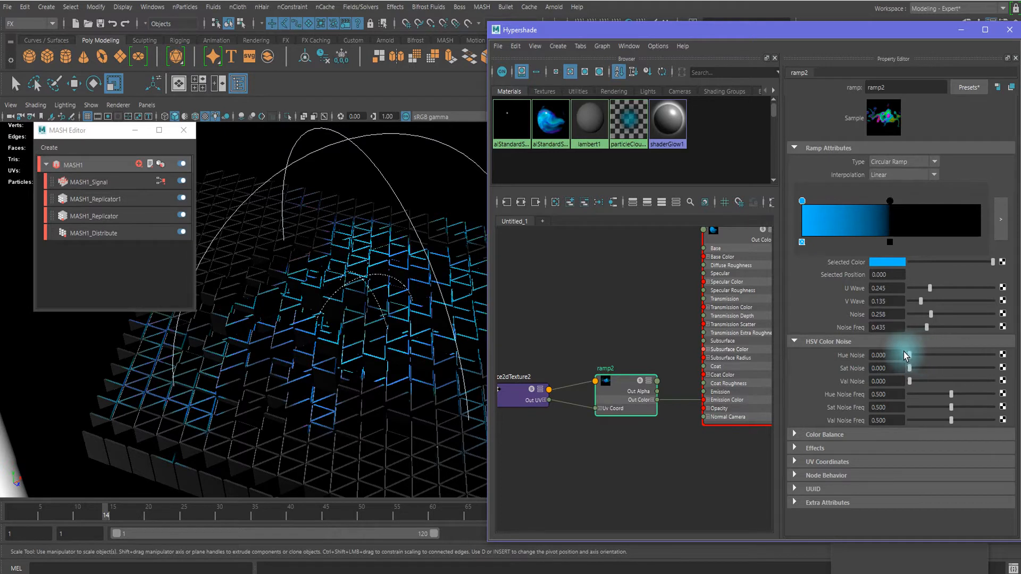
pyautogui.moveTo(915, 351); pyautogui.dragTo(917, 356)
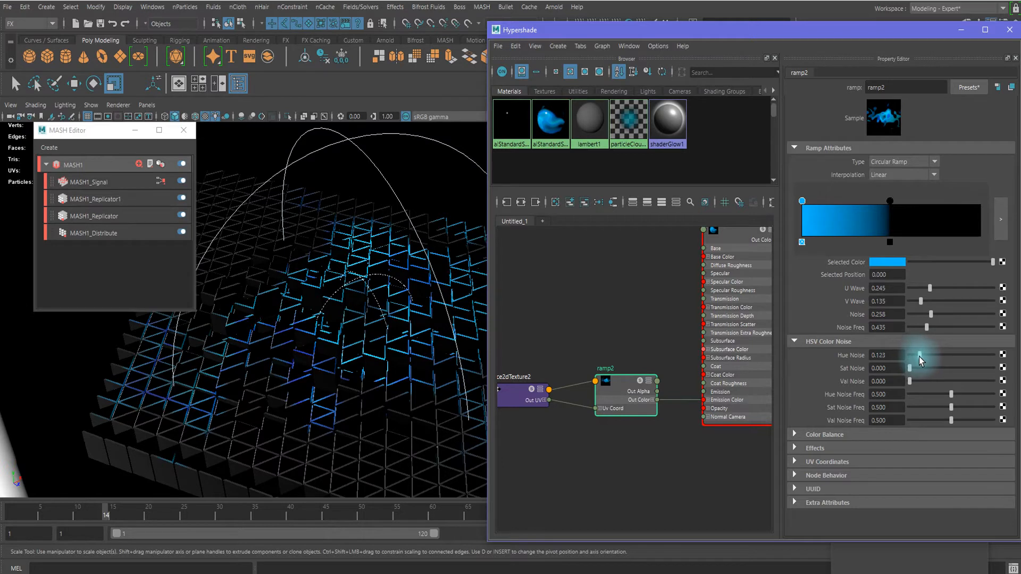
pyautogui.moveTo(920, 371)
pyautogui.mouseDown()
pyautogui.moveTo(927, 366)
pyautogui.moveTo(914, 379)
pyautogui.moveTo(977, 383)
pyautogui.moveTo(930, 379)
pyautogui.moveTo(955, 380)
pyautogui.moveTo(908, 390)
pyautogui.moveTo(935, 368)
pyautogui.moveTo(923, 368)
pyautogui.moveTo(925, 354)
pyautogui.moveTo(977, 361)
pyautogui.moveTo(873, 353)
pyautogui.moveTo(914, 359)
pyautogui.mouseUp()
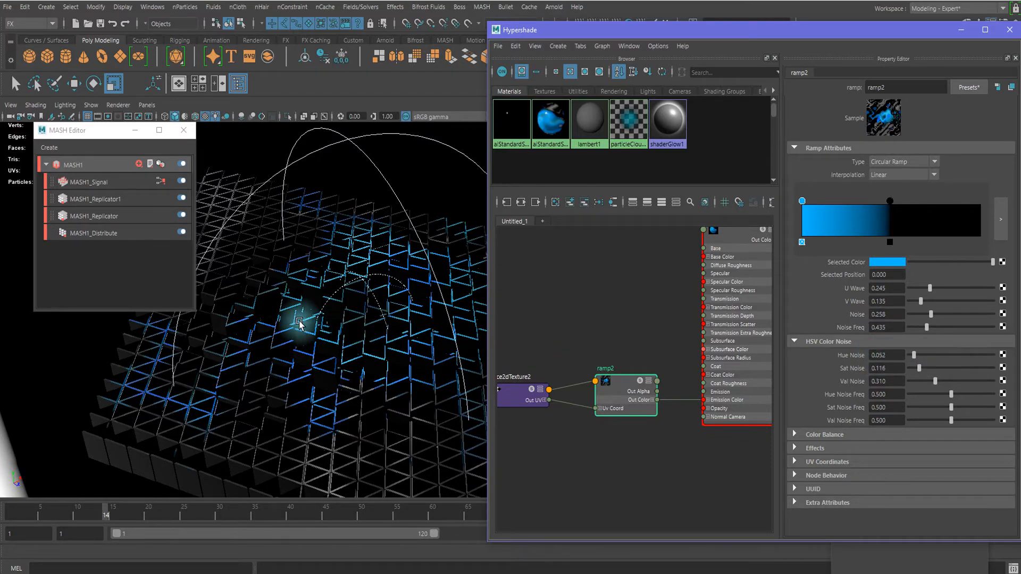
# - Check the color variation on the raised tiles and reduce the ramp's Hue Noise to 0.032
pyautogui.scroll(4, 320, 329)
pyautogui.keyDown('alt'); pyautogui.moveTo(349, 305); pyautogui.dragTo(379, 283); pyautogui.keyUp('alt')
pyautogui.scroll(-3, 395, 299)
pyautogui.scroll(5, 382, 340)
pyautogui.keyDown('alt'); pyautogui.moveTo(369, 331); pyautogui.dragTo(449, 301); pyautogui.keyUp('alt')
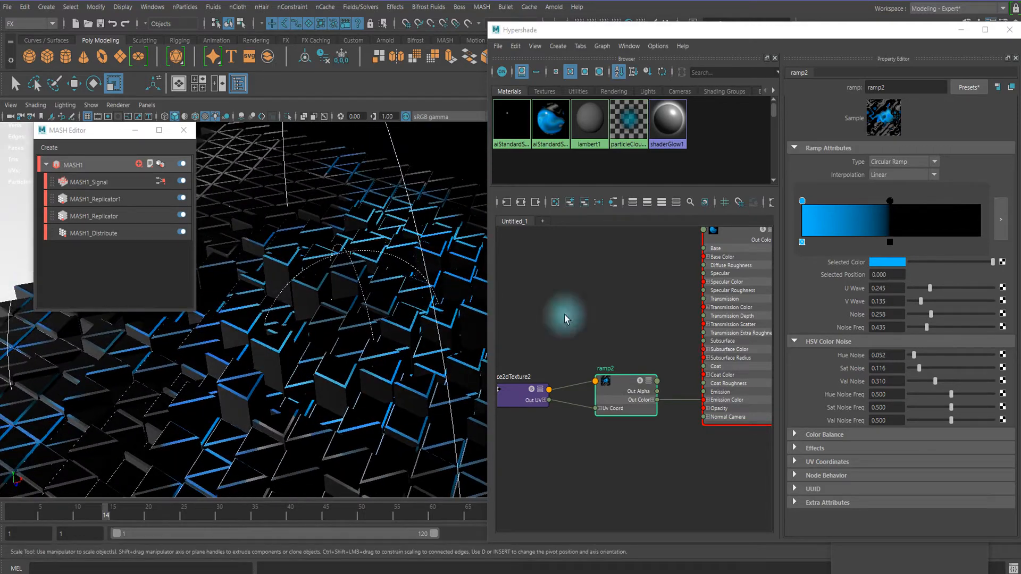
pyautogui.keyDown('ctrl'); pyautogui.moveTo(884, 360); pyautogui.dragTo(882, 358); pyautogui.keyUp('ctrl')
pyautogui.scroll(-5, 339, 350)
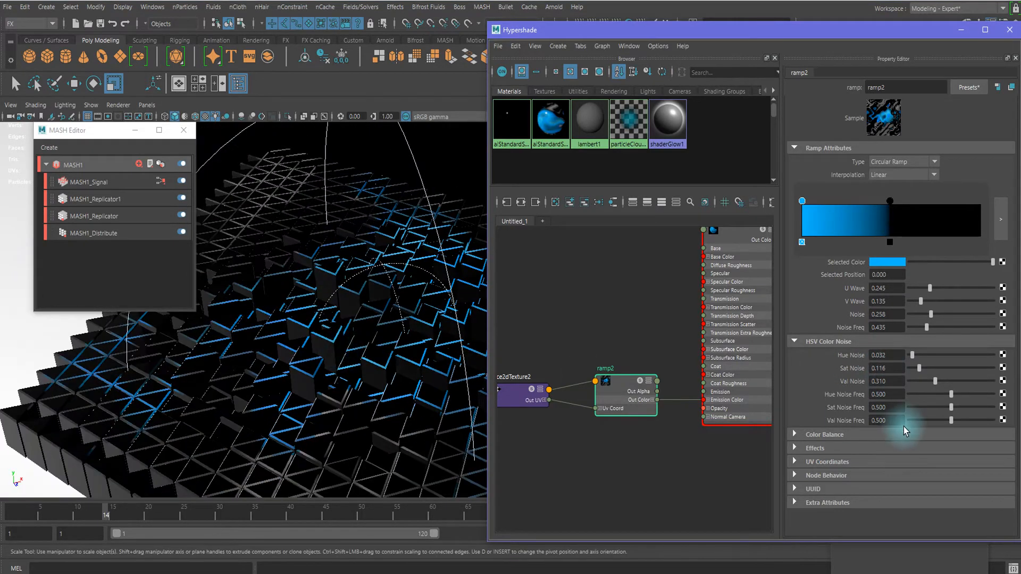
# - Turn on the viewport's resolution gate and frame the raised, blue-edged tiles close up
pyautogui.keyDown('alt'); pyautogui.moveTo(315, 337); pyautogui.dragTo(418, 298); pyautogui.keyUp('alt')
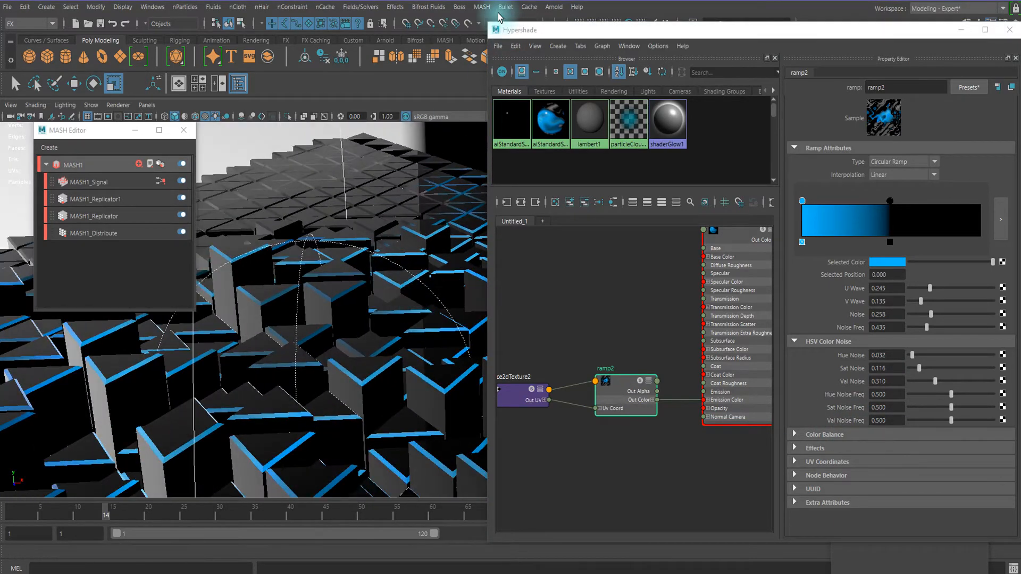
pyautogui.keyDown('alt'); pyautogui.moveTo(366, 259); pyautogui.dragTo(400, 229, button='middle'); pyautogui.keyUp('alt')
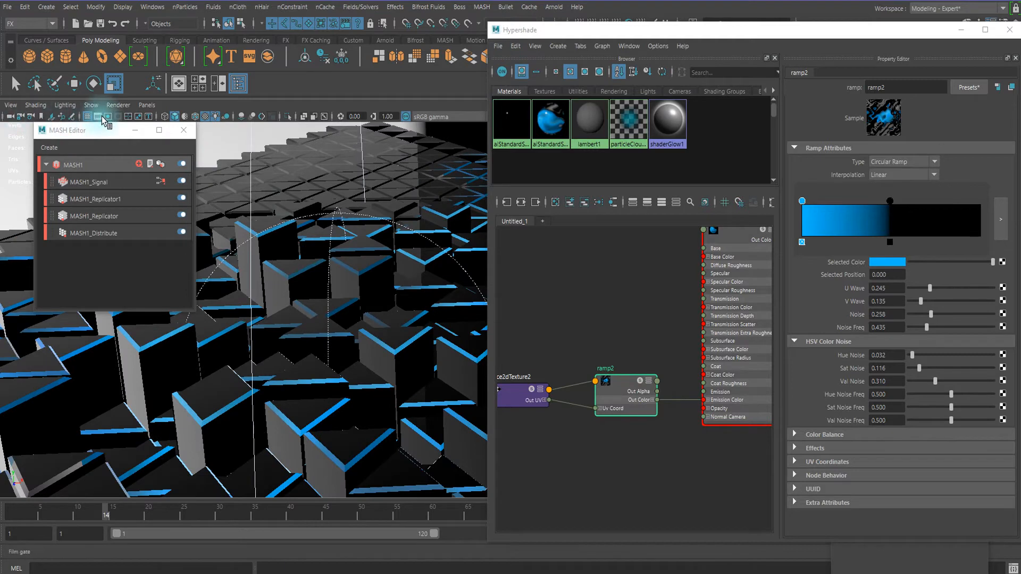
pyautogui.click(110, 116)
pyautogui.keyDown('alt'); pyautogui.moveTo(328, 240); pyautogui.dragTo(399, 228); pyautogui.keyUp('alt')
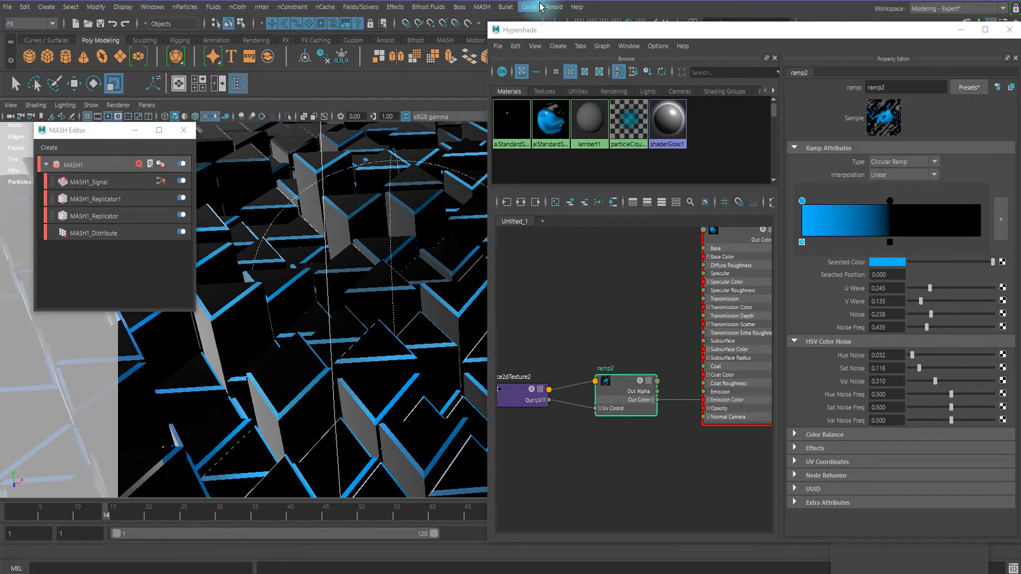
pyautogui.moveTo(540, 23); pyautogui.dragTo(614, 45)
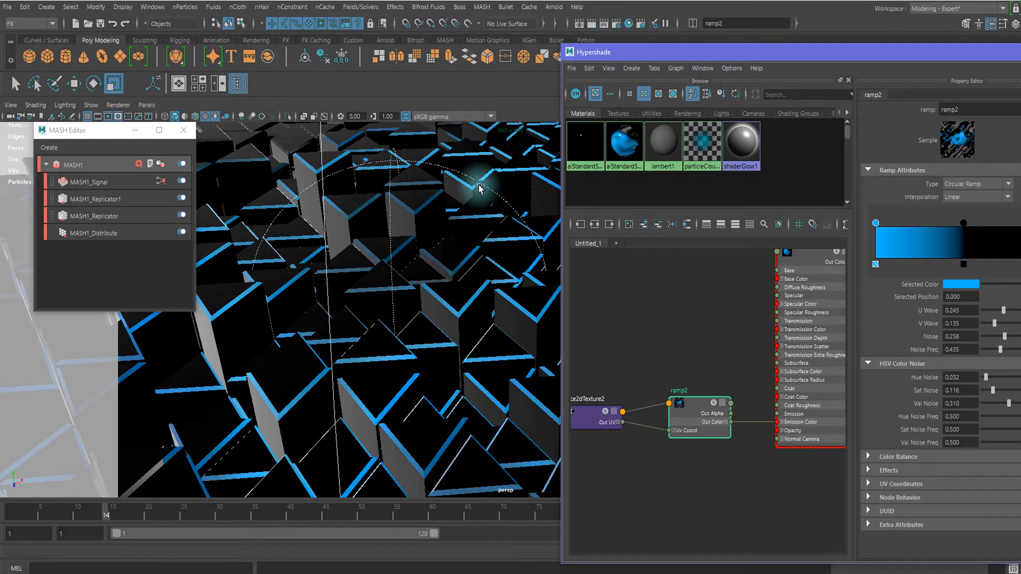
# - Select the sky dome light and set its Camera visibility to 0
pyautogui.keyDown('alt'); pyautogui.moveTo(287, 207); pyautogui.dragTo(351, 229); pyautogui.keyUp('alt')
pyautogui.click(279, 194)
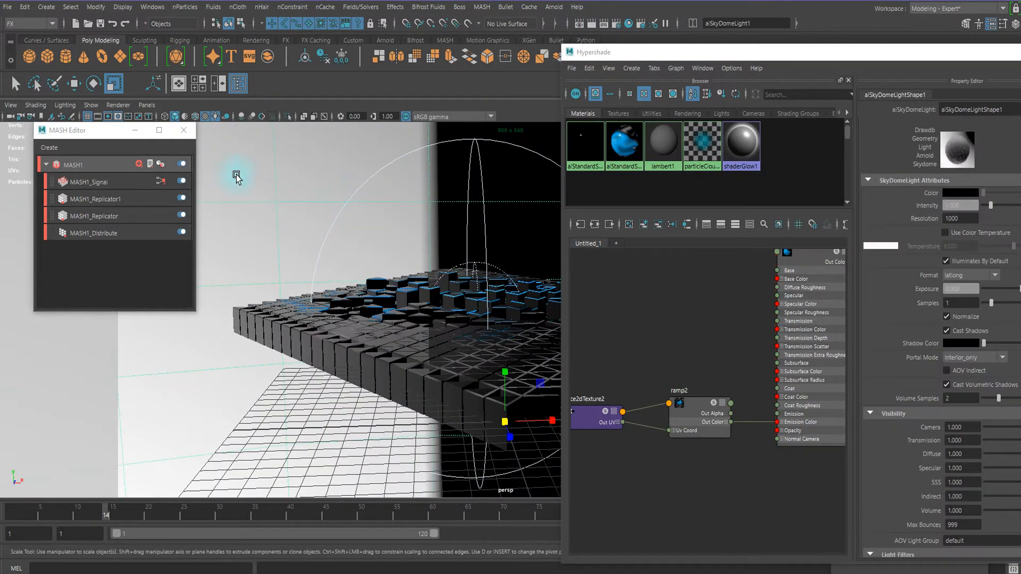
pyautogui.moveTo(725, 52); pyautogui.dragTo(661, 30)
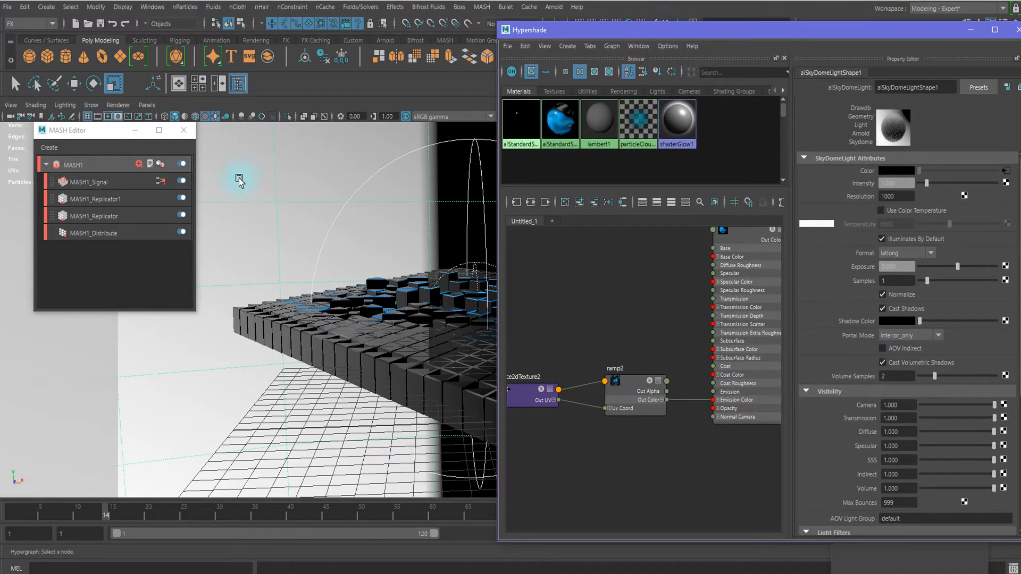
pyautogui.moveTo(735, 31); pyautogui.dragTo(680, 23)
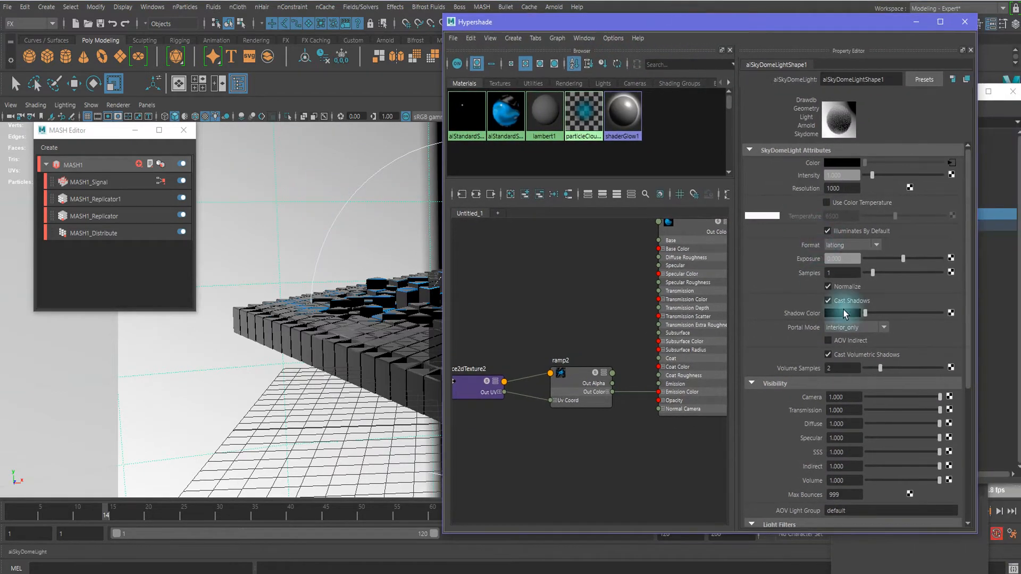
pyautogui.moveTo(879, 396); pyautogui.dragTo(787, 397)
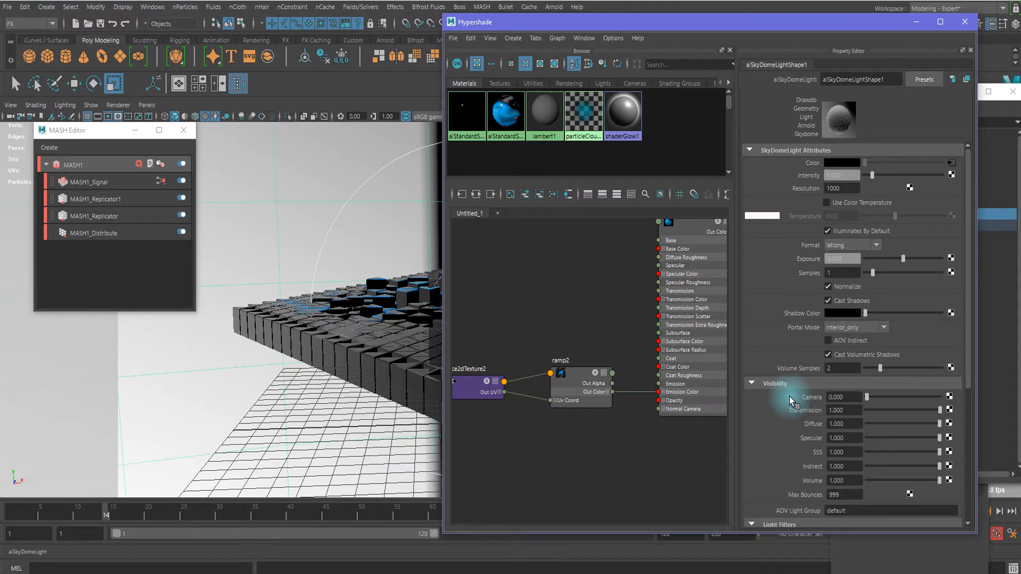
# - Set the sky dome light's viewport Sky Radius to 0
pyautogui.scroll(-5, 851, 400)
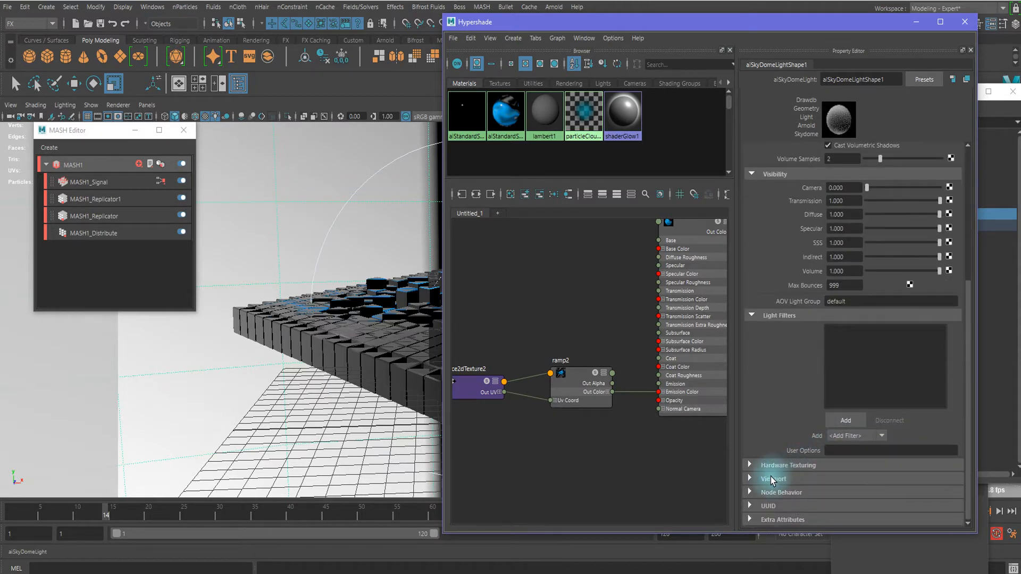
pyautogui.click(772, 479)
pyautogui.click(849, 464)
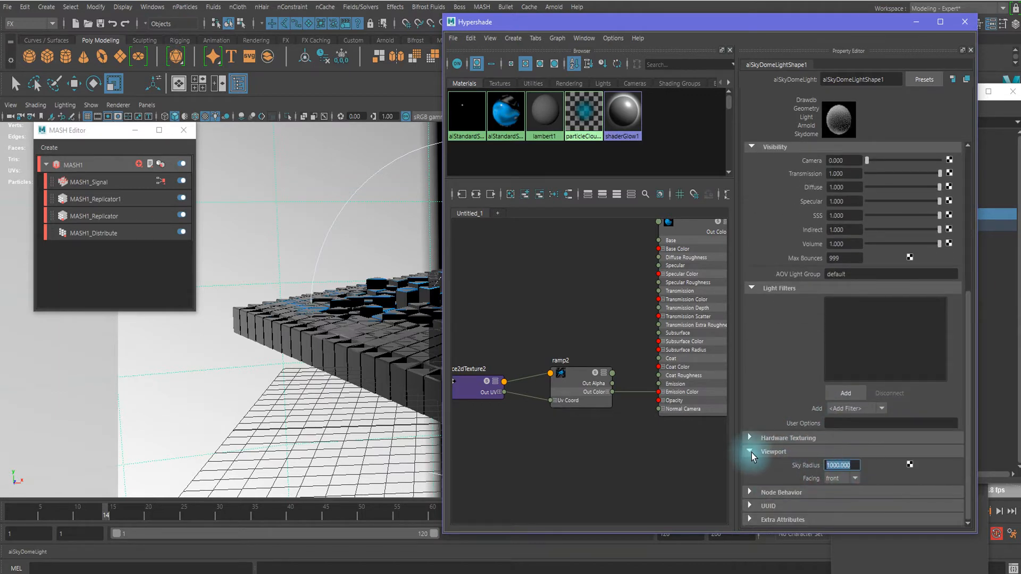
pyautogui.write('0')
pyautogui.press('Return')
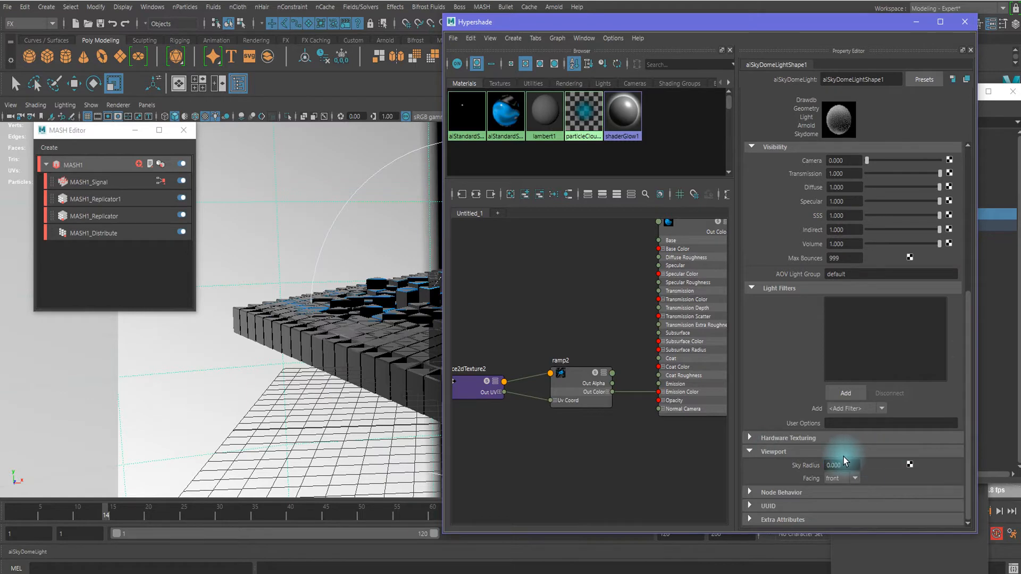
# - Frame the raised, blue-edged tiles close up and run an Arnold test render of the current view
pyautogui.keyDown('alt'); pyautogui.moveTo(336, 256); pyautogui.dragTo(320, 267); pyautogui.keyUp('alt')
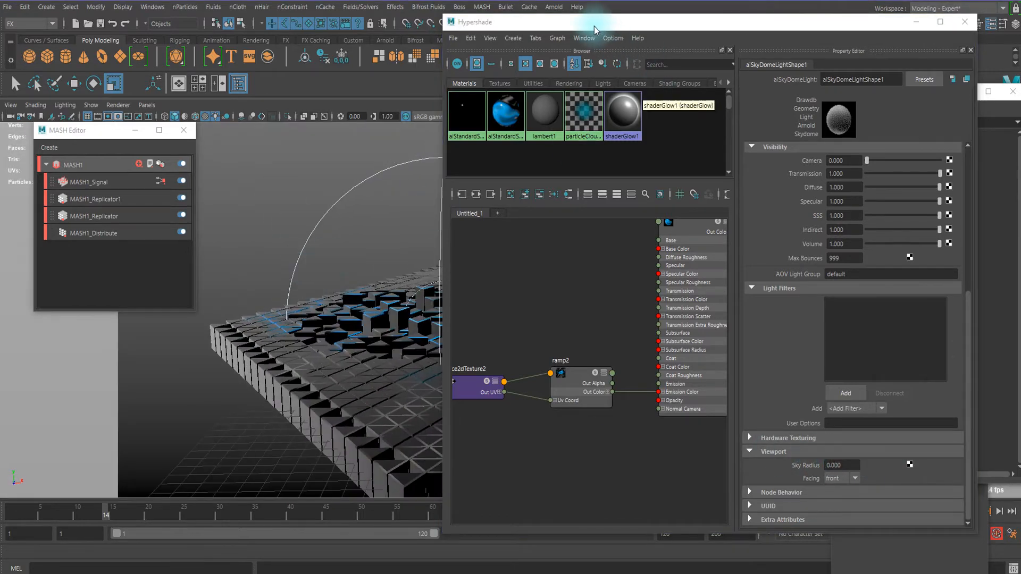
pyautogui.moveTo(594, 25); pyautogui.dragTo(779, 70)
pyautogui.scroll(5, 388, 272)
pyautogui.scroll(6, 388, 274)
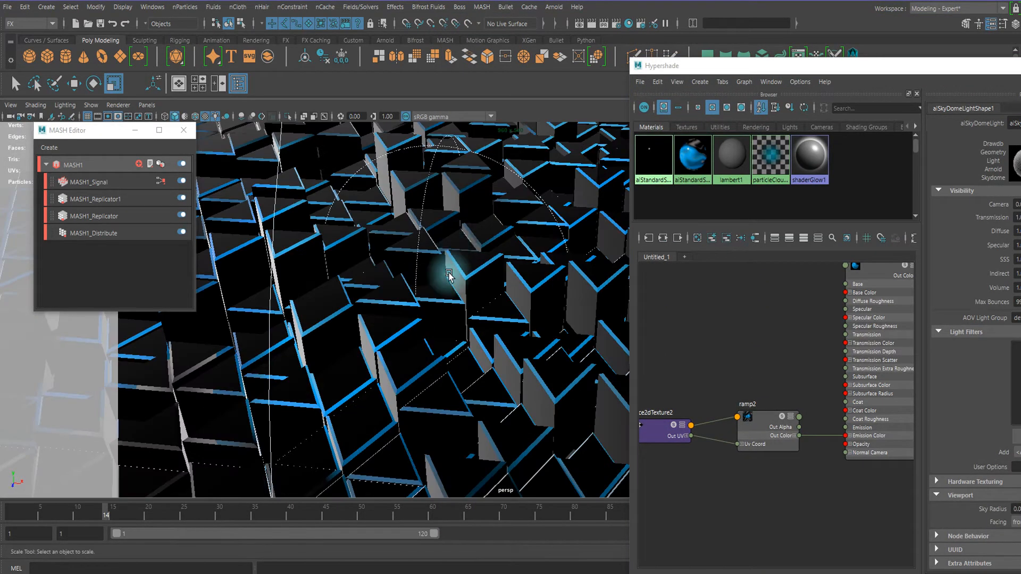
pyautogui.click(553, 7)
pyautogui.click(562, 26)
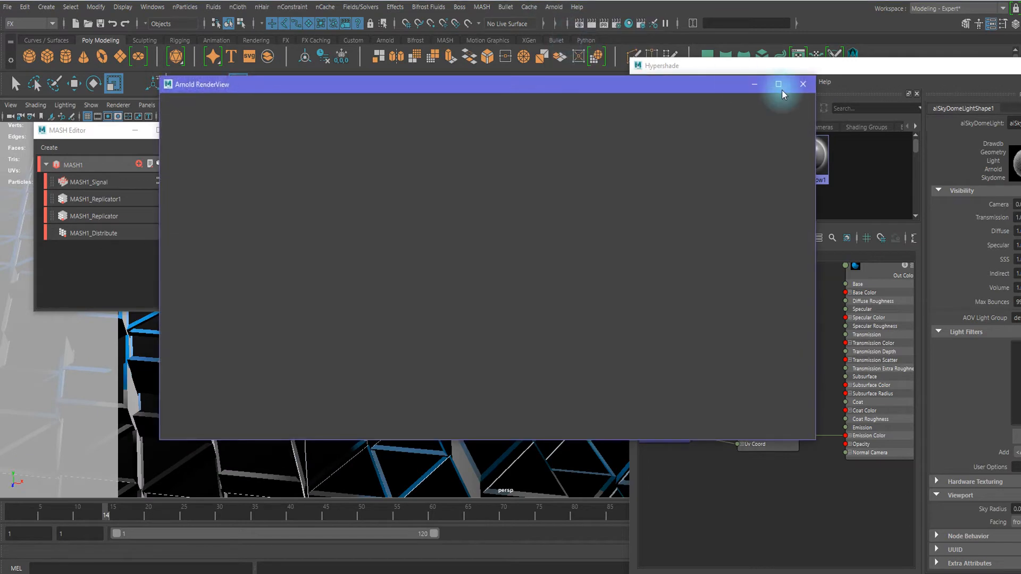
pyautogui.click(789, 79)
pyautogui.click(623, 26)
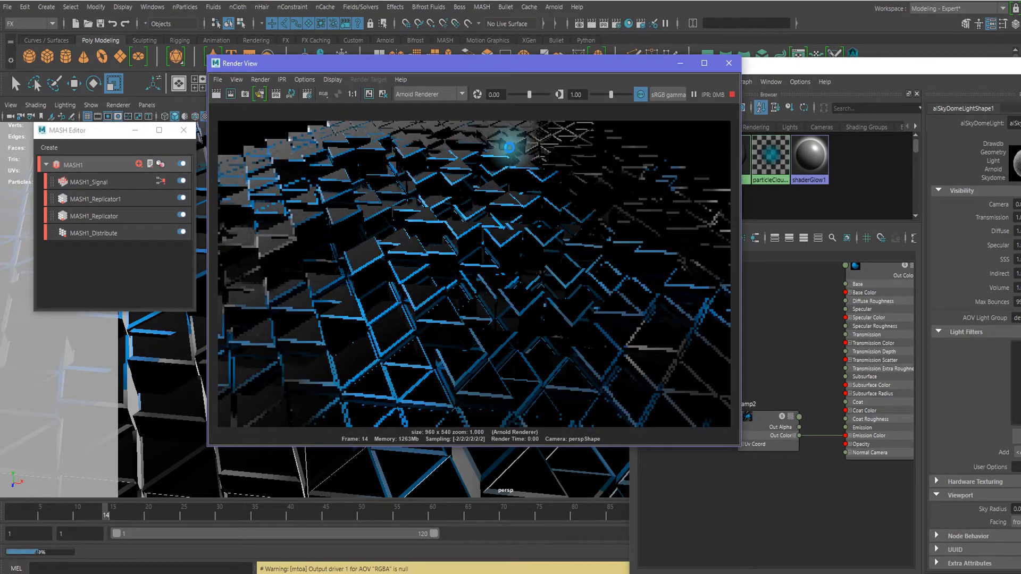
pyautogui.scroll(2, 509, 147)
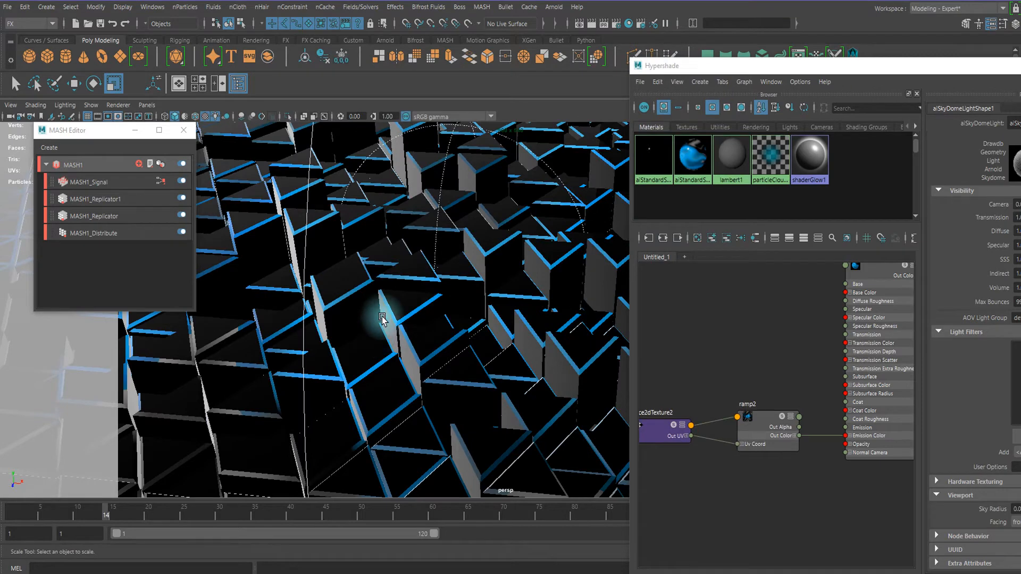
# - Clear the workspace by closing the MASH Editor and Outliner, leaving the Attribute Editor beside the viewport
pyautogui.moveTo(704, 65); pyautogui.dragTo(230, 91)
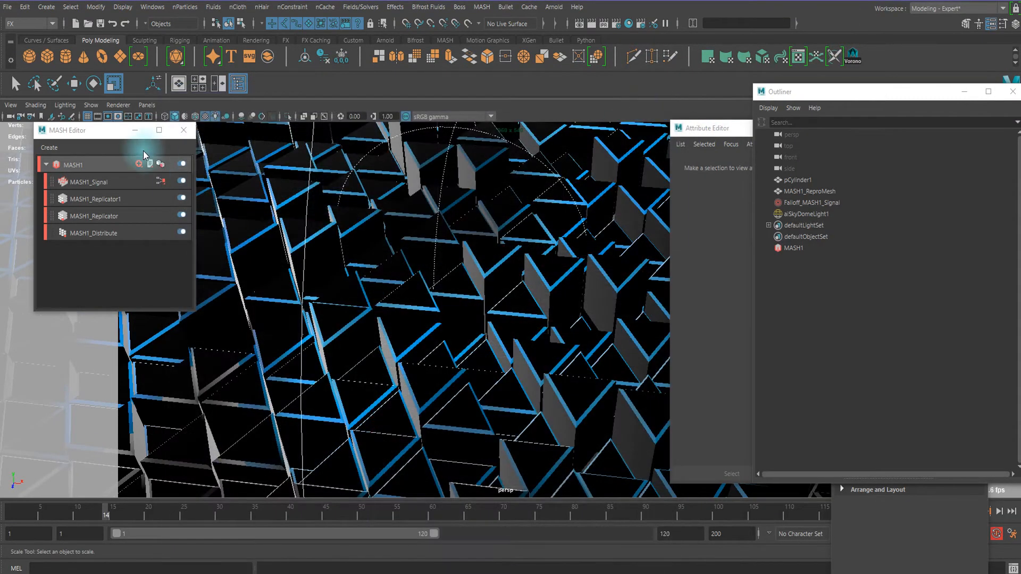
pyautogui.click(184, 130)
pyautogui.click(1013, 92)
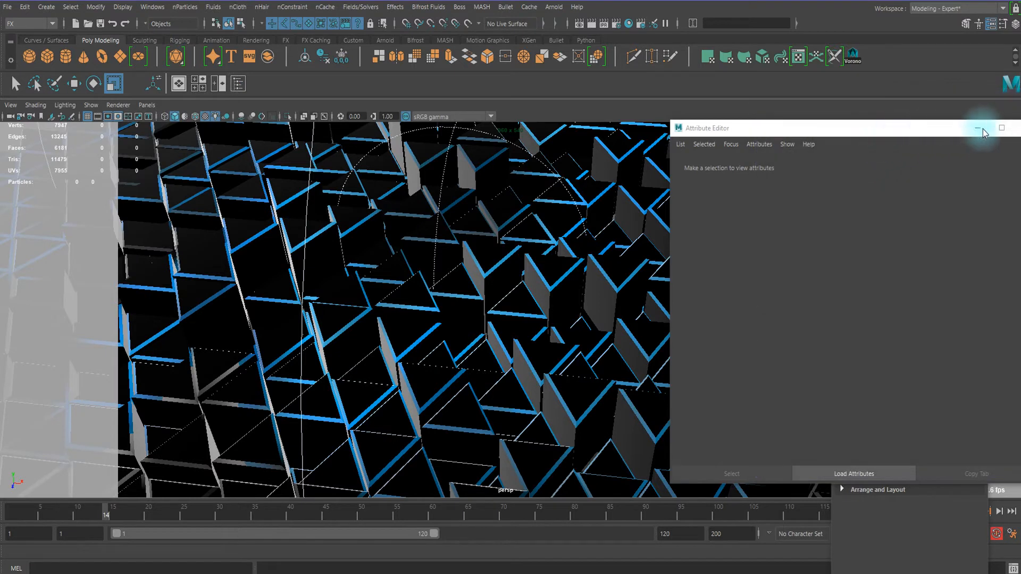
pyautogui.moveTo(981, 129); pyautogui.dragTo(895, 134)
pyautogui.moveTo(795, 139); pyautogui.dragTo(824, 135)
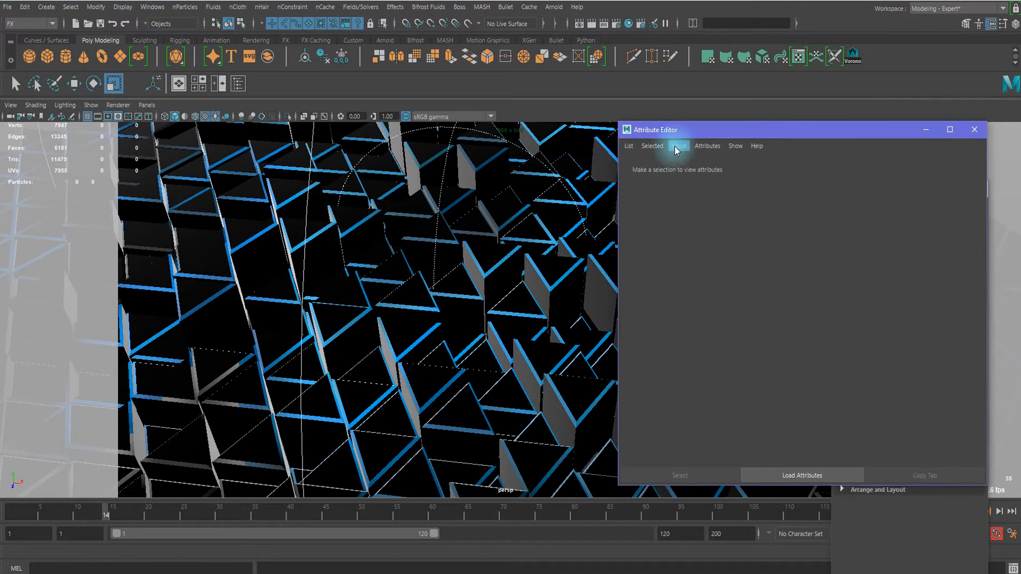
# - Add emission and RGBA to the active AOVs in the render settings and enable Denoise on the RGBA AOV
pyautogui.click(618, 23)
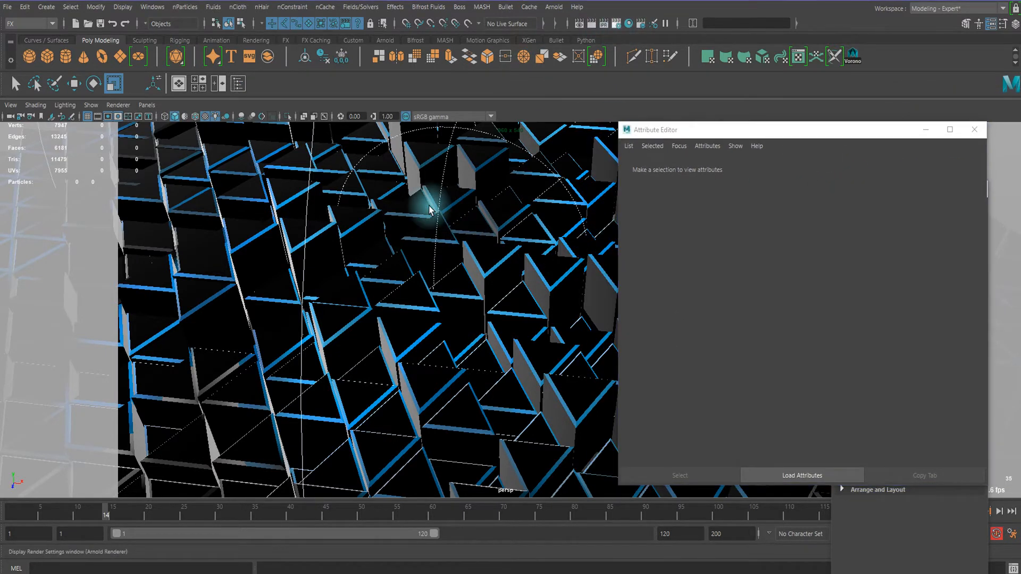
pyautogui.moveTo(243, 42); pyautogui.dragTo(356, 46)
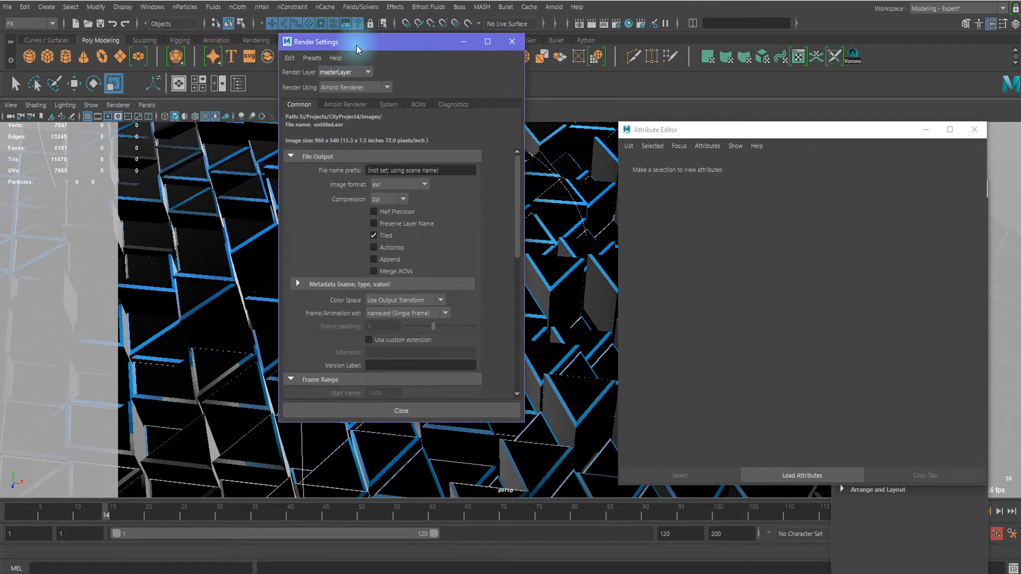
pyautogui.click(418, 105)
pyautogui.scroll(-2, 313, 223)
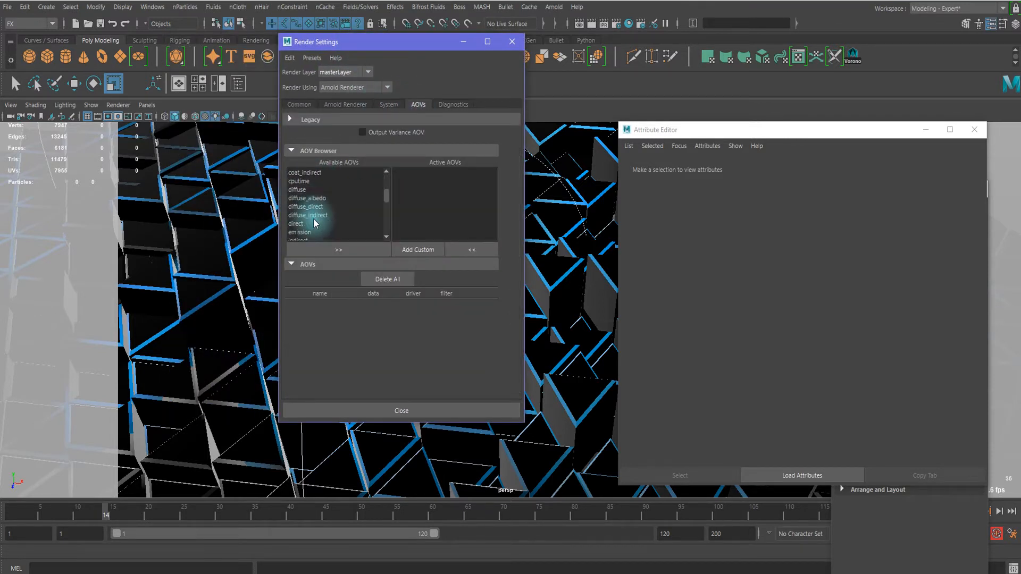
pyautogui.click(329, 249)
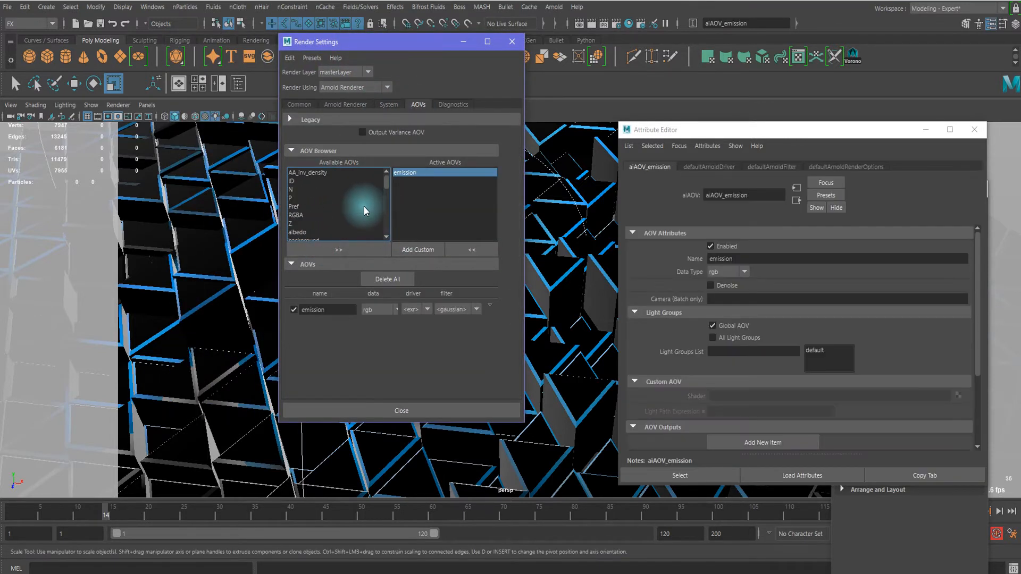
pyautogui.click(317, 215)
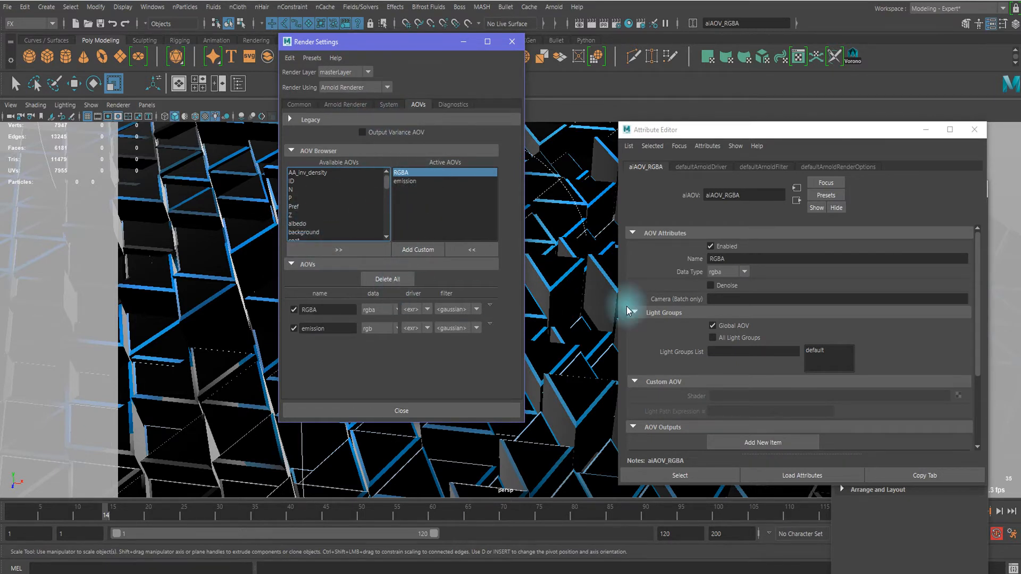
pyautogui.click(719, 287)
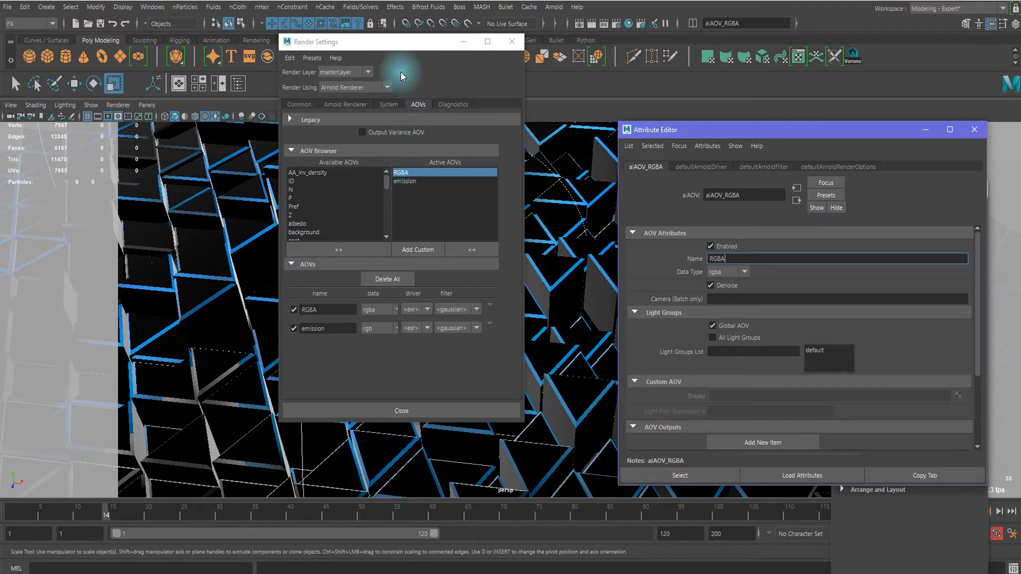
# - Set Arnold's Camera (AA), Diffuse, Specular, Transmission, SSS and Volume Indirect samples all to 1
pyautogui.moveTo(370, 43); pyautogui.dragTo(730, 95)
pyautogui.scroll(-3, 489, 372)
pyautogui.scroll(3, 447, 295)
pyautogui.moveTo(447, 294)
pyautogui.keyDown('alt'); pyautogui.mouseDown()
pyautogui.moveTo(526, 301)
pyautogui.moveTo(483, 296)
pyautogui.moveTo(462, 306)
pyautogui.mouseUp(); pyautogui.keyUp('alt')
pyautogui.keyDown('alt'); pyautogui.moveTo(461, 305); pyautogui.dragTo(526, 181, button='middle'); pyautogui.keyUp('alt')
pyautogui.moveTo(835, 101); pyautogui.dragTo(859, 103)
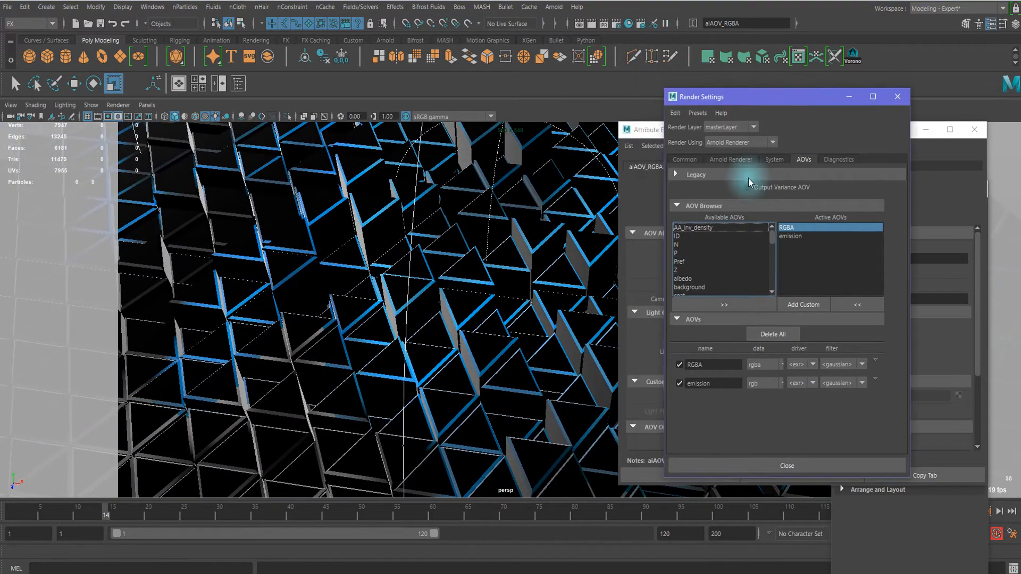
pyautogui.click(746, 164)
pyautogui.click(797, 253)
pyautogui.click(796, 266)
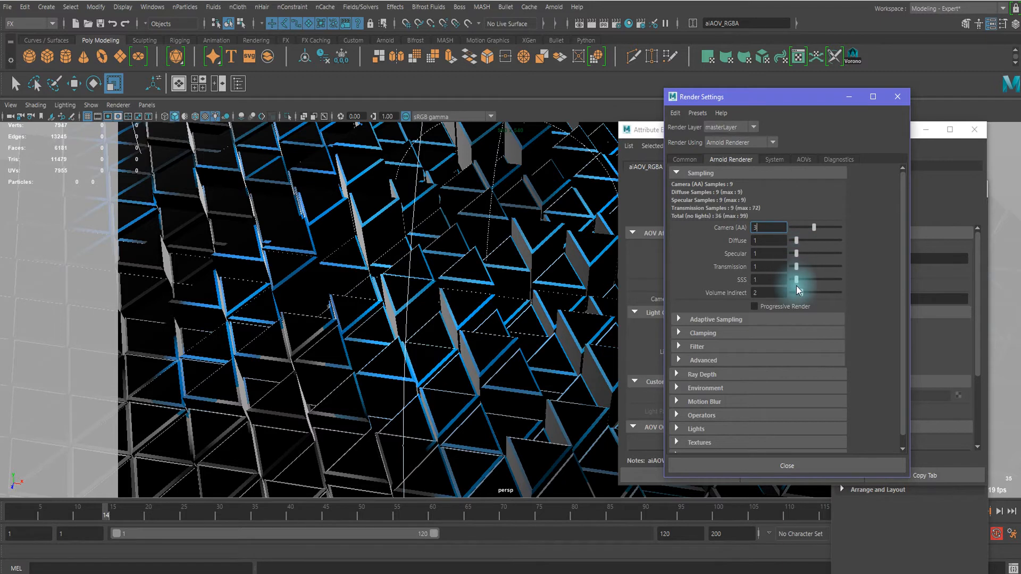
pyautogui.moveTo(808, 226); pyautogui.dragTo(804, 227)
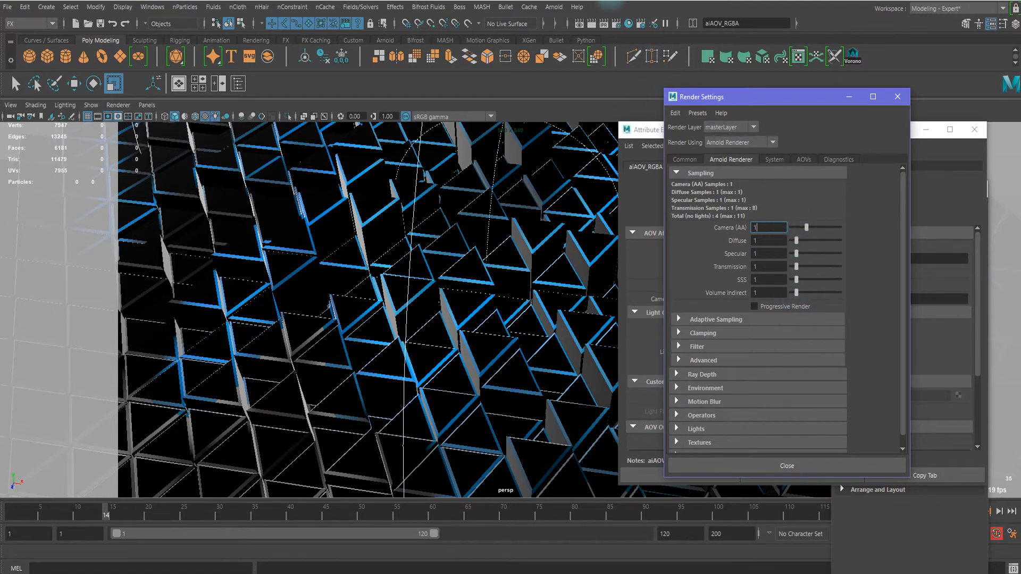
# - Render the current frame with Arnold and examine the blue edges in the result up close
pyautogui.click(554, 7)
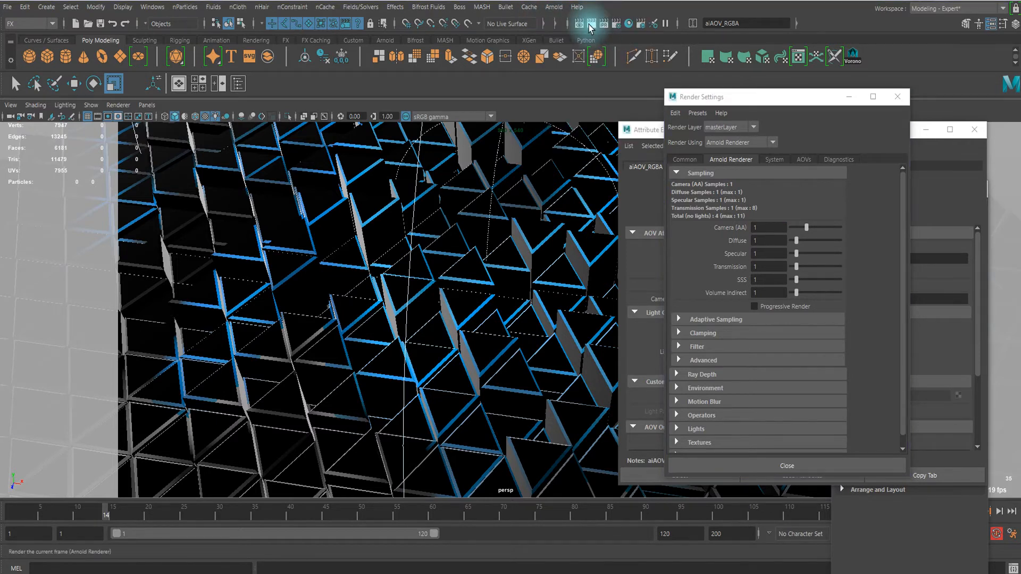
pyautogui.click(591, 25)
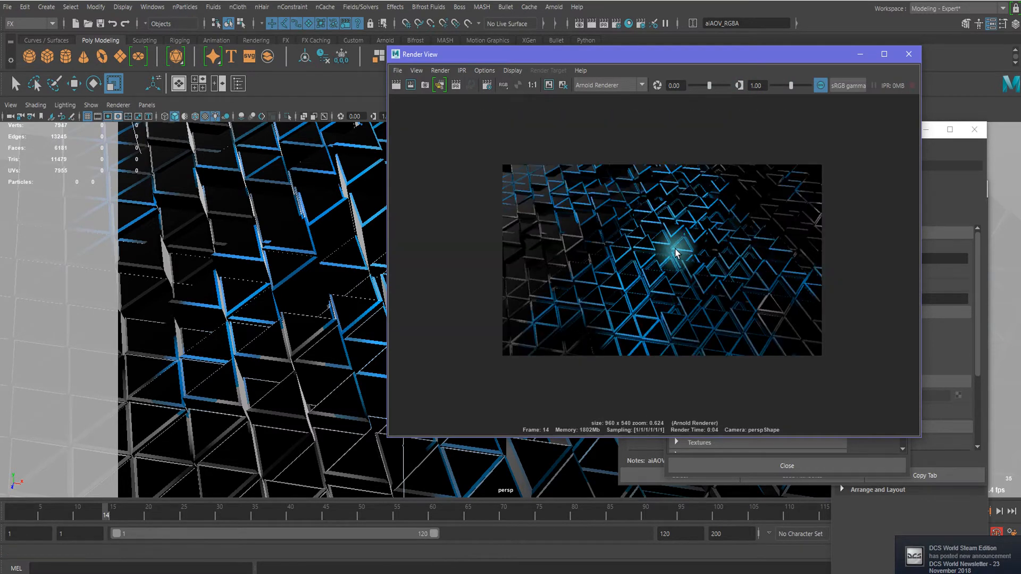
pyautogui.scroll(5, 675, 255)
pyautogui.scroll(-4, 586, 182)
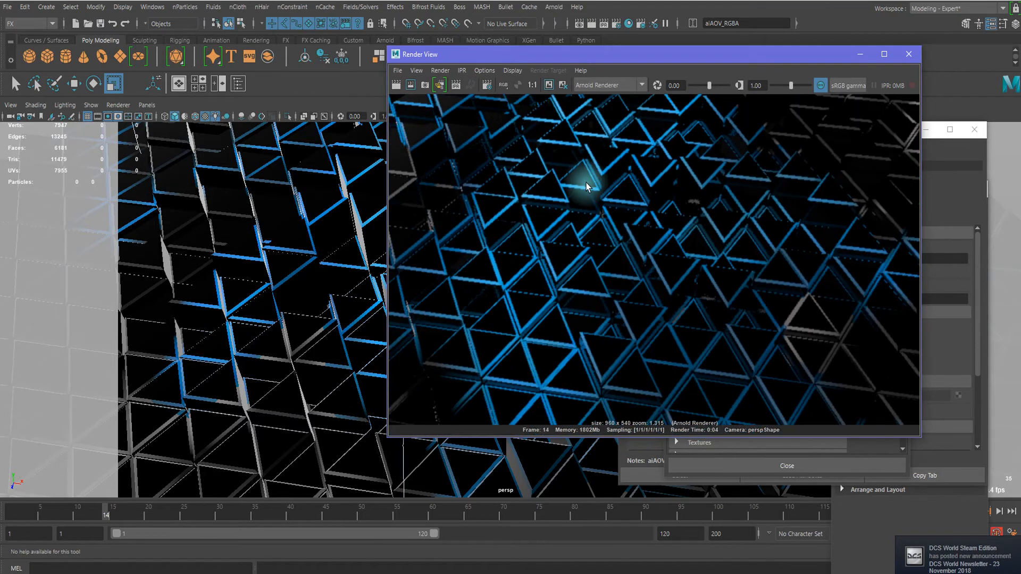
pyautogui.scroll(4, 586, 182)
pyautogui.scroll(-3, 586, 178)
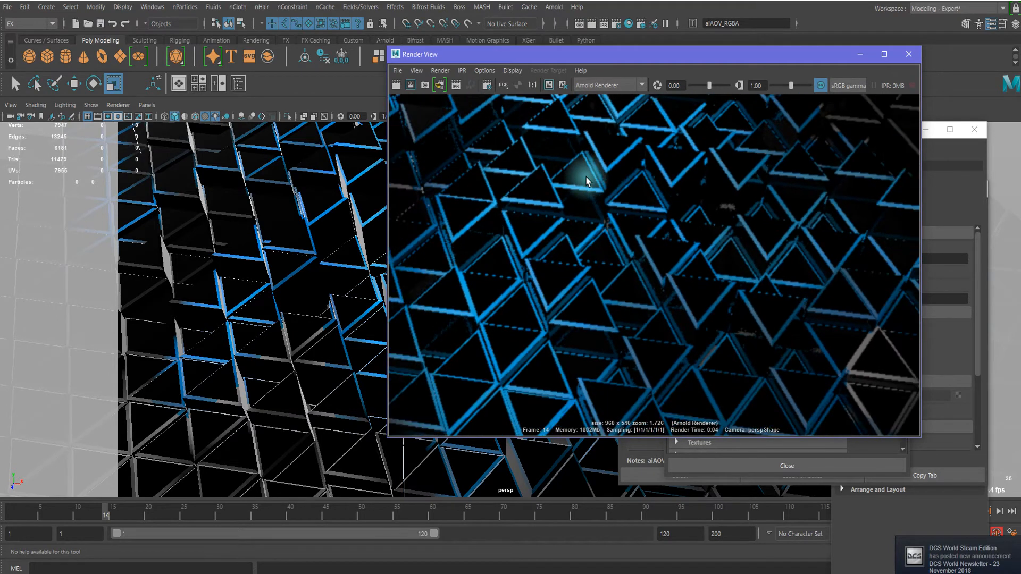
pyautogui.scroll(-2, 569, 210)
pyautogui.scroll(-3, 547, 196)
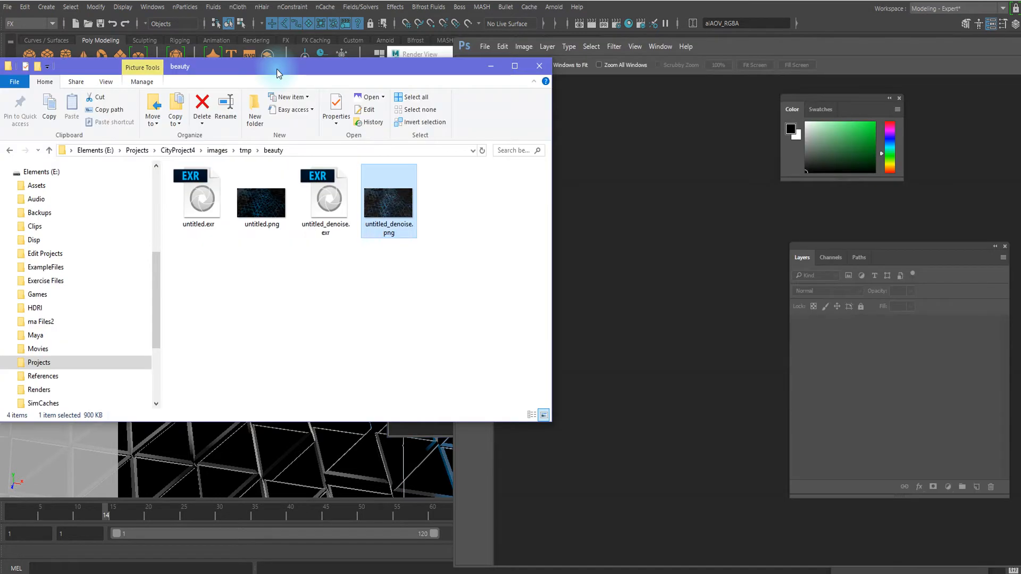
# - Switch to File Explorer, open untitled_denoise.png from the CityProject4 images/tmp/beauty folder and compare it with the previous image in the viewer
pyautogui.moveTo(276, 69); pyautogui.dragTo(286, 66)
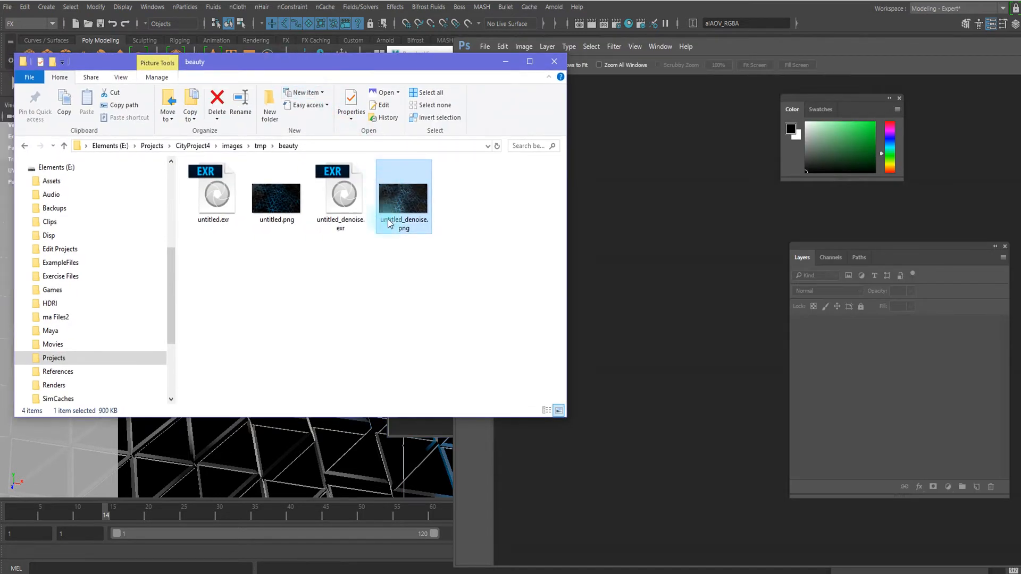
pyautogui.click(276, 264)
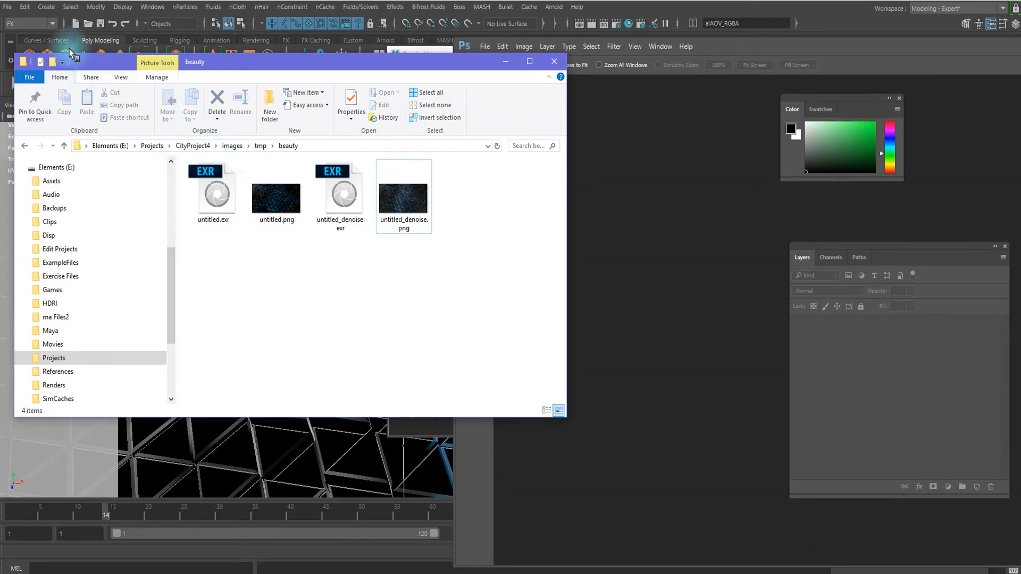
pyautogui.click(13, 8)
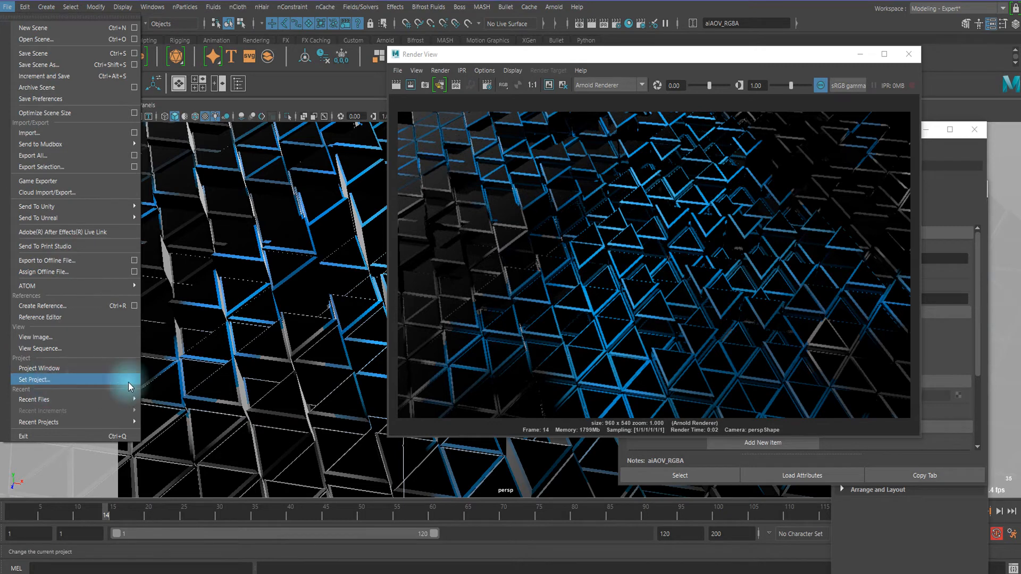
pyautogui.click(243, 573)
pyautogui.click(208, 537)
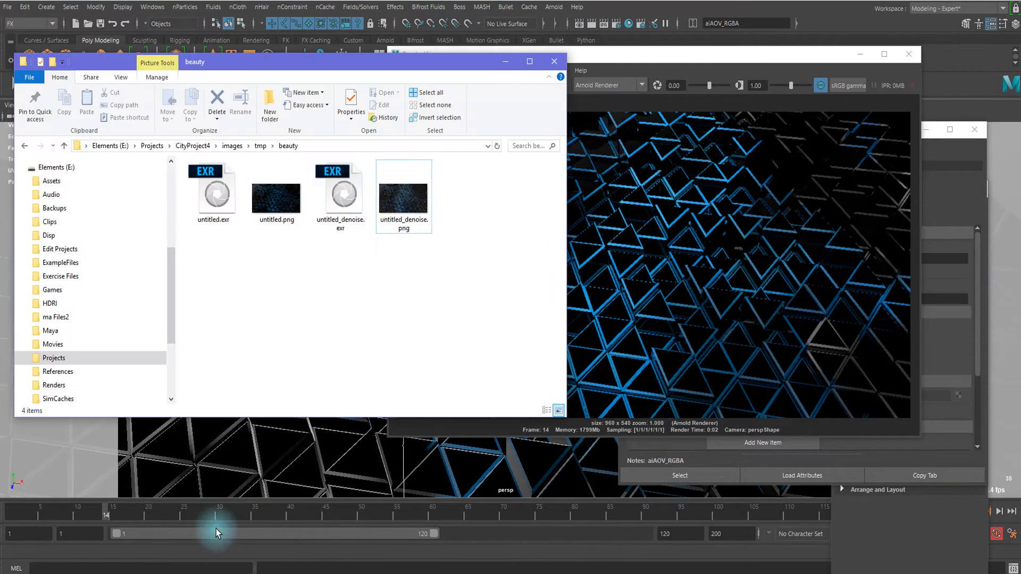
pyautogui.doubleClick(401, 198)
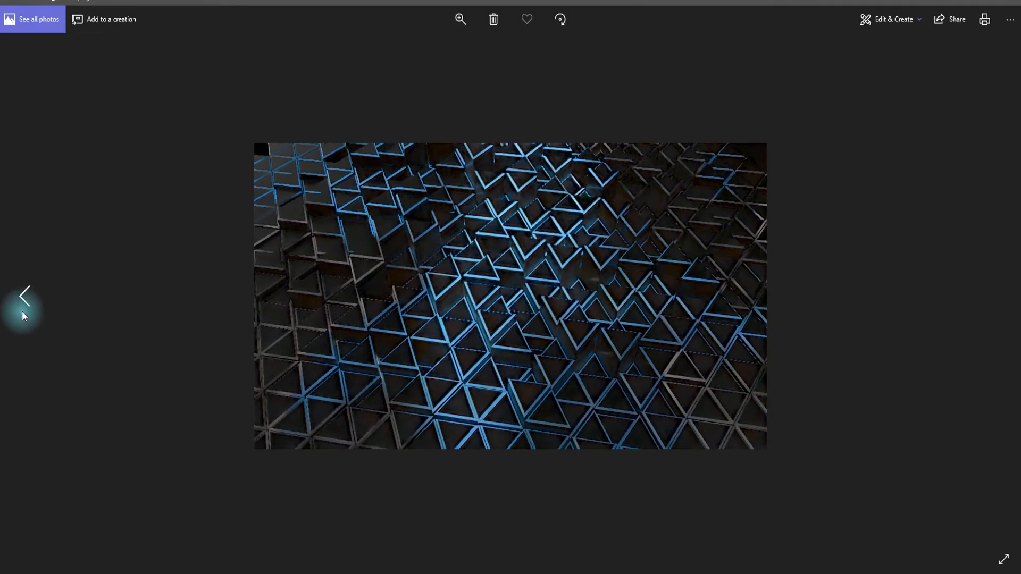
pyautogui.click(28, 308)
pyautogui.scroll(2, 481, 324)
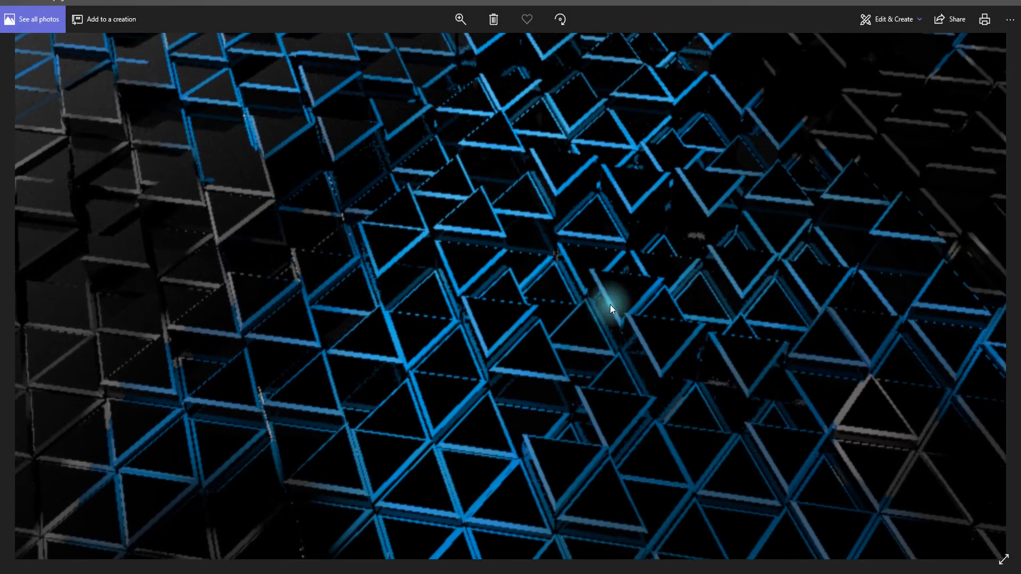
# - Compare the denoised render with the neighbouring beauty image in the photo viewer
pyautogui.scroll(-2, 967, 310)
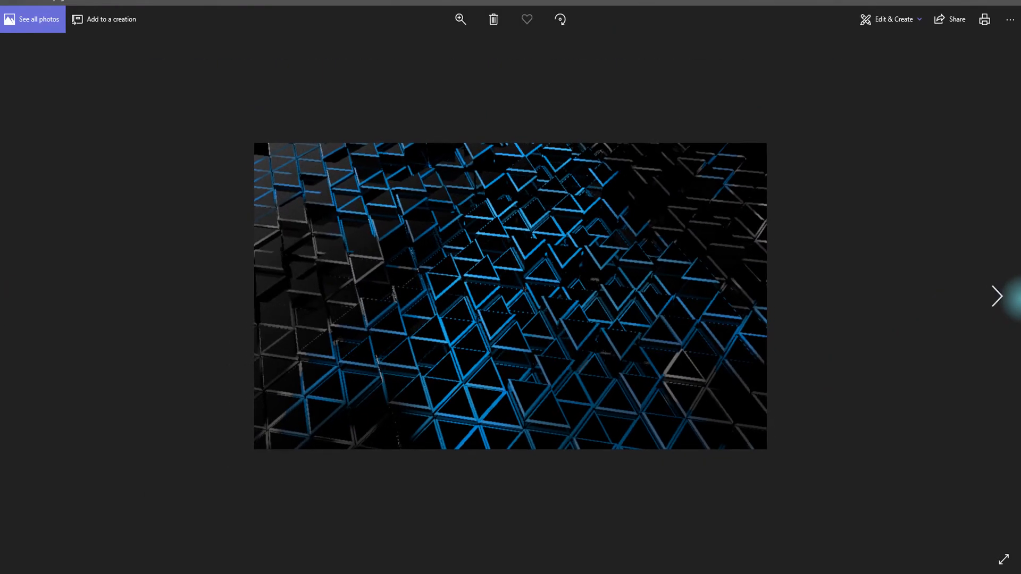
pyautogui.click(1006, 298)
pyautogui.scroll(2, 598, 219)
# - Close the viewer, open the beauty folder's untitled.png in Photoshop, and browse File Explorer to the emission folder
pyautogui.click(1008, 1)
pyautogui.click(276, 196)
pyautogui.click(578, 573)
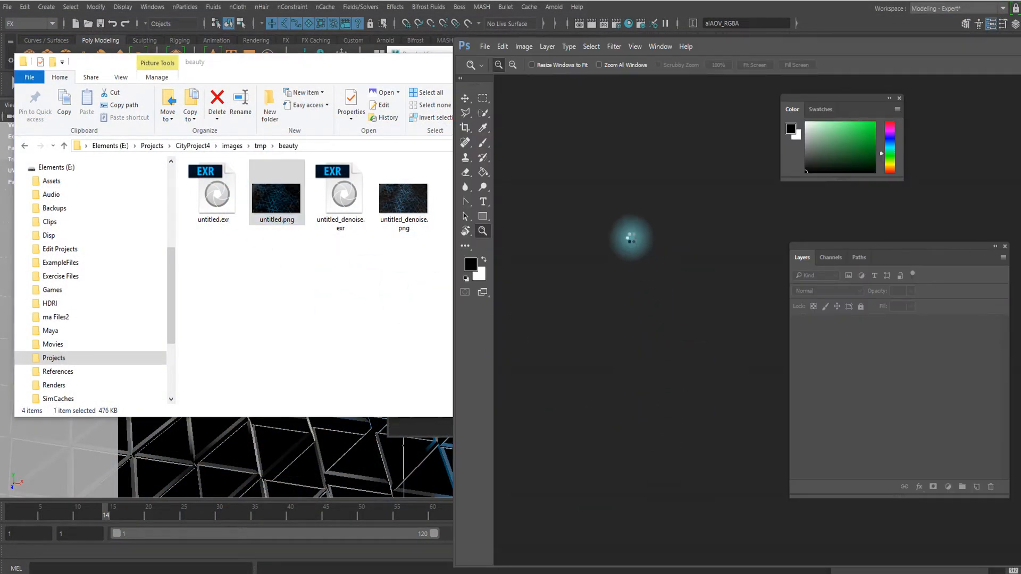
pyautogui.click(260, 147)
pyautogui.doubleClick(239, 191)
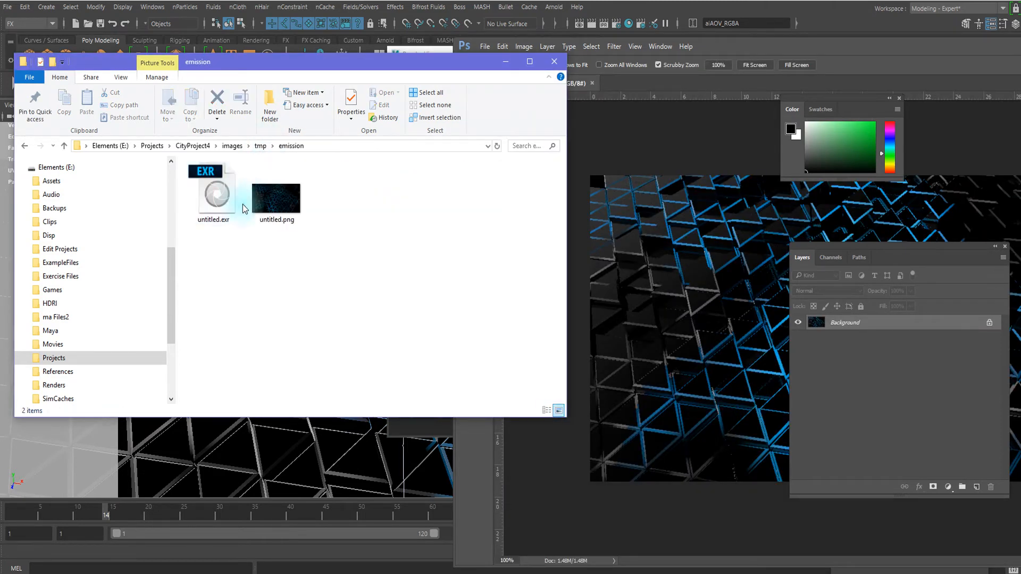
pyautogui.click(276, 199)
pyautogui.click(870, 365)
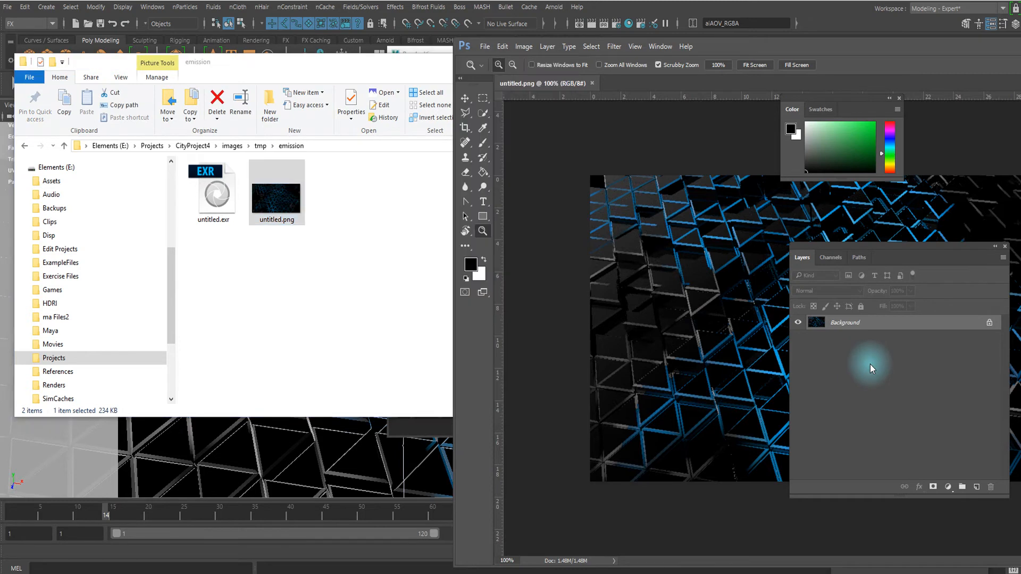
pyautogui.moveTo(769, 46); pyautogui.dragTo(359, 27)
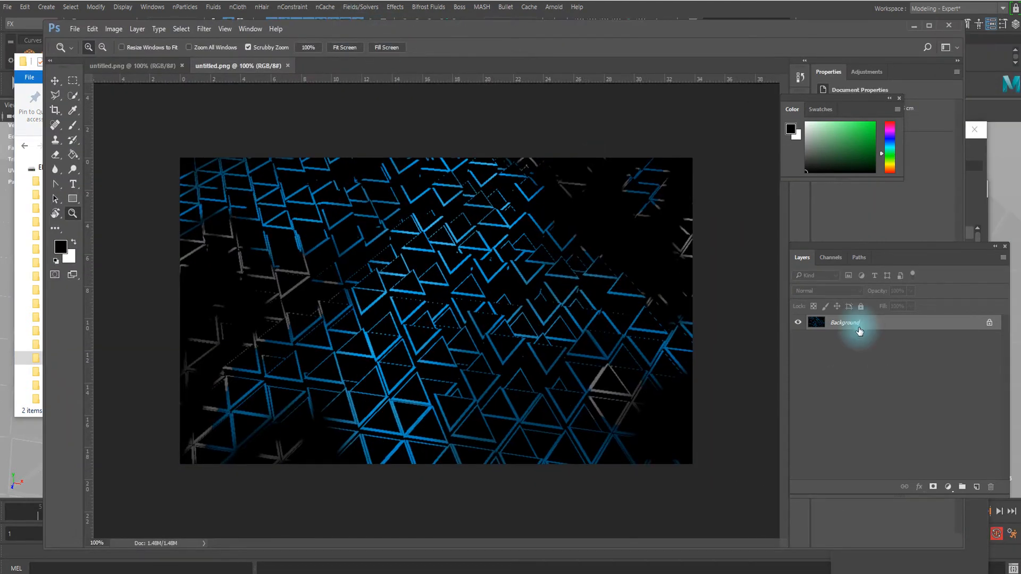
pyautogui.click(287, 65)
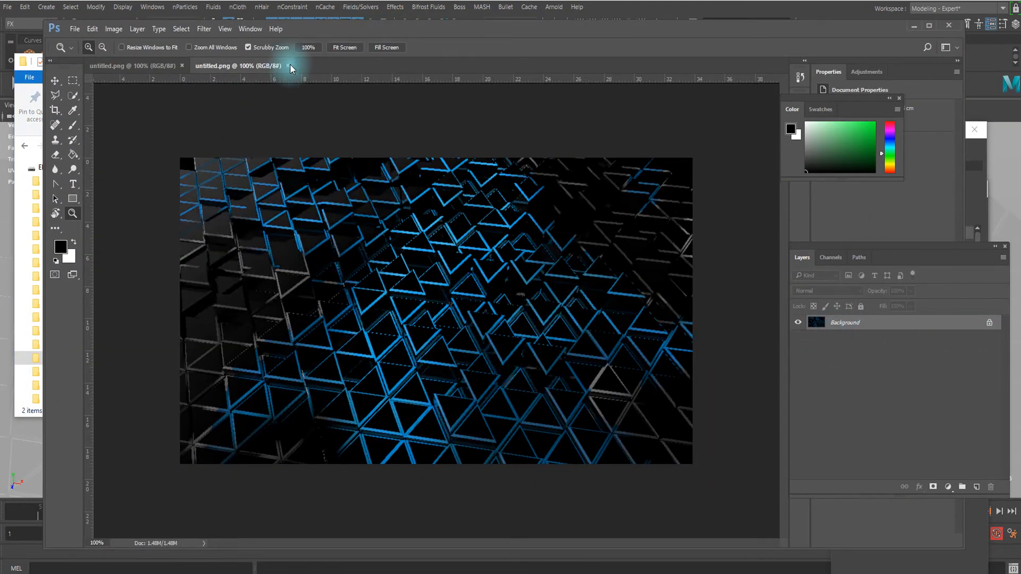
# - Unlock the Background layer and place untitled.png from the emission folder as a new layer above it
pyautogui.click(988, 323)
pyautogui.moveTo(368, 32); pyautogui.dragTo(704, 113)
pyautogui.moveTo(273, 198); pyautogui.dragTo(658, 332)
pyautogui.press('Return')
pyautogui.moveTo(674, 113); pyautogui.dragTo(281, 44)
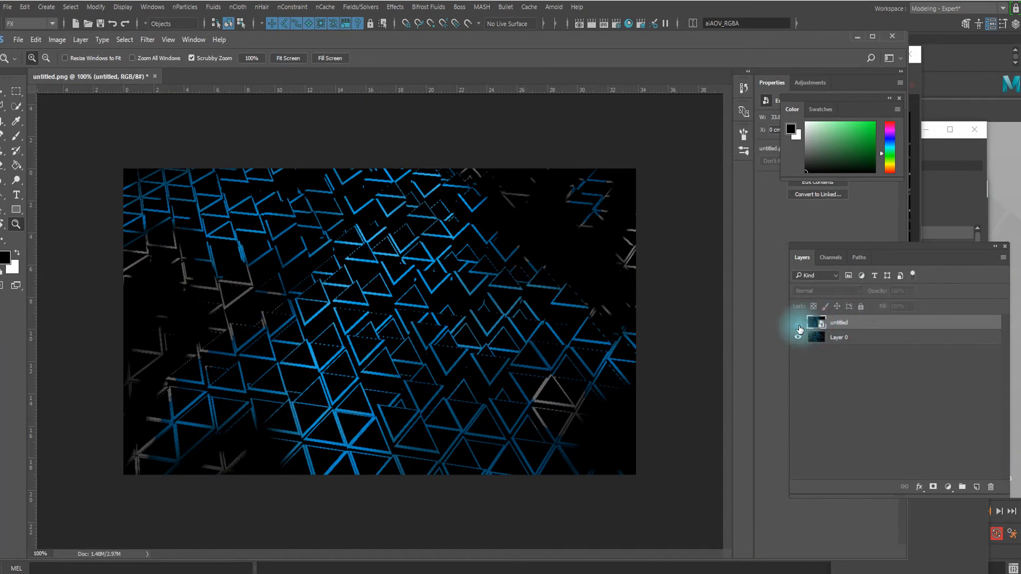
# - Toggle the emission layer's visibility to compare it with the beauty image underneath
pyautogui.click(799, 326)
pyautogui.click(798, 325)
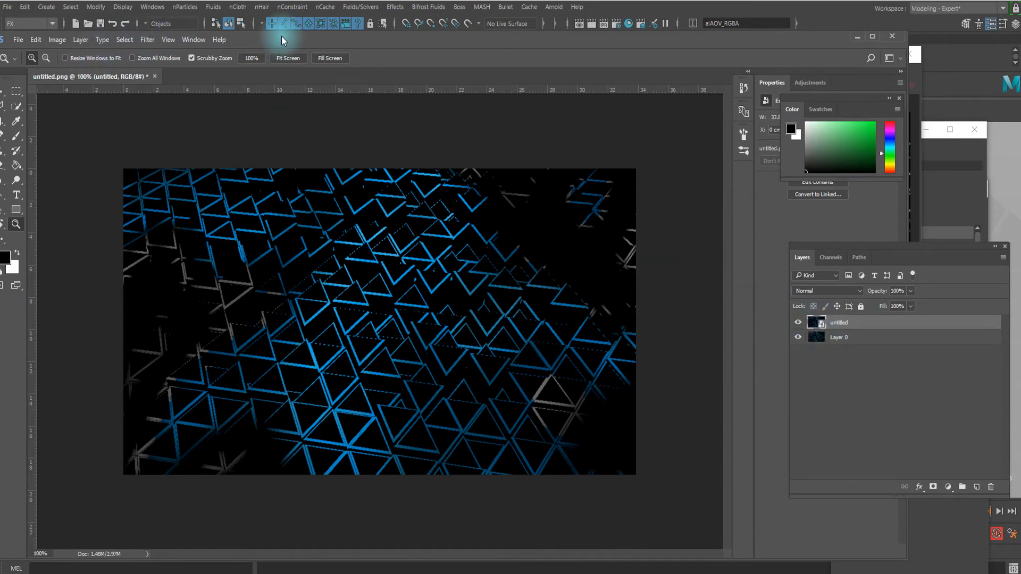
pyautogui.moveTo(284, 40); pyautogui.dragTo(340, 47)
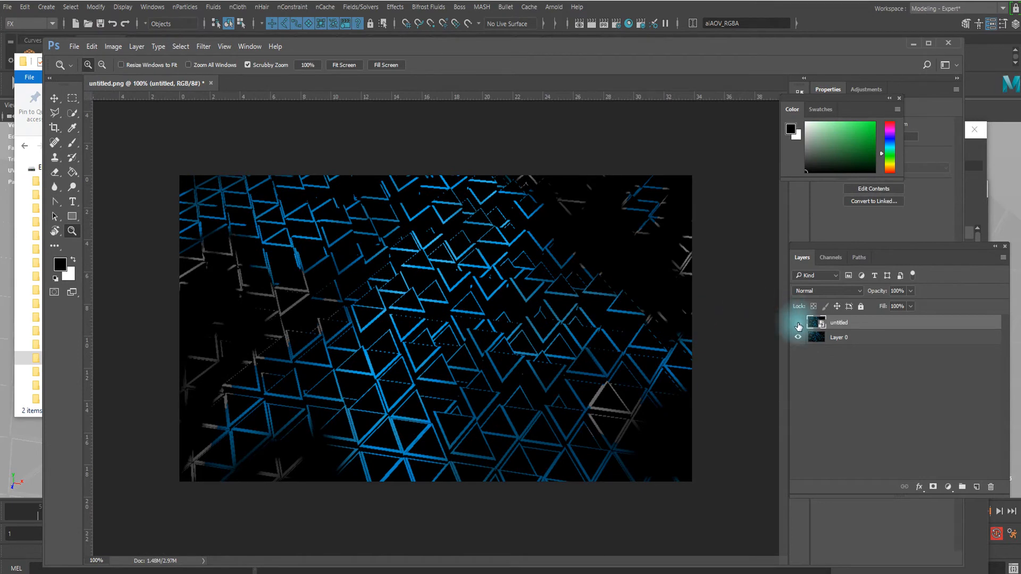
pyautogui.click(798, 325)
pyautogui.moveTo(436, 313)
pyautogui.mouseDown()
pyautogui.moveTo(481, 325)
pyautogui.moveTo(445, 326)
pyautogui.mouseUp()
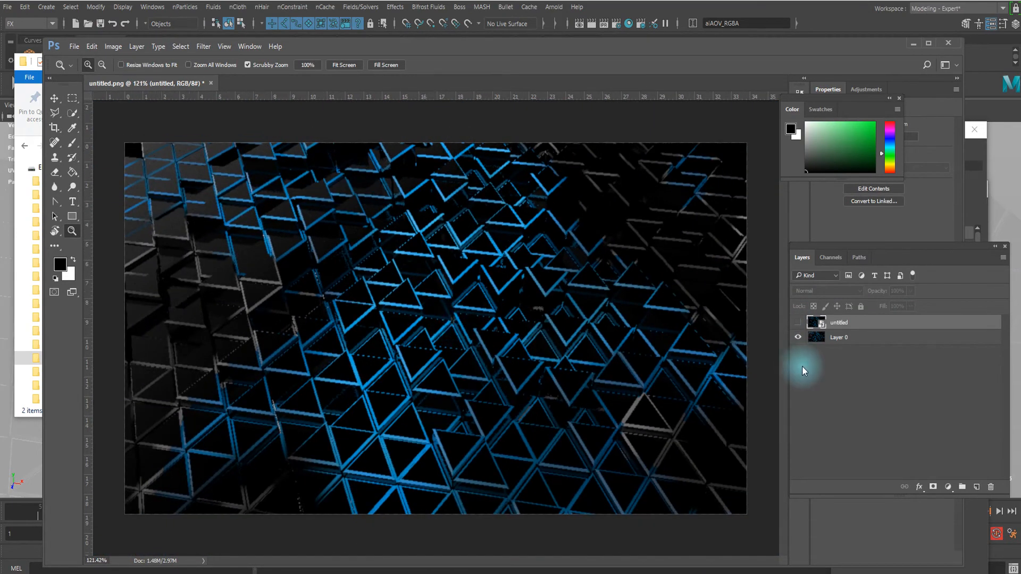
pyautogui.click(798, 323)
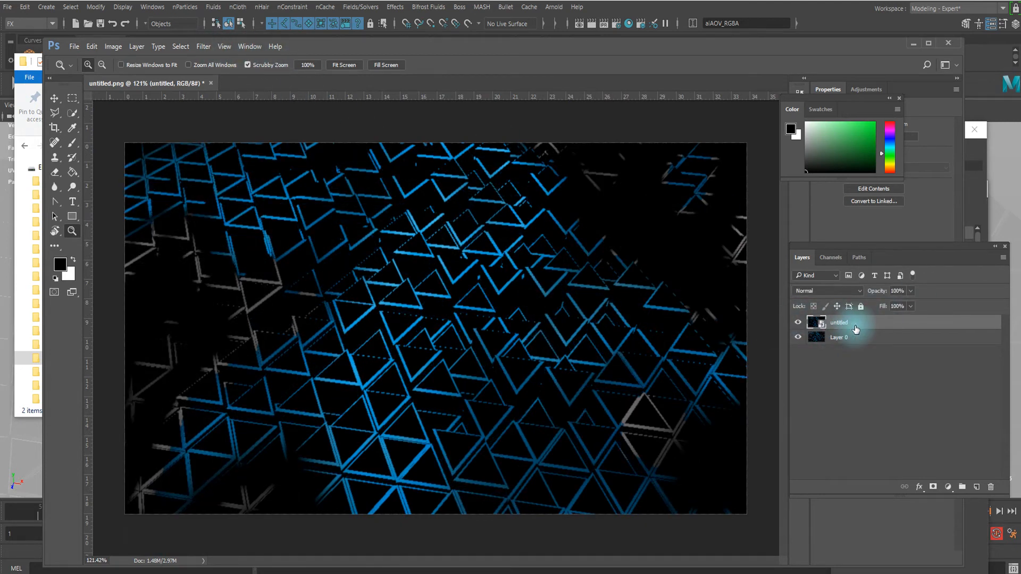
# - Apply a Motion Blur filter to the emission layer with angle 0° and a distance of 21 pixels
pyautogui.click(204, 46)
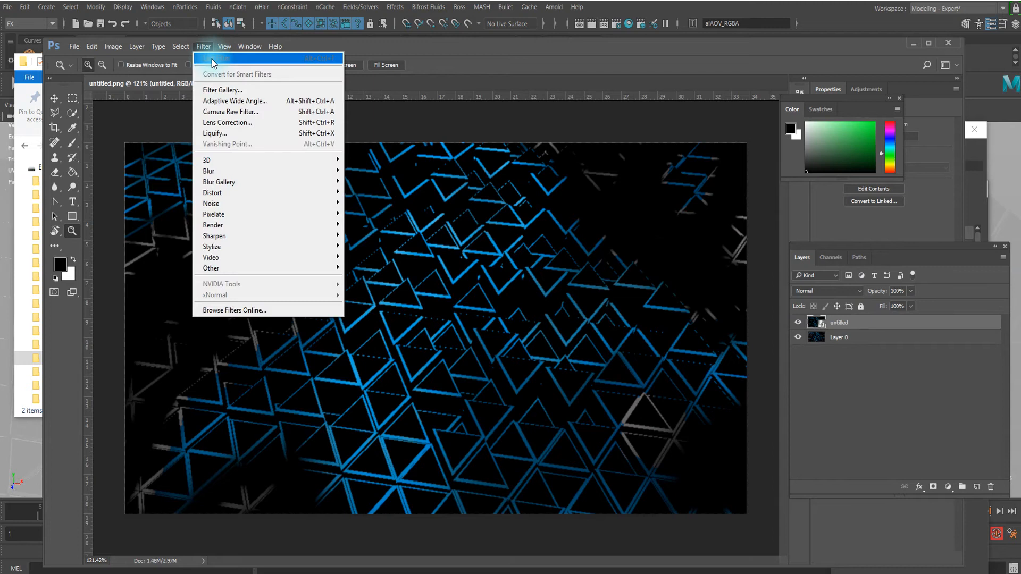
pyautogui.moveTo(227, 173)
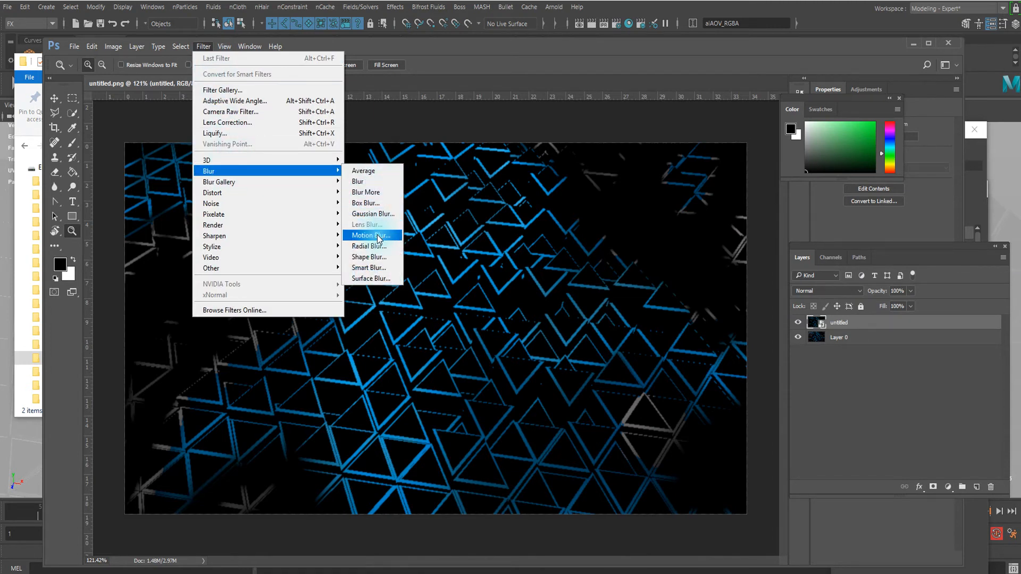
pyautogui.click(379, 239)
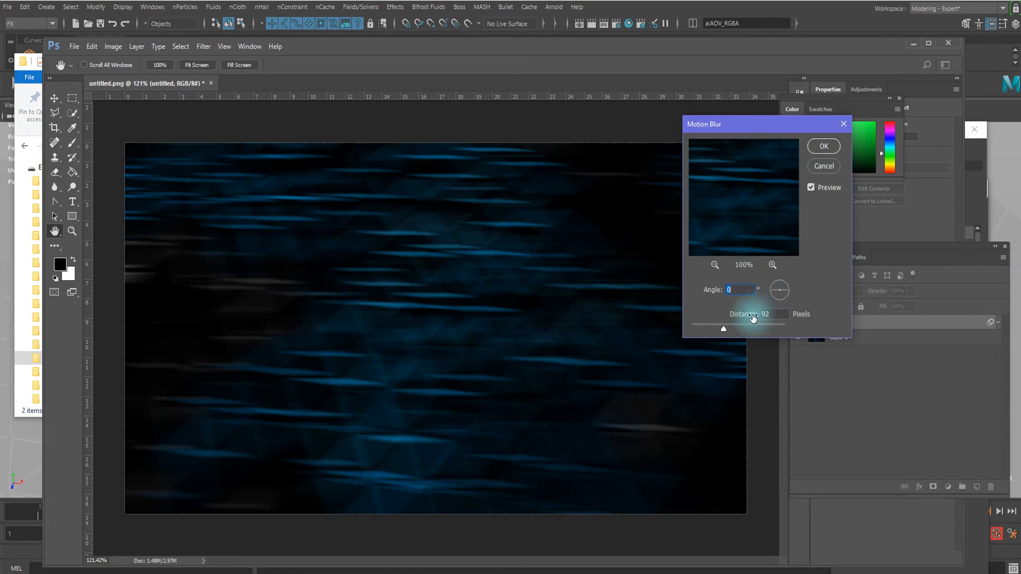
pyautogui.moveTo(721, 326); pyautogui.dragTo(702, 329)
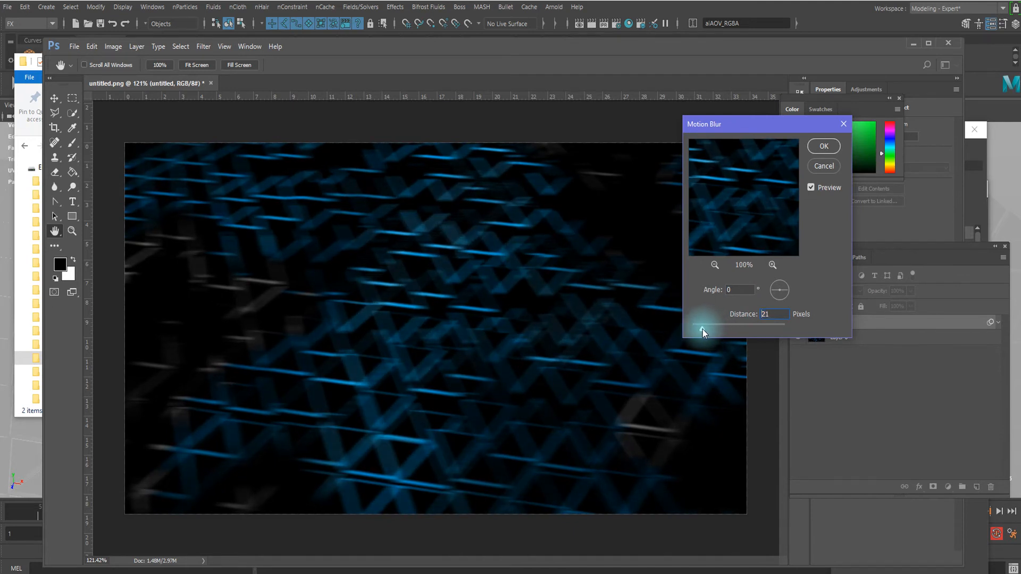
pyautogui.click(821, 148)
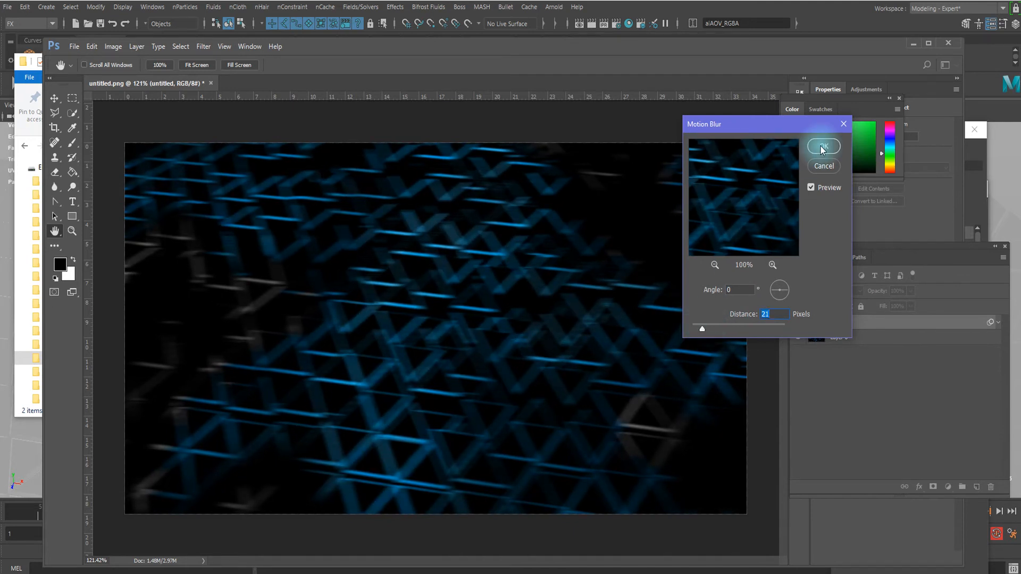
# - Set the blurred emission layer's blend mode to Screen
pyautogui.click(823, 291)
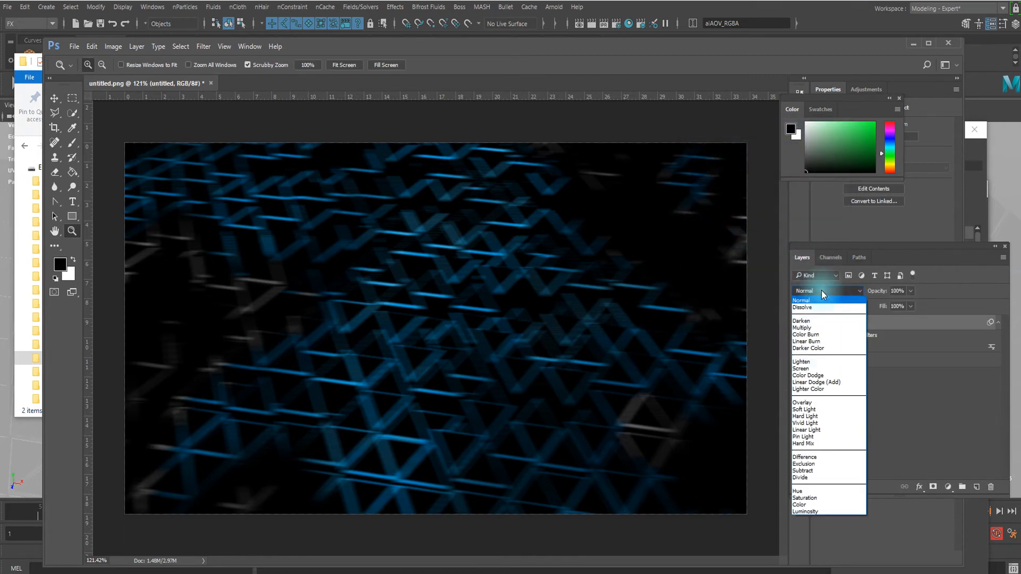
pyautogui.click(822, 292)
pyautogui.click(831, 292)
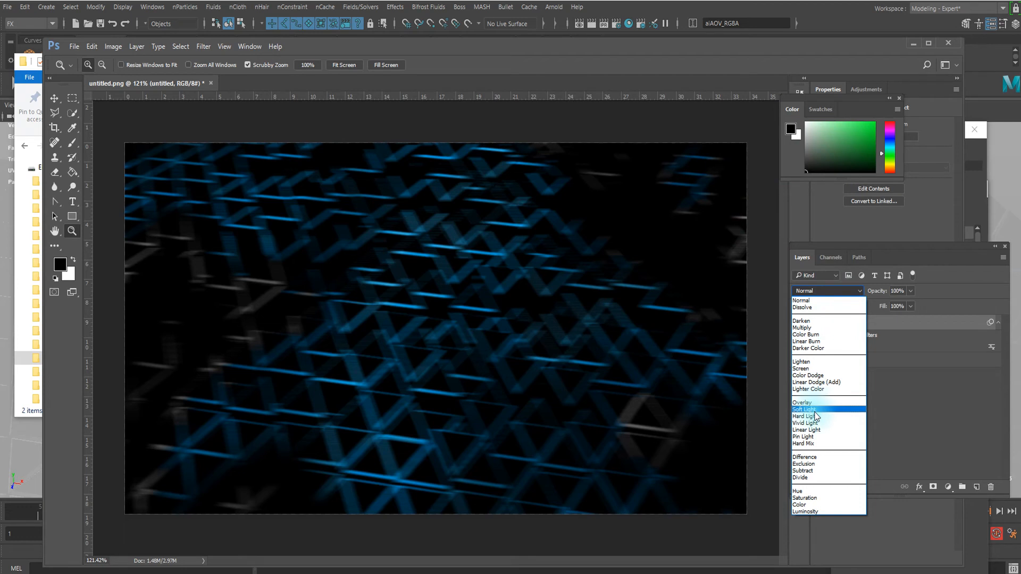
pyautogui.click(814, 369)
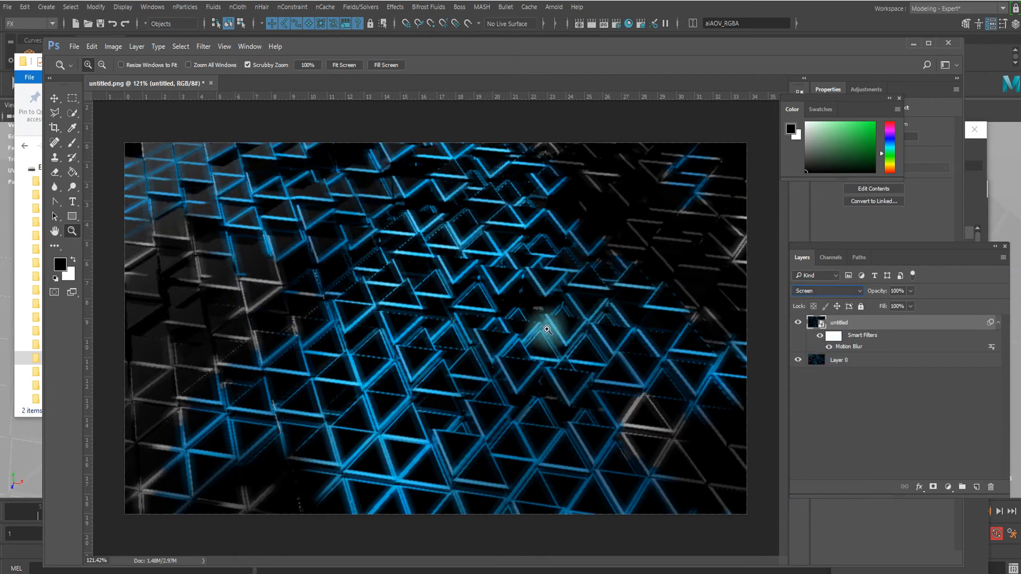
# - Toggle the screened emission layer off and on to compare the image with and without its glow
pyautogui.click(798, 323)
pyautogui.click(799, 323)
pyautogui.click(798, 323)
pyautogui.click(799, 323)
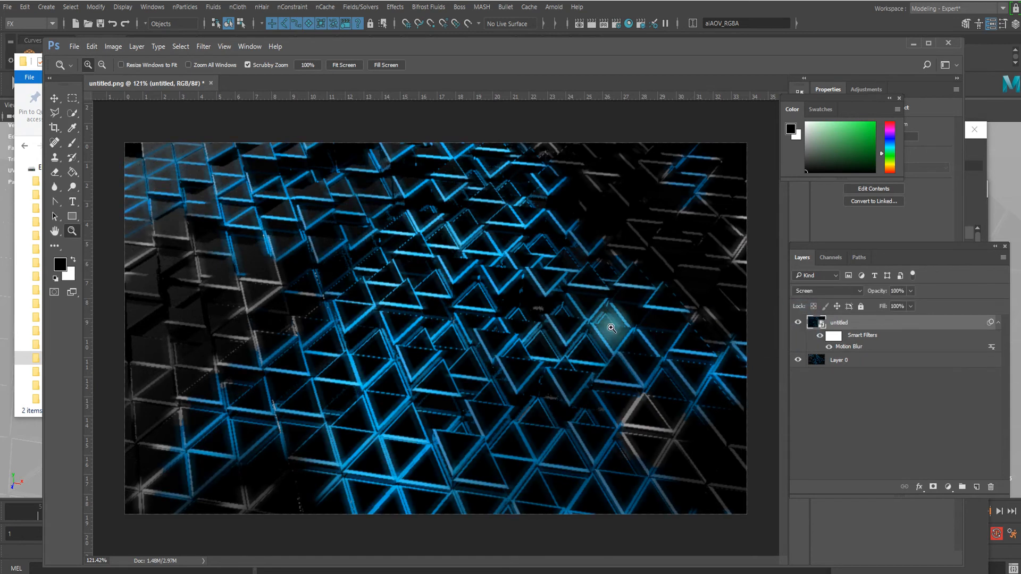
# - Lower the emission layer's opacity to 66% and examine the softened glow on the edges
pyautogui.click(911, 291)
pyautogui.moveTo(909, 308); pyautogui.dragTo(878, 309)
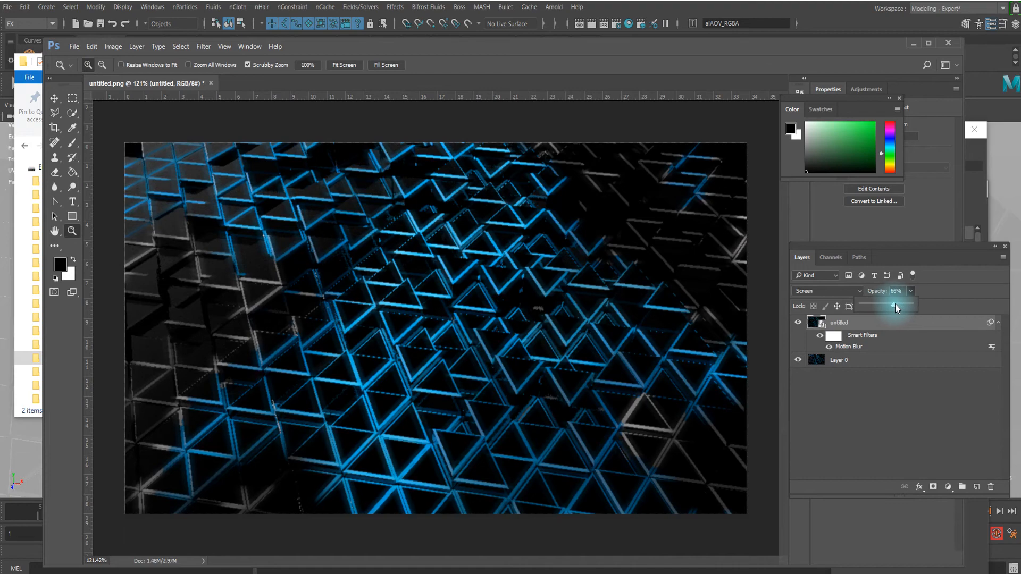
pyautogui.moveTo(456, 322)
pyautogui.mouseDown()
pyautogui.moveTo(490, 331)
pyautogui.moveTo(433, 331)
pyautogui.moveTo(455, 335)
pyautogui.moveTo(445, 335)
pyautogui.mouseUp()
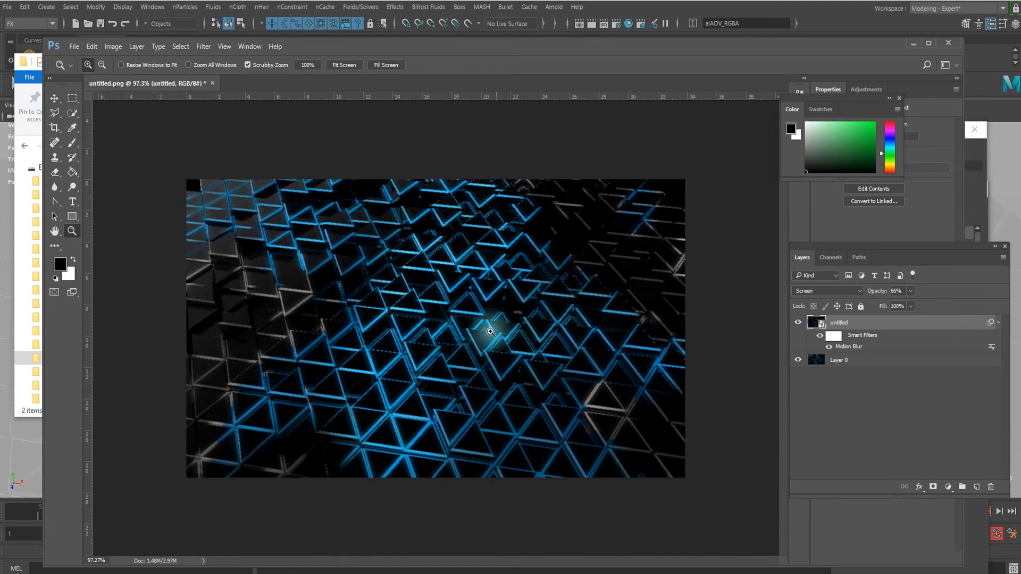
pyautogui.moveTo(500, 301); pyautogui.dragTo(520, 323)
# - Hide the emission layer and duplicate Layer 0 under its default name
pyautogui.click(798, 322)
pyautogui.moveTo(615, 342); pyautogui.dragTo(593, 337)
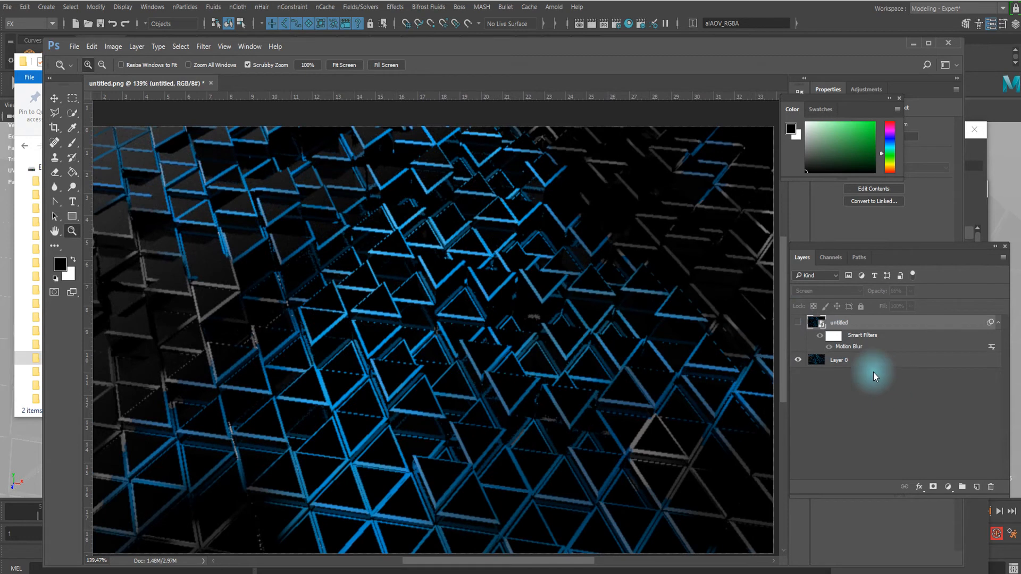
pyautogui.click(845, 360)
pyautogui.rightClick(858, 363)
pyautogui.click(825, 400)
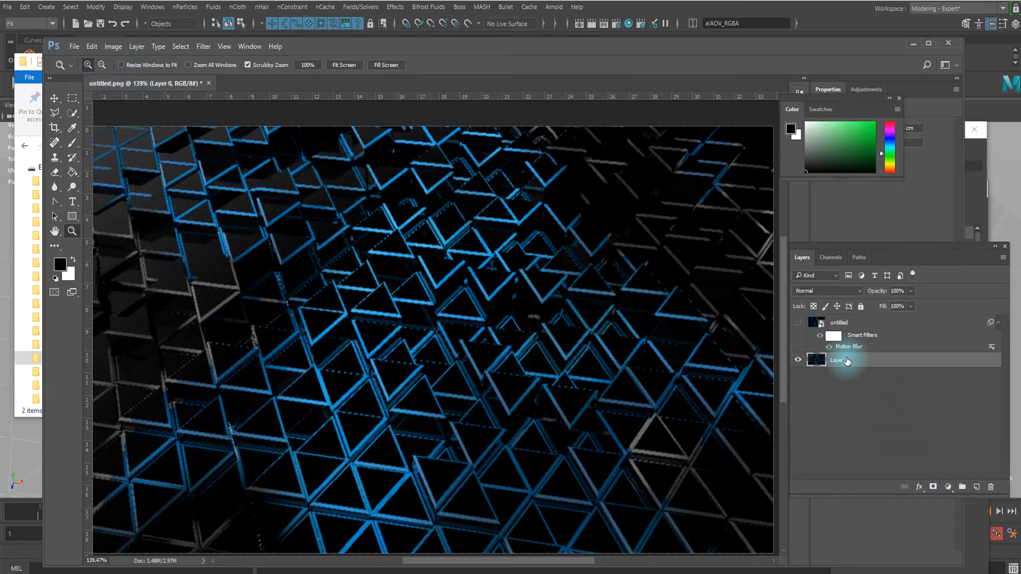
pyautogui.rightClick(847, 362)
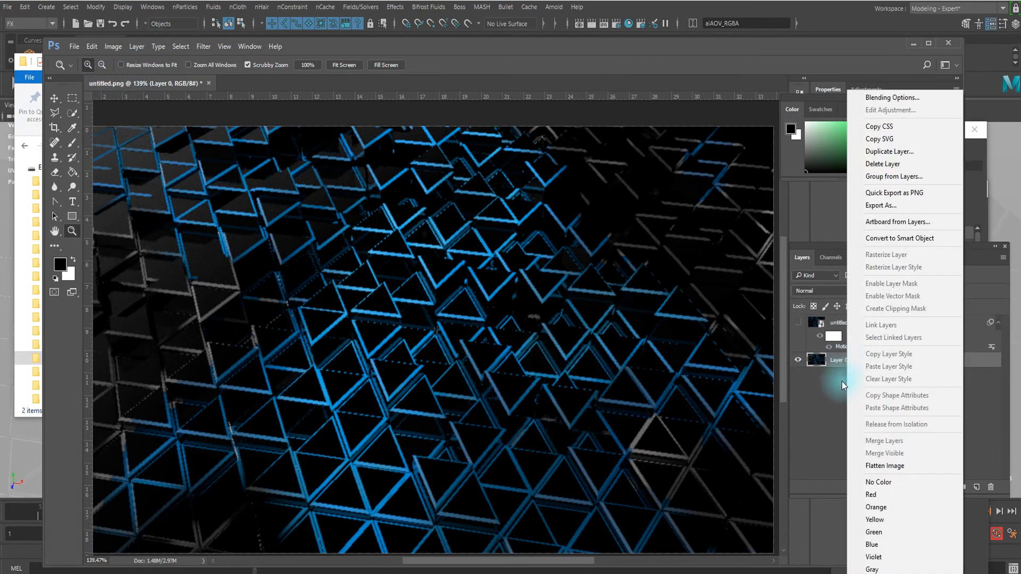
pyautogui.click(897, 152)
pyautogui.click(609, 170)
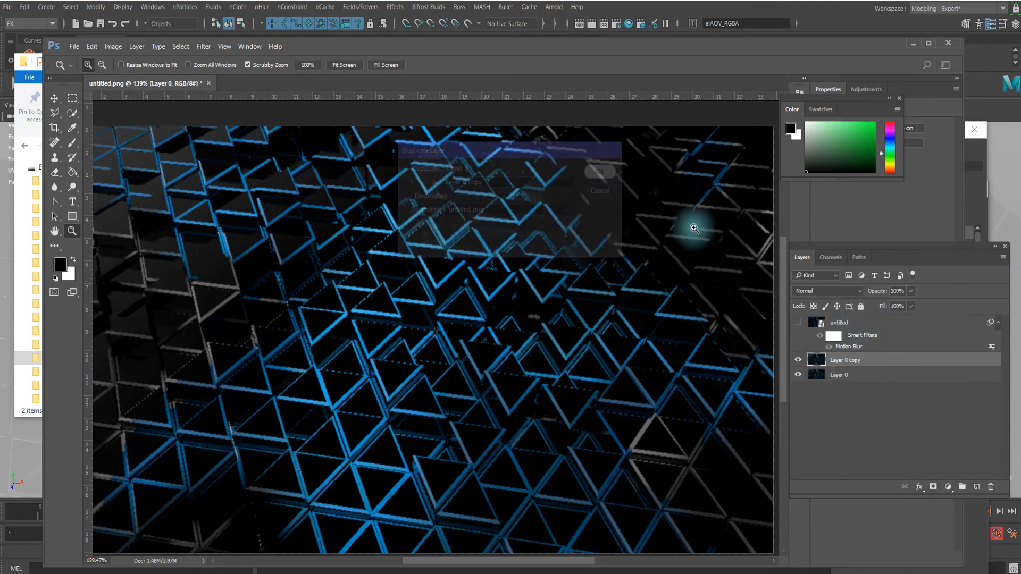
# - Apply a Threshold adjustment with level 59 to the duplicated Layer 0
pyautogui.click(91, 47)
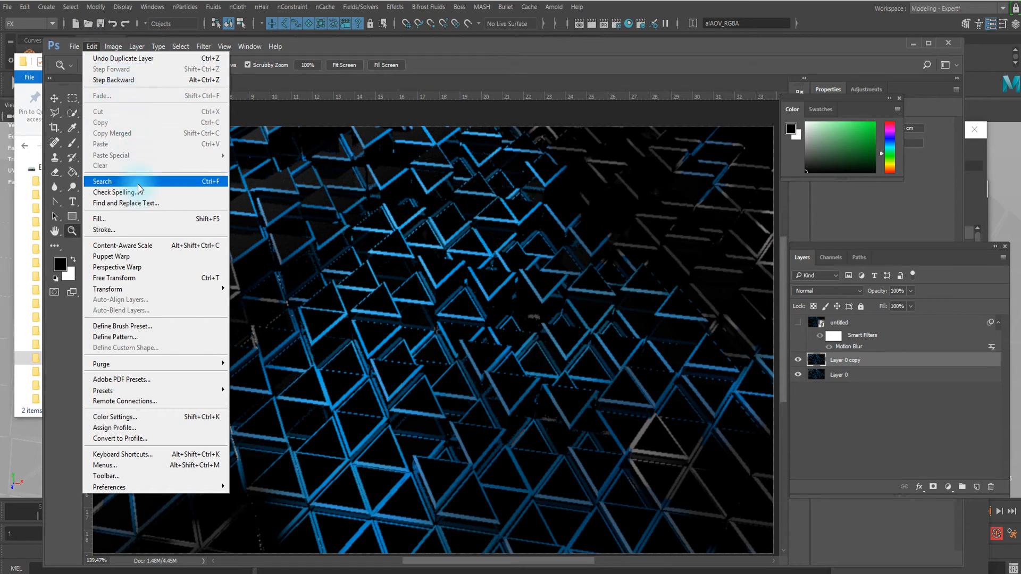
pyautogui.moveTo(112, 46)
pyautogui.moveTo(138, 74)
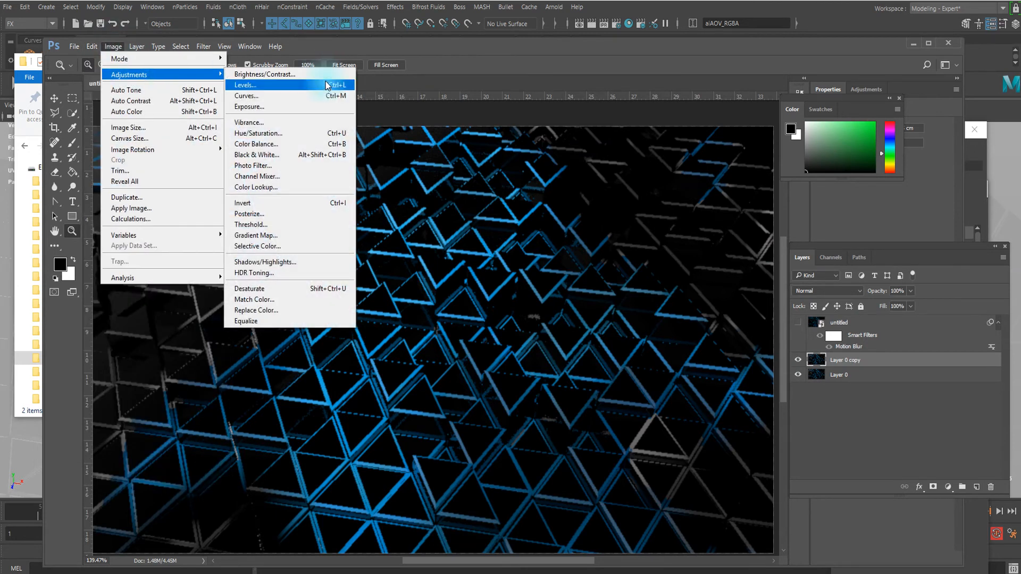
pyautogui.click(276, 224)
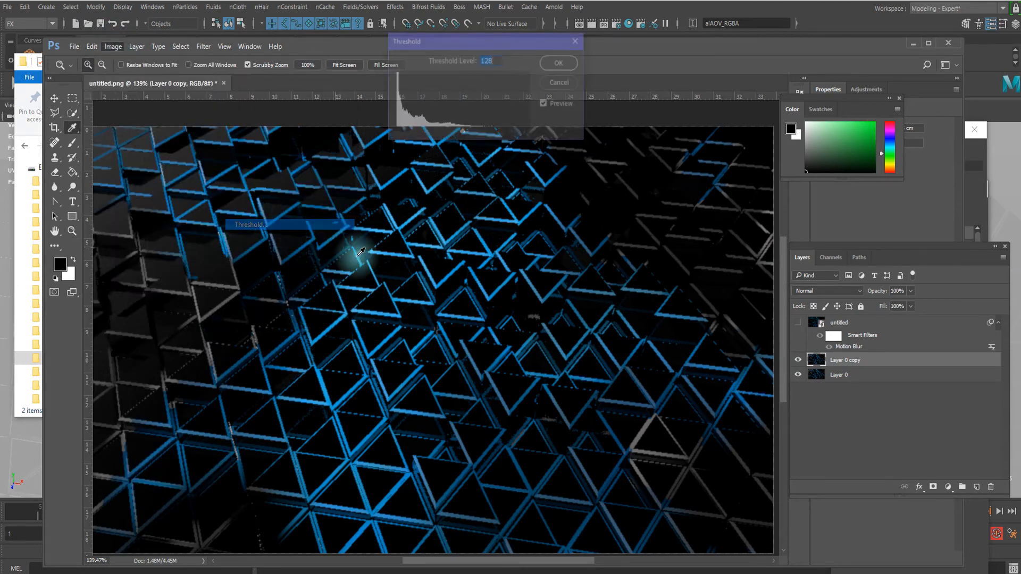
pyautogui.moveTo(460, 132); pyautogui.dragTo(426, 133)
pyautogui.click(562, 62)
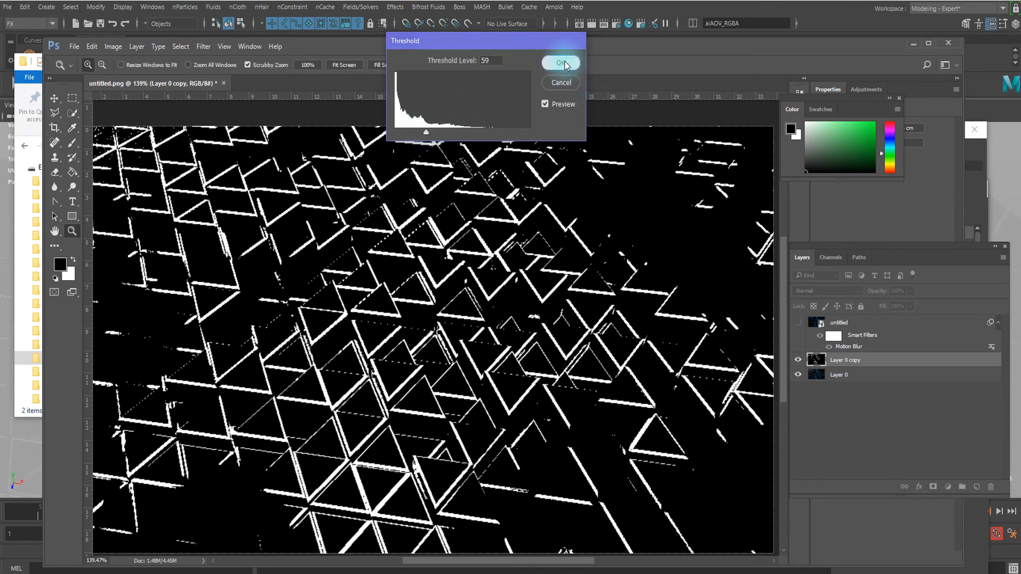
# - Start a Channel Mixer adjustment on the thresholded Layer 0 copy and set the Red output channel's red source to -39%
pyautogui.moveTo(577, 267); pyautogui.dragTo(559, 256)
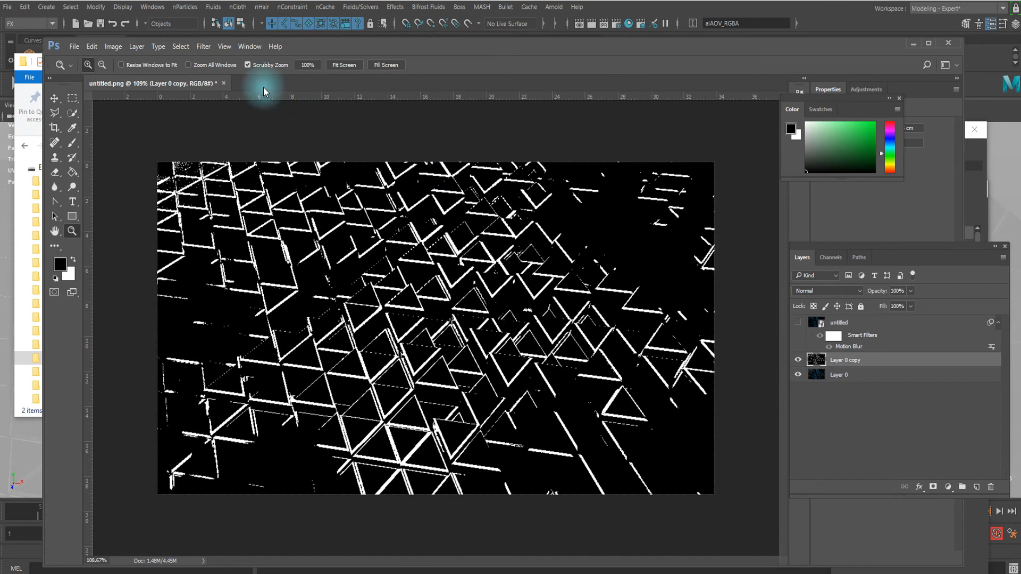
pyautogui.click(113, 46)
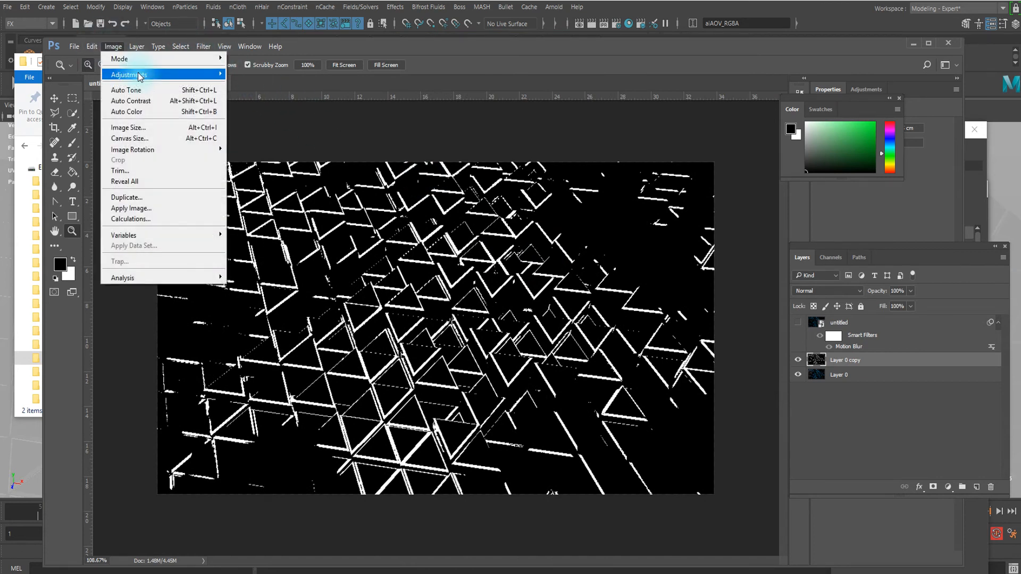
pyautogui.moveTo(139, 74)
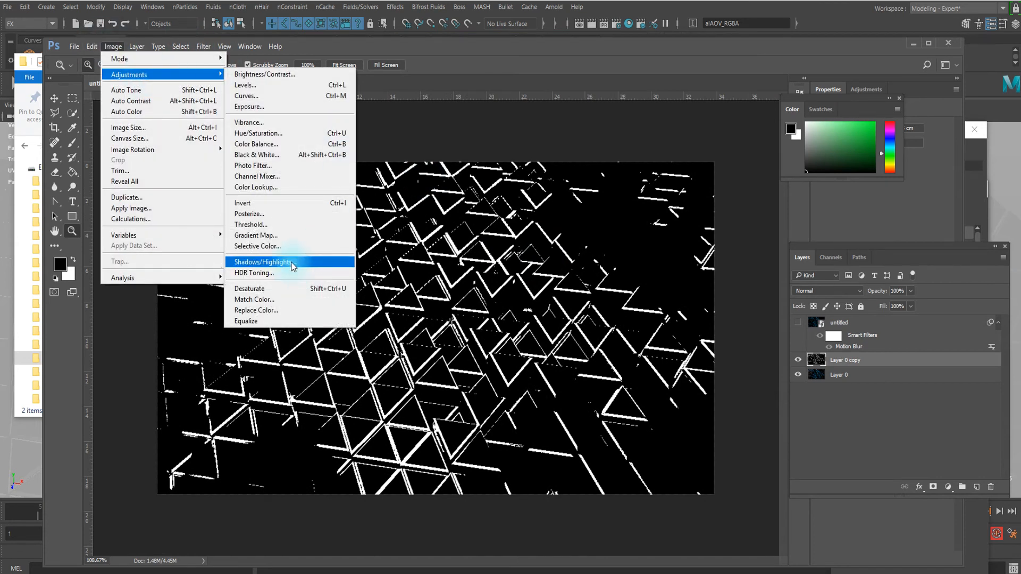
pyautogui.click(276, 176)
pyautogui.moveTo(519, 190); pyautogui.dragTo(474, 194)
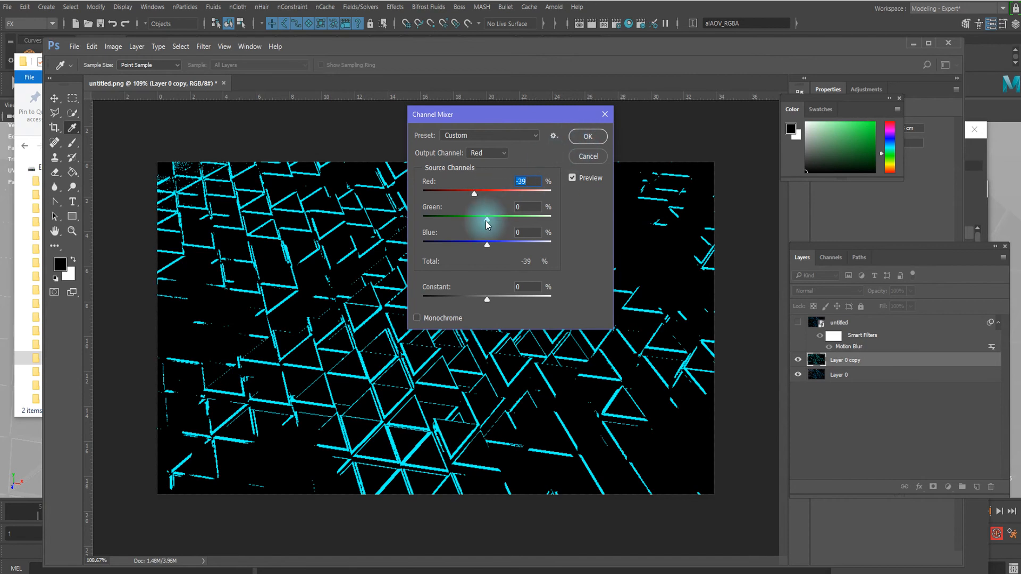
# - Set the Green output channel's blue source to -31% and apply the Channel Mixer adjustment
pyautogui.click(488, 153)
pyautogui.click(481, 176)
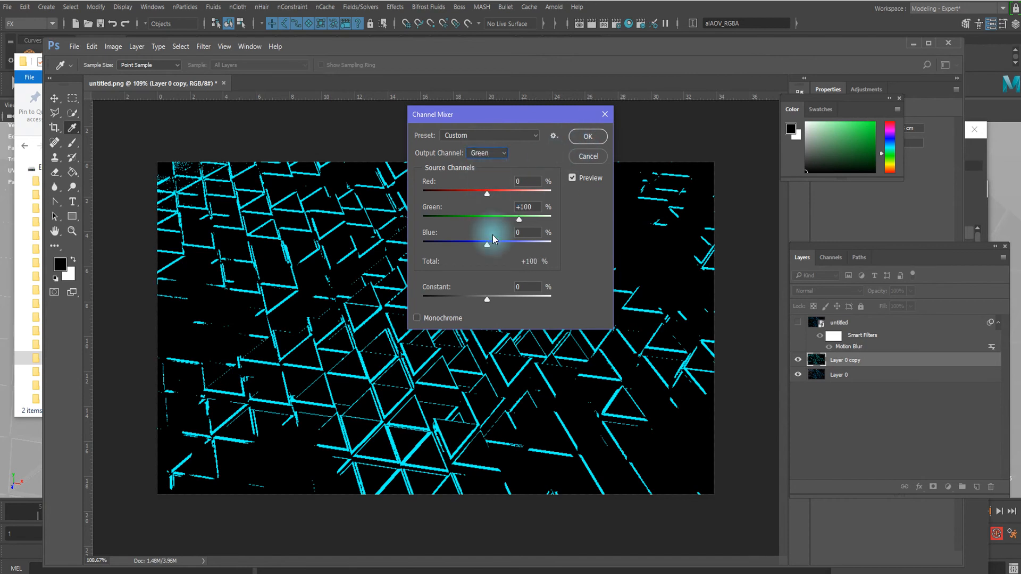
pyautogui.moveTo(496, 242); pyautogui.dragTo(477, 236)
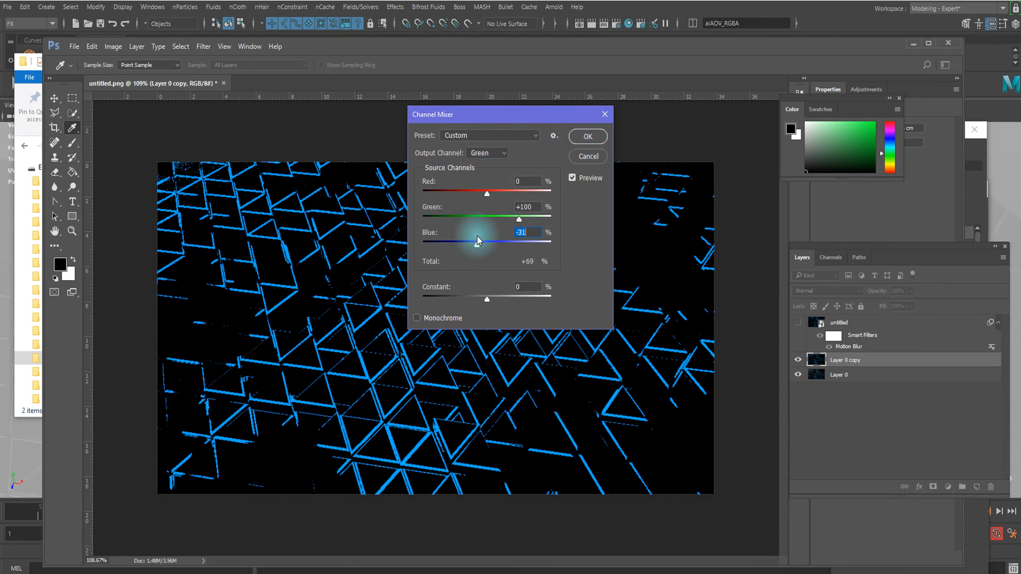
pyautogui.click(588, 135)
# - Apply a Motion Blur with a 0° angle and a distance of 31 pixels to the blue Layer 0 copy
pyautogui.click(203, 47)
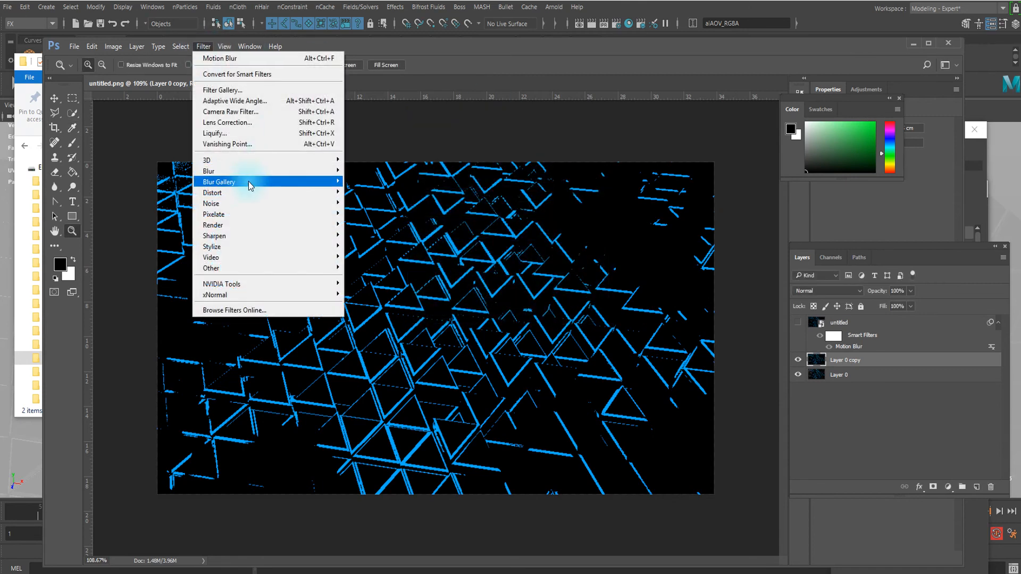
pyautogui.moveTo(240, 171)
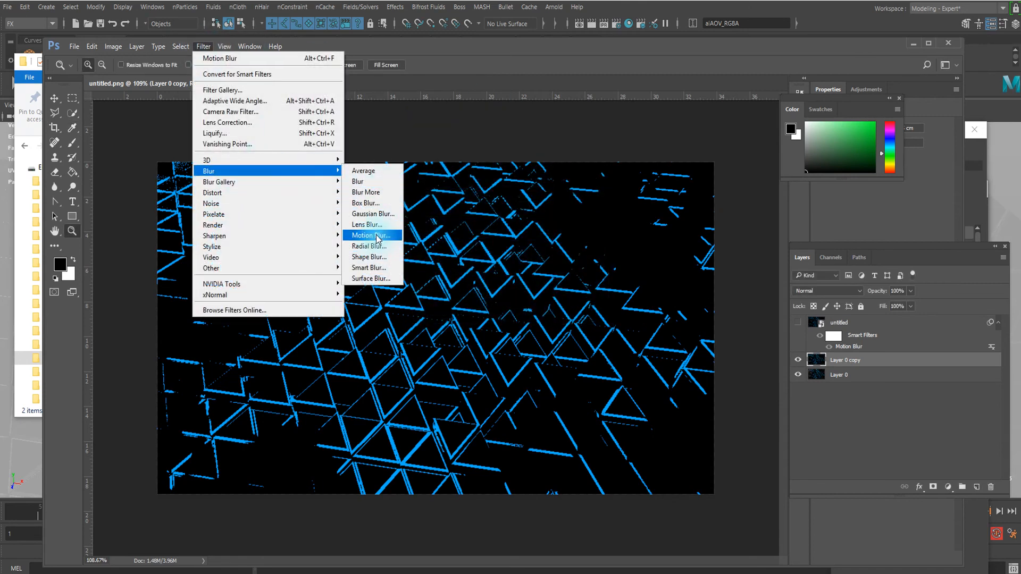
pyautogui.click(381, 236)
pyautogui.moveTo(715, 325); pyautogui.dragTo(701, 328)
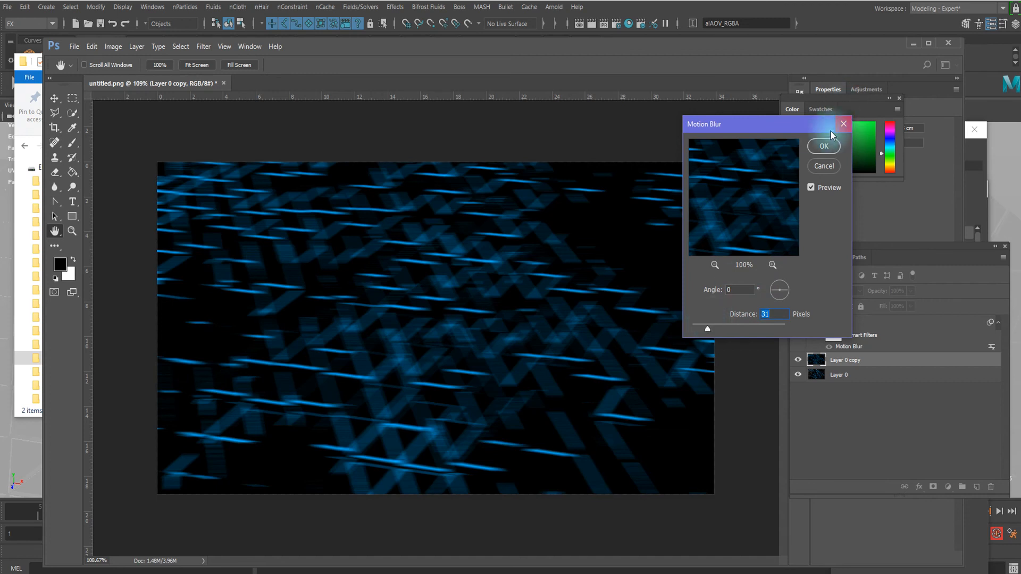
pyautogui.click(824, 145)
# - Set the blurred Layer 0 copy's blend mode to Screen and its opacity to 57%
pyautogui.click(825, 290)
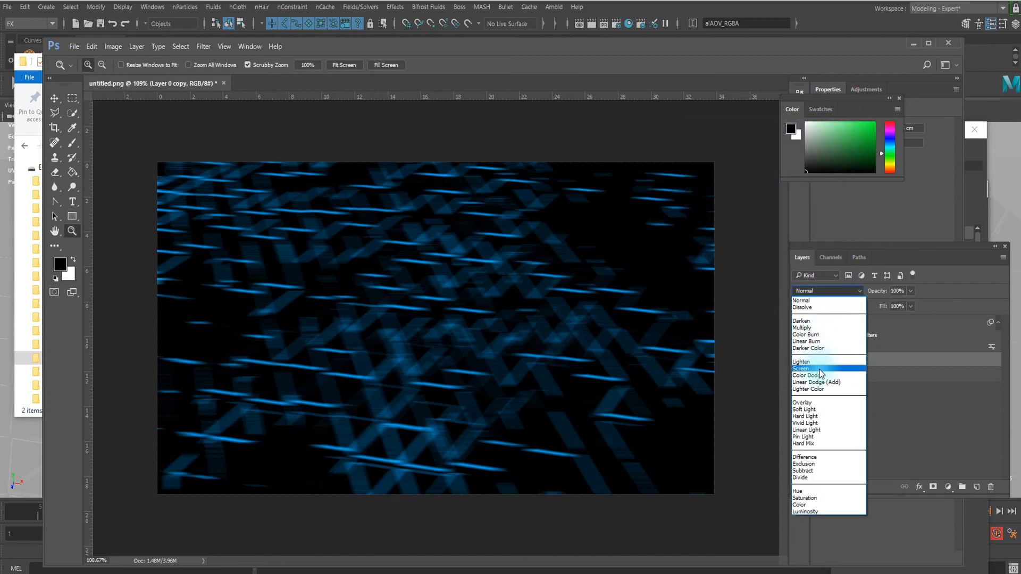
pyautogui.click(812, 376)
pyautogui.click(910, 291)
pyautogui.moveTo(900, 308)
pyautogui.mouseDown()
pyautogui.moveTo(879, 306)
pyautogui.moveTo(889, 306)
pyautogui.mouseUp()
pyautogui.click(907, 479)
pyautogui.moveTo(399, 305)
pyautogui.mouseDown()
pyautogui.moveTo(423, 305)
pyautogui.moveTo(404, 304)
pyautogui.mouseUp()
# - Open the list of image adjustments for the screened Layer 0 copy
pyautogui.click(121, 47)
pyautogui.moveTo(135, 73)
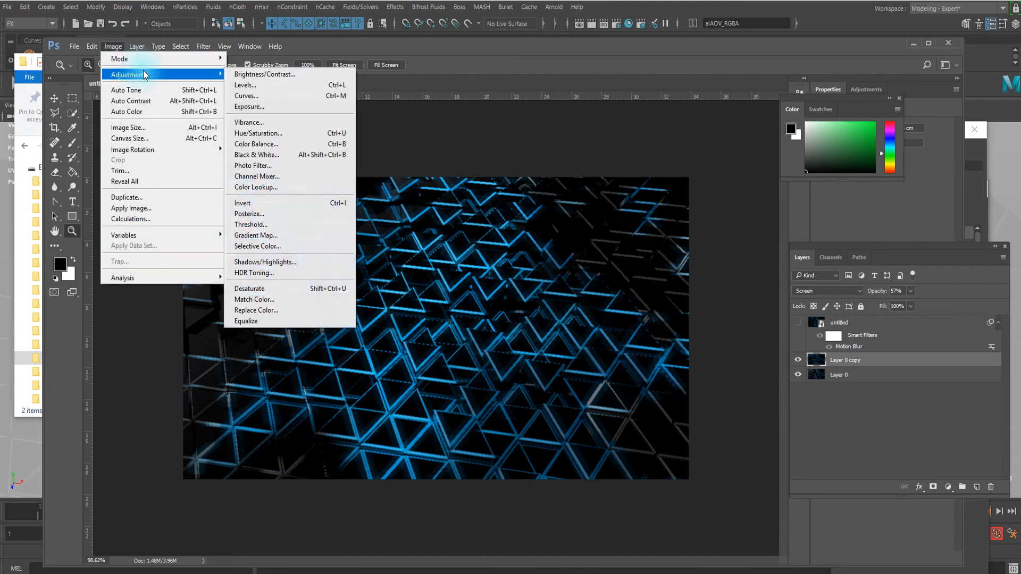